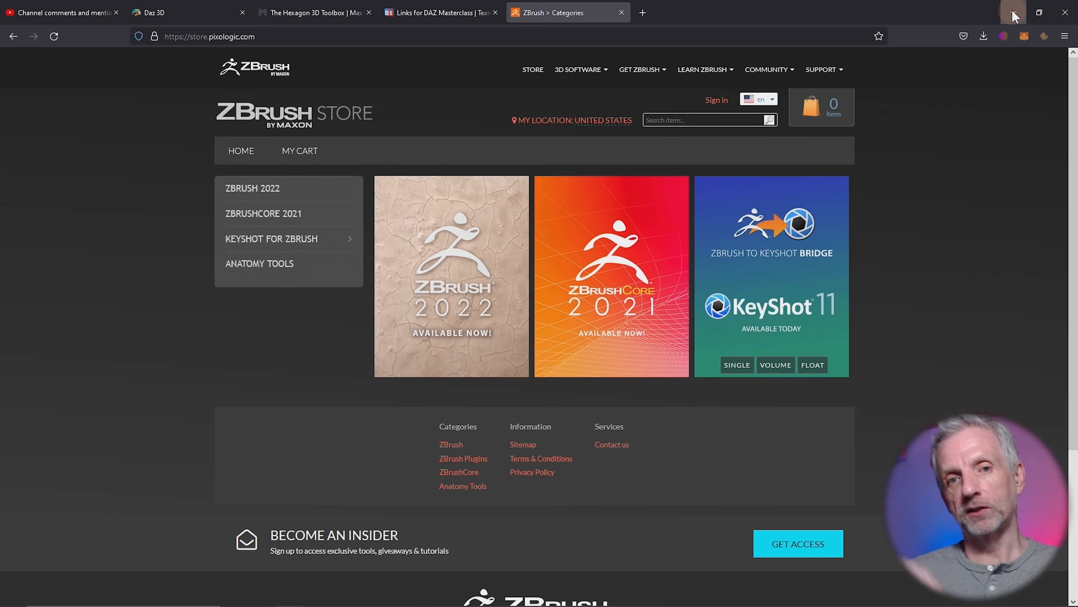
Step: Switch to DAZ Studio and examine how the shirt drapes below the bust from both sides, as well as the figure's head
left_click(1014, 13)
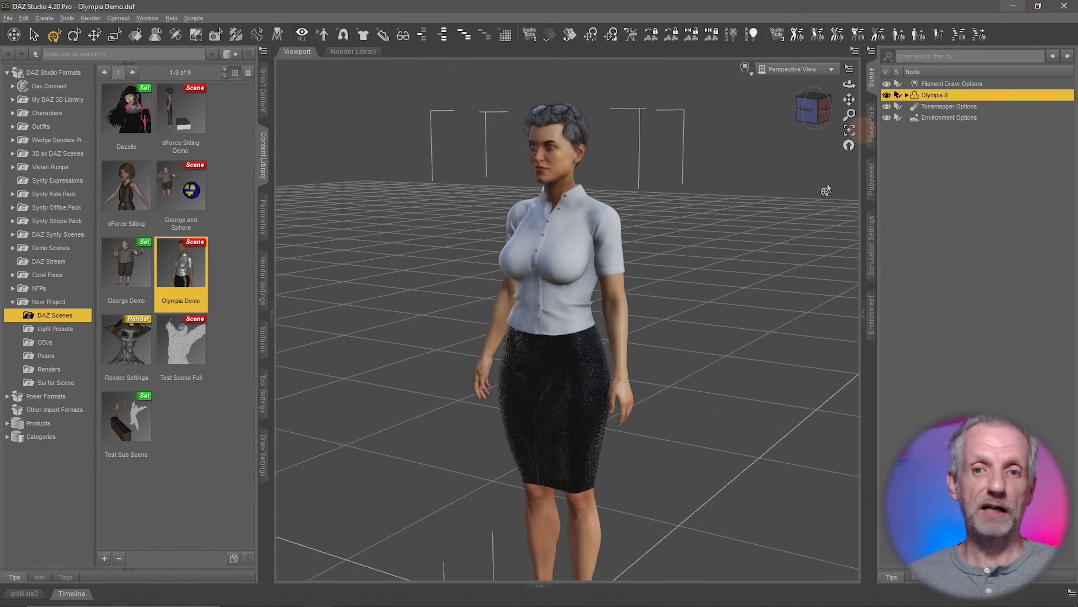
scroll(711, 309, "up", 5)
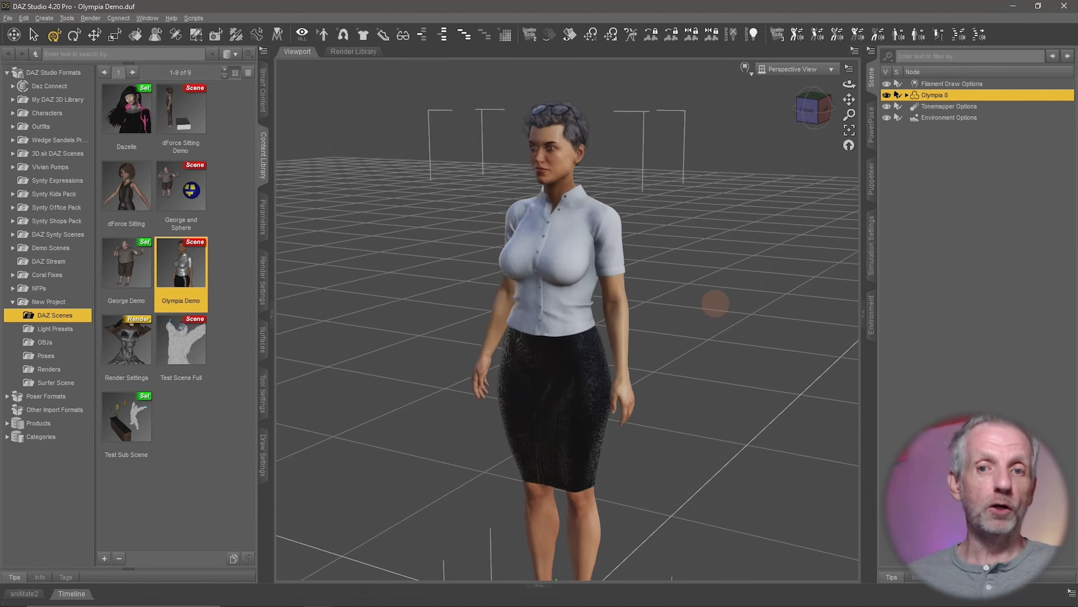
scroll(708, 308, "down", 3)
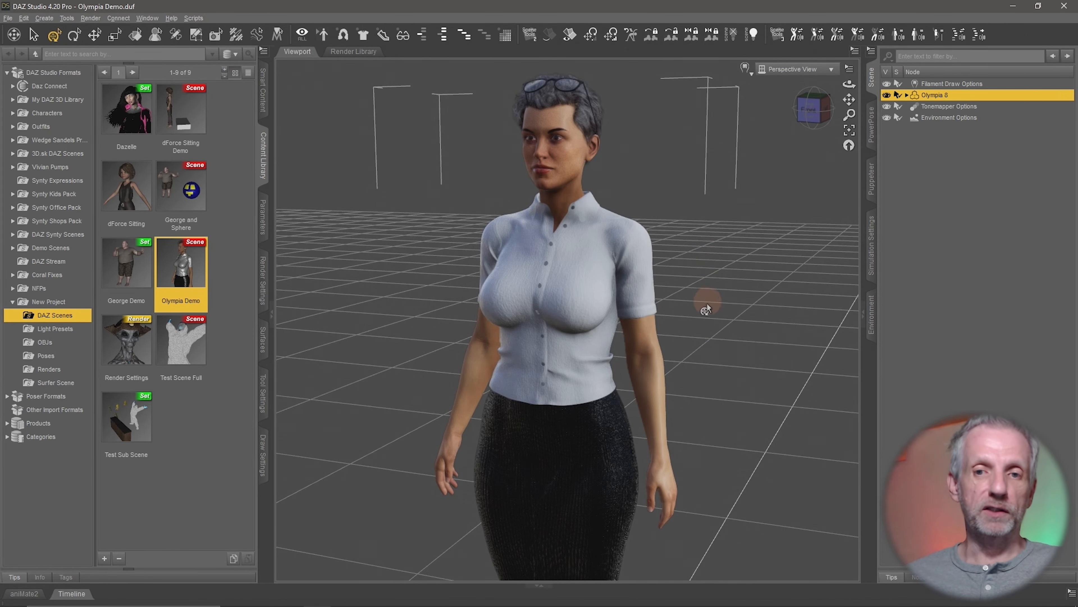
mouse_move(738, 320)
middle_mouse_down()
mouse_move(728, 316)
mouse_move(739, 318)
middle_mouse_up()
scroll(737, 321, "up", 6)
right_click_drag(738, 322, 758, 294)
middle_click_drag(758, 294, 751, 292)
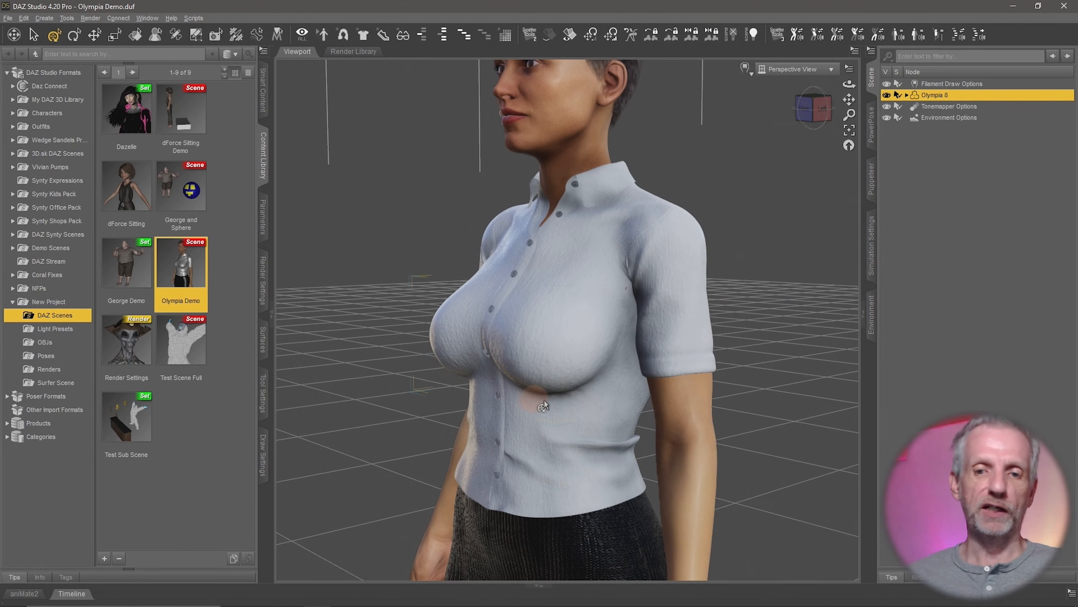
middle_click_drag(611, 400, 593, 405)
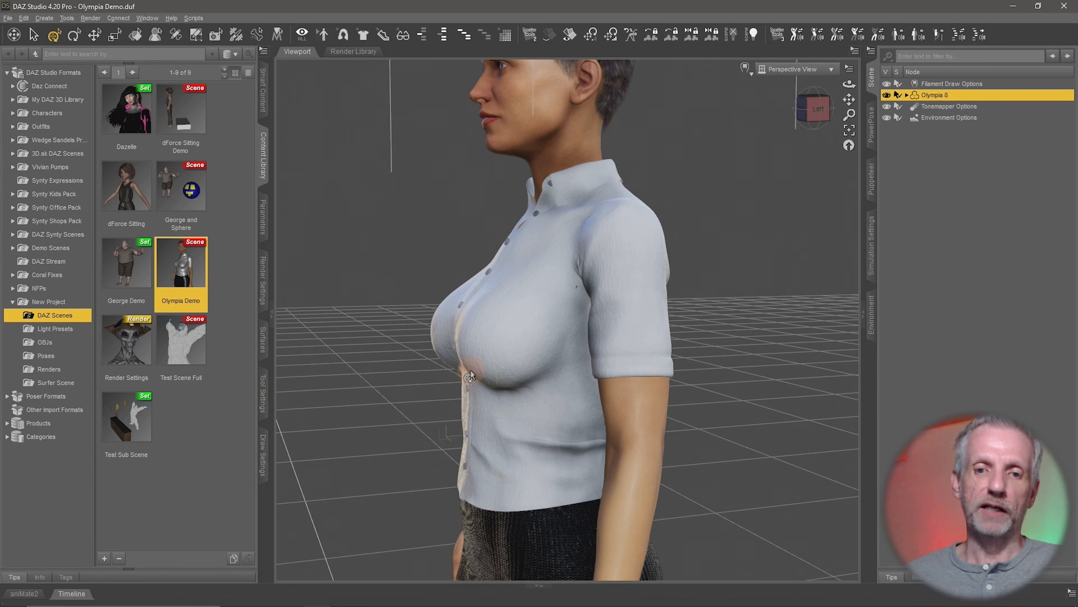
middle_click_drag(482, 382, 534, 403)
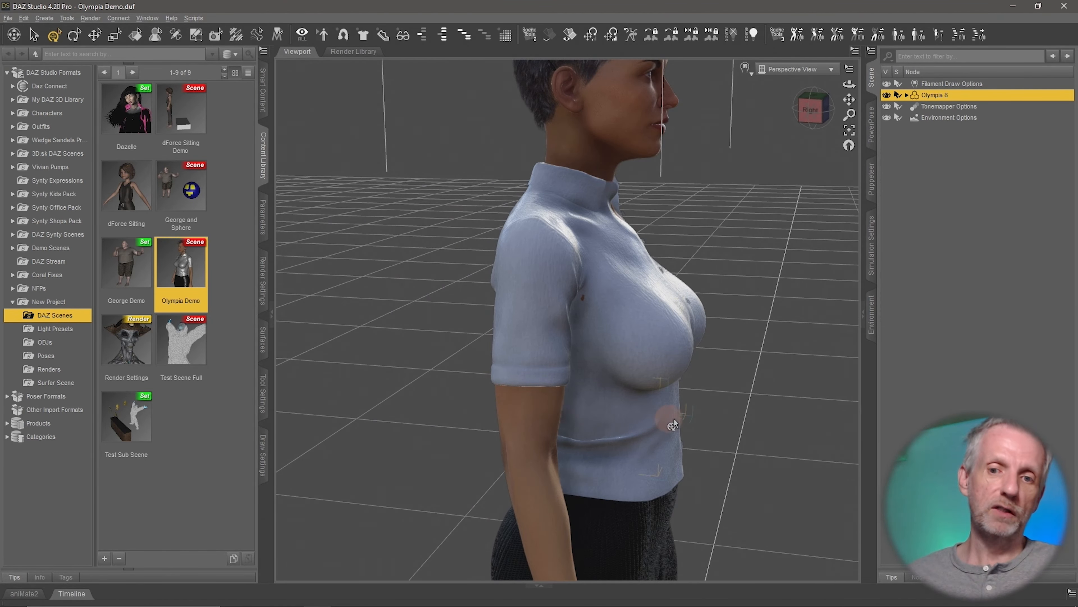
middle_click_drag(675, 413, 714, 210)
scroll(651, 271, "up", 3)
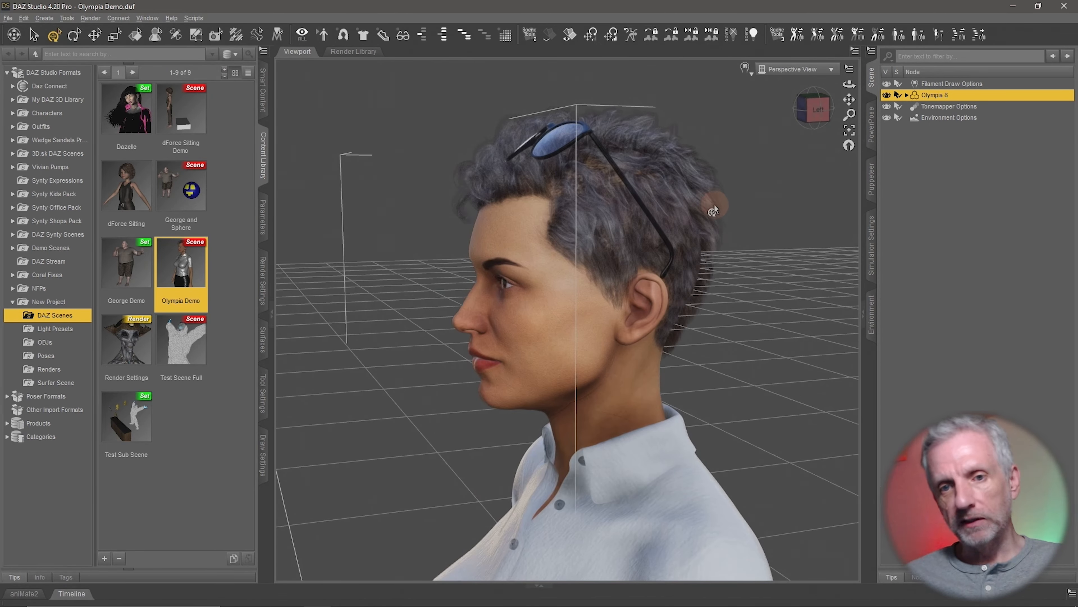
Step: Preview the figure's hair and sunglasses in the NVIDIA Iray draw style from several angles, and return the viewport to Filament (PBR)
left_click(746, 68)
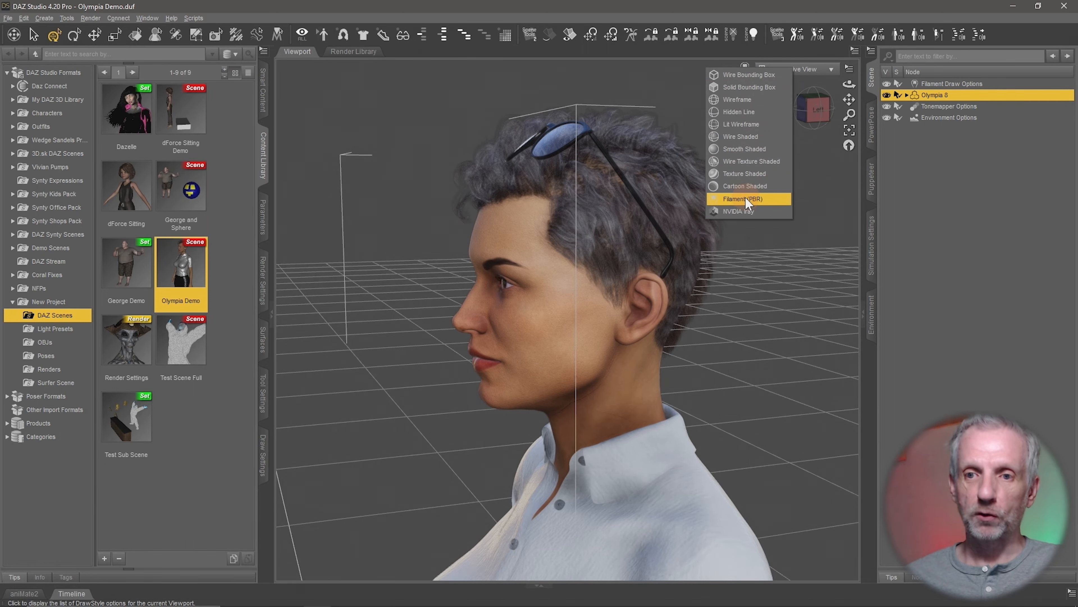
left_click(747, 207)
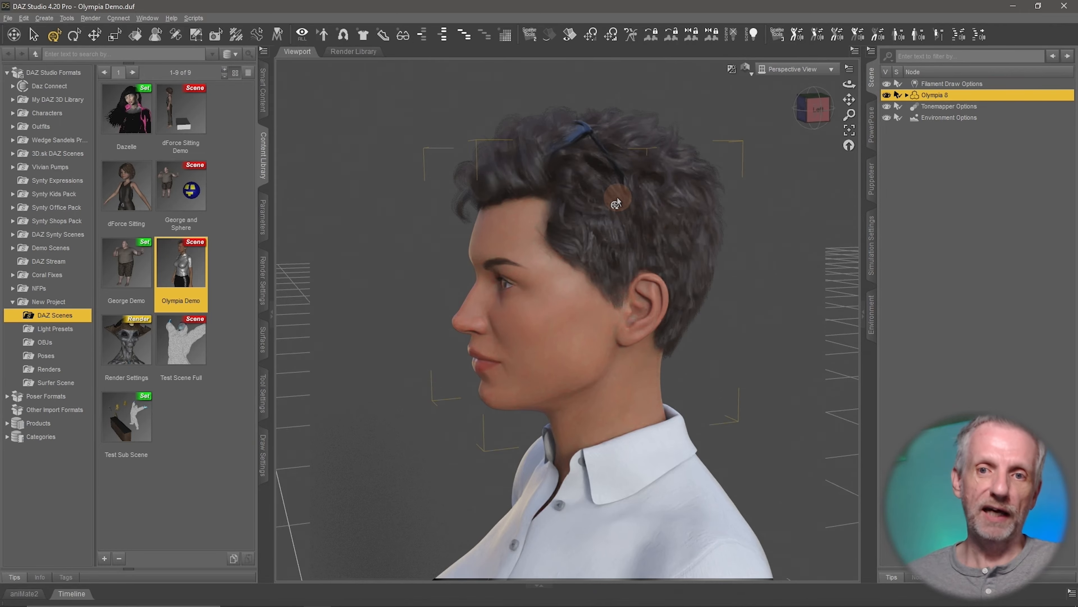
middle_click_drag(618, 201, 652, 209)
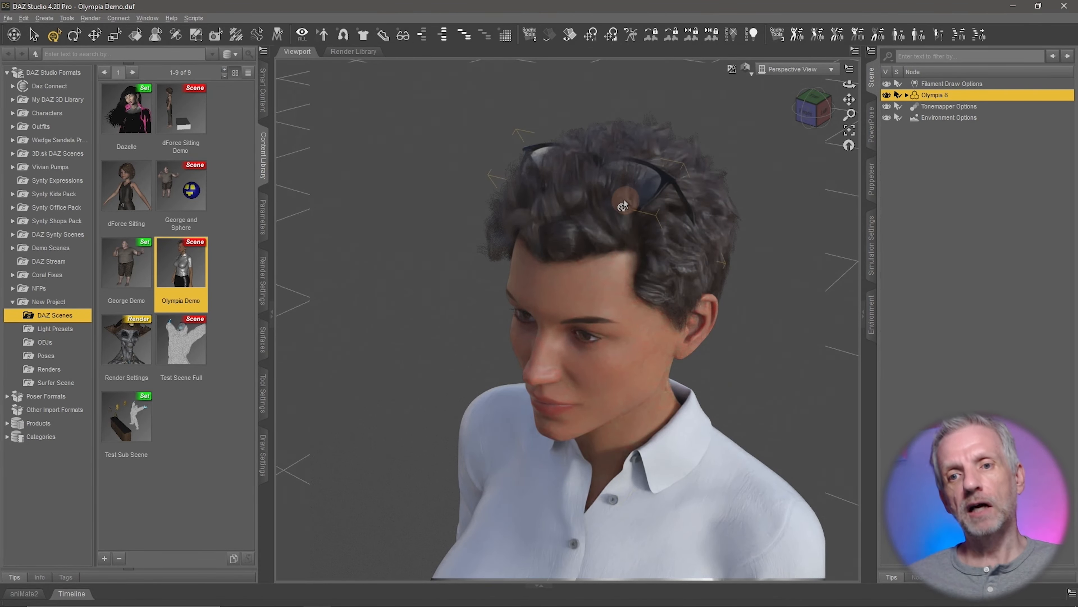
middle_click_drag(672, 215, 717, 228)
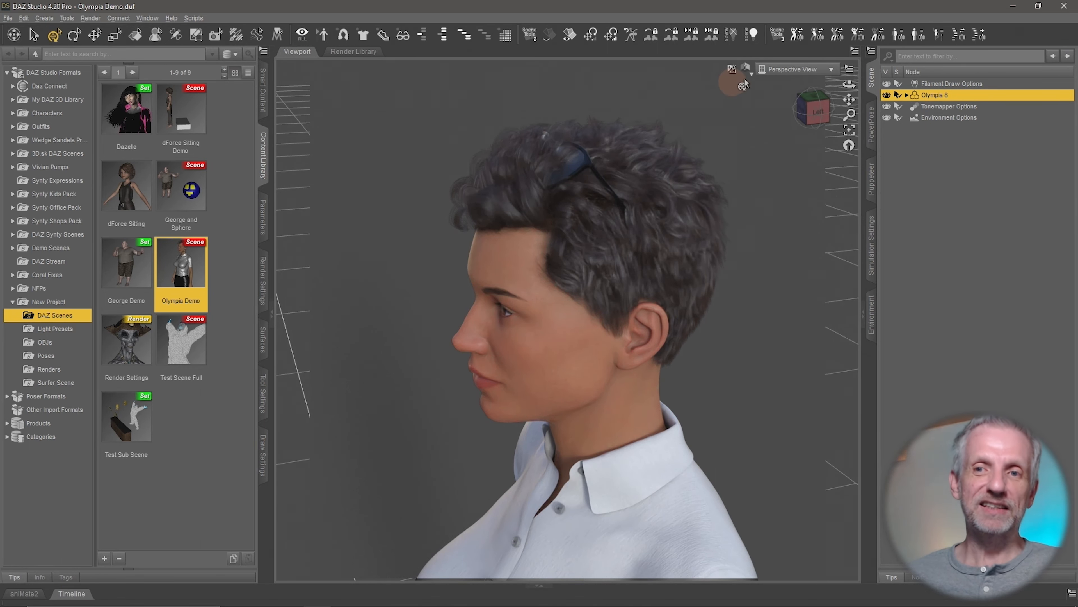
left_click(746, 68)
left_click(760, 203)
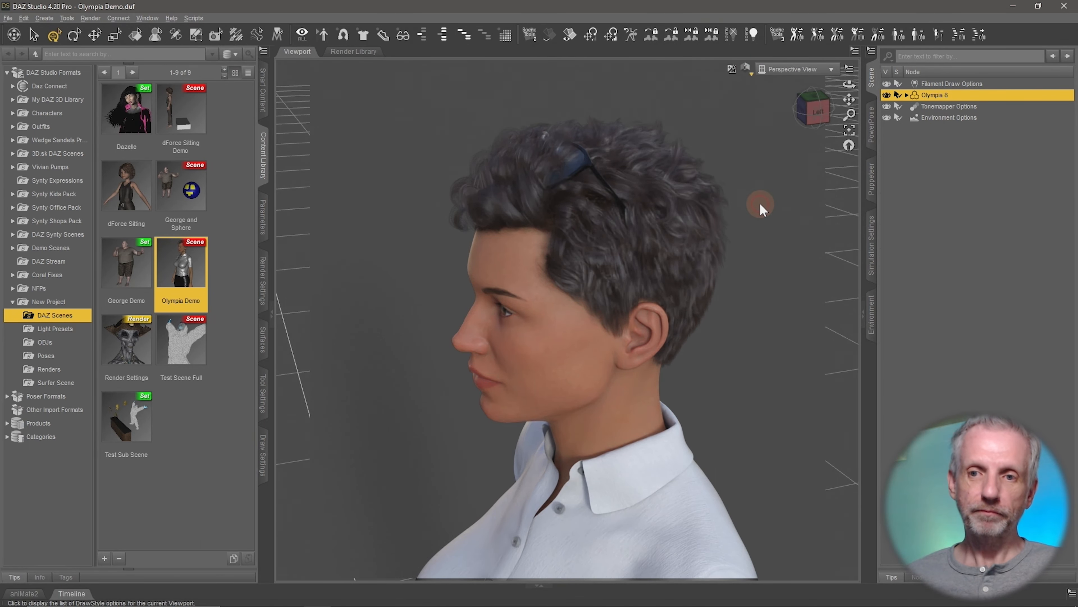
Step: Send the Olympia 8 figure to ZBrush through GoZ with Export at current resolution disabled
left_click_drag(538, 390, 594, 392, "ctrl+alt")
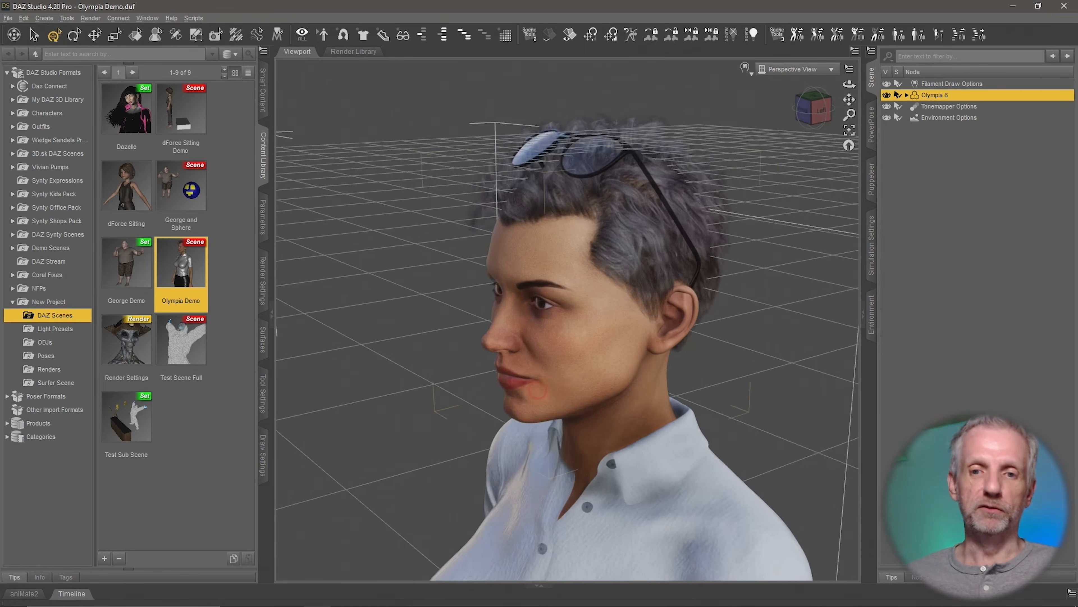
scroll(538, 389, "down", 3)
scroll(540, 394, "down", 3)
right_click_drag(490, 384, 444, 262, "ctrl+alt")
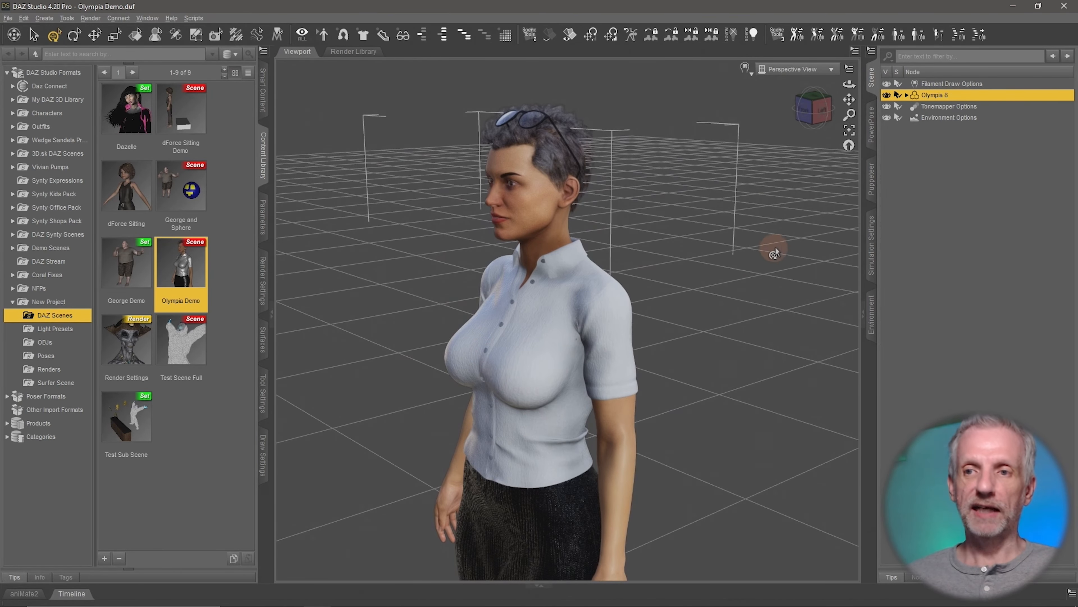
left_click(7, 18)
mouse_move(59, 162)
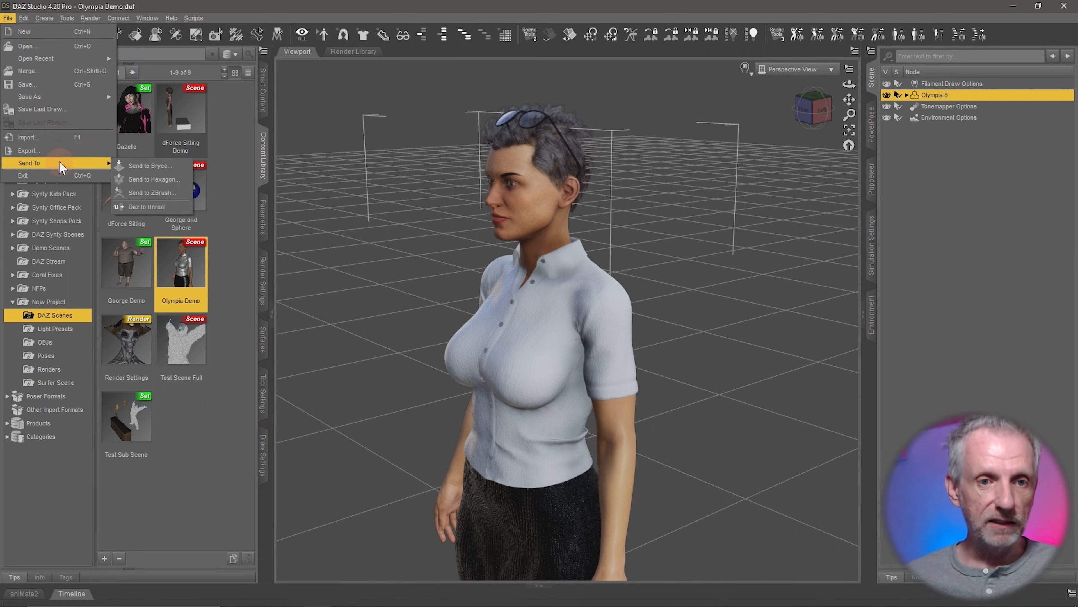
left_click(169, 190)
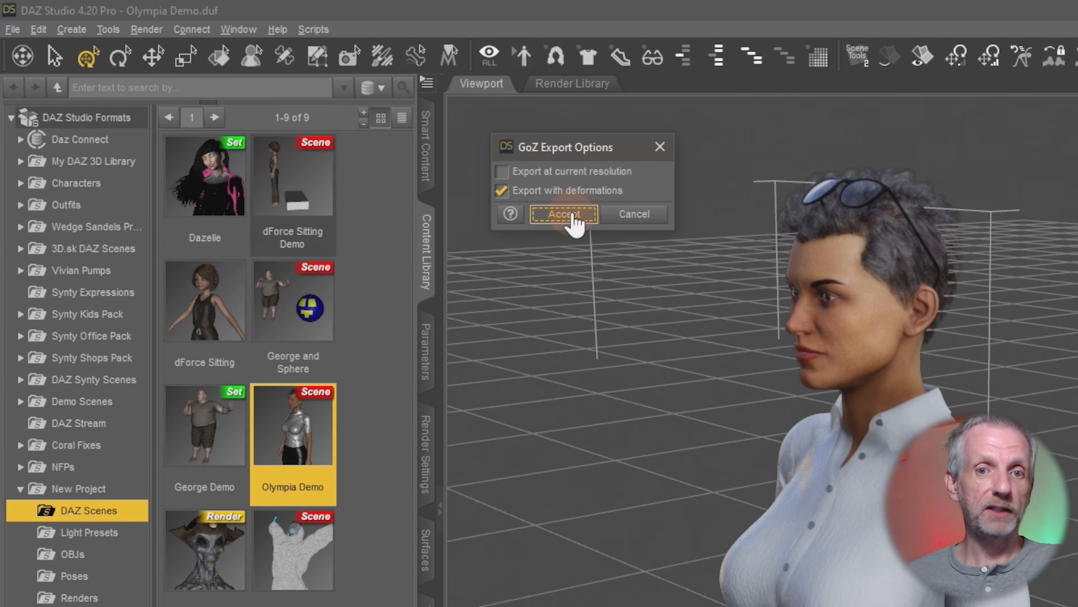
left_click(543, 193)
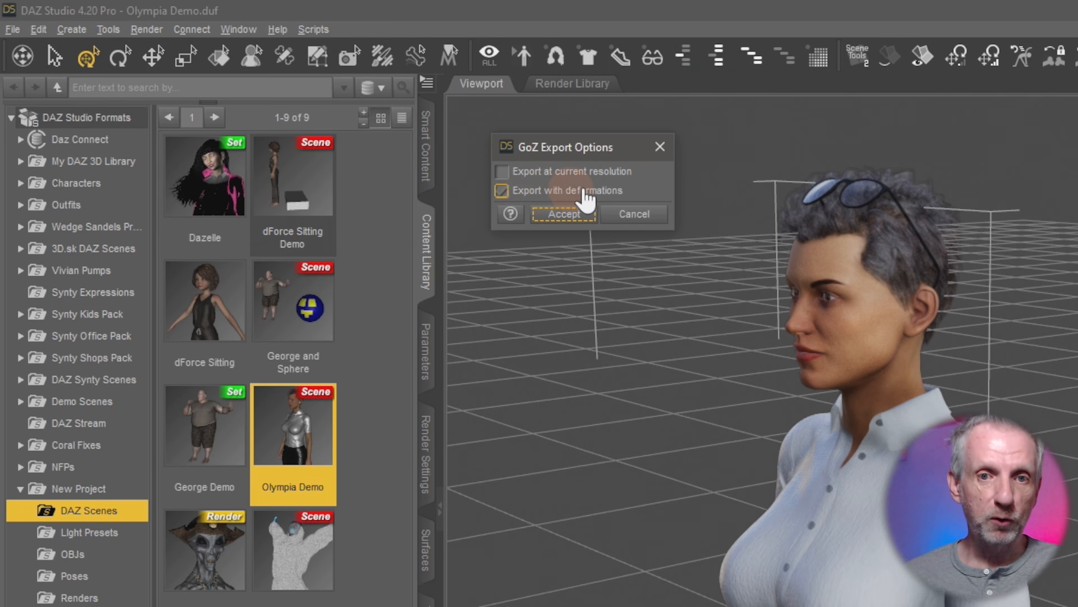
left_click(569, 218)
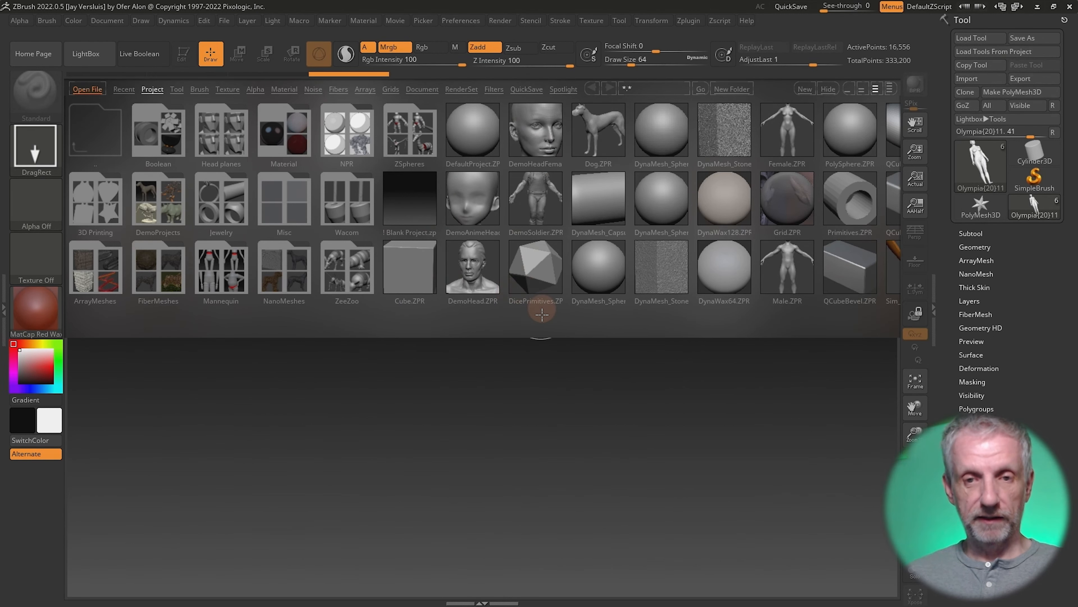
Step: Close LightBox, place the imported Olympia tool on the canvas, enter Edit mode and fit the whole figure in view
double_click(584, 302)
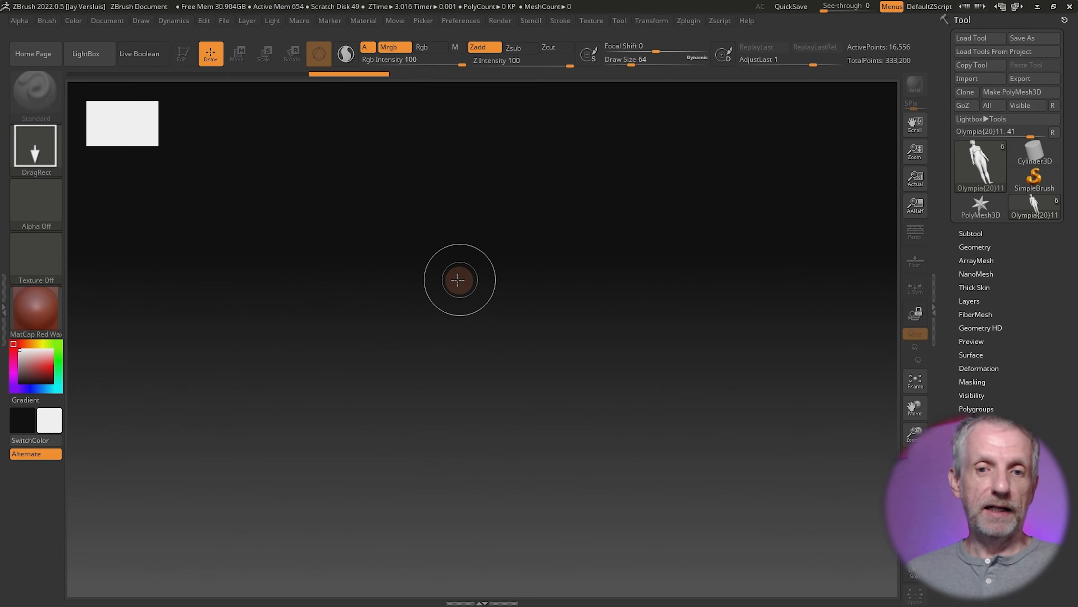
mouse_move(458, 269)
left_mouse_down()
mouse_move(474, 601)
mouse_move(499, 599)
left_mouse_up()
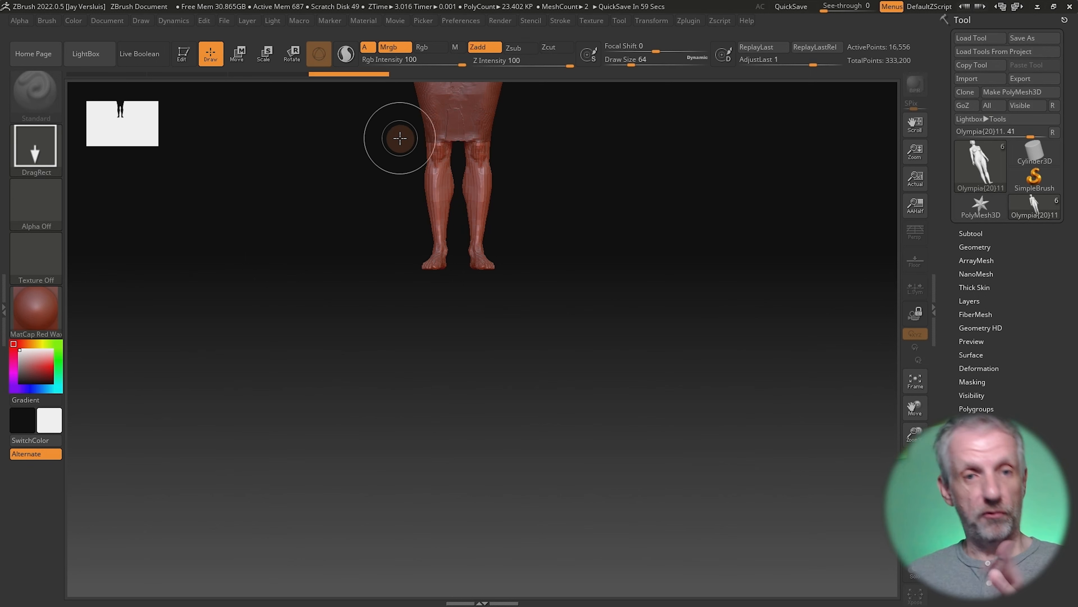
left_click(182, 63)
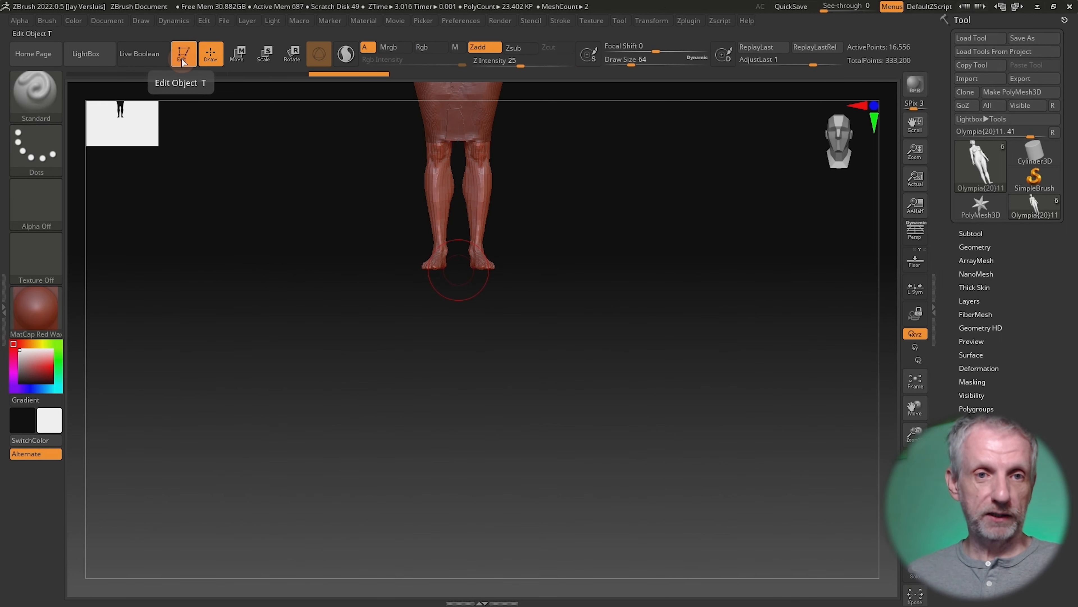
key("f")
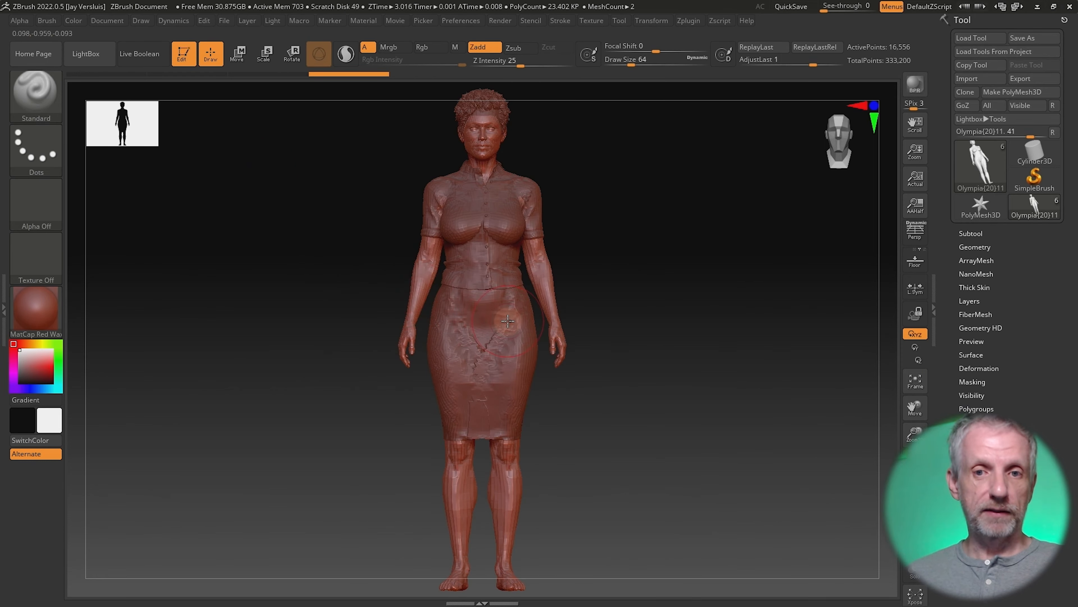
Step: Examine the imported figure's head, shirt and skirt meshes by orbiting, zooming and panning around the model
left_click_drag(630, 325, 594, 326)
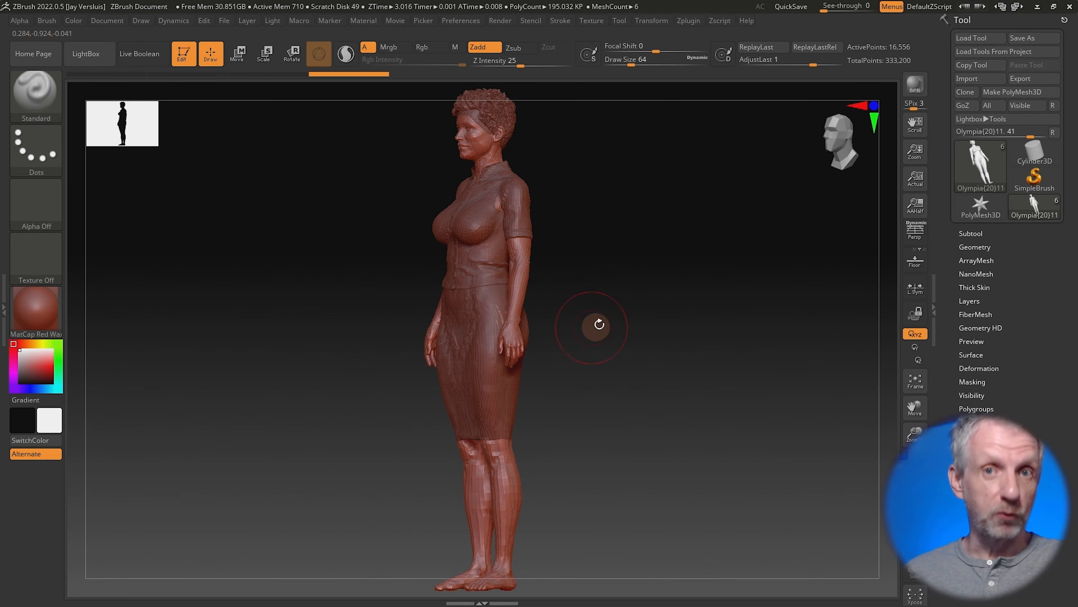
left_click_drag(612, 211, 592, 393, "alt")
left_click_drag(571, 270, 551, 530, "alt")
left_click_drag(562, 419, 573, 540, "alt")
mouse_move(614, 425)
left_mouse_down("alt")
mouse_move(621, 457)
mouse_move(630, 435)
mouse_move(626, 452)
mouse_move(616, 315)
left_mouse_up("alt")
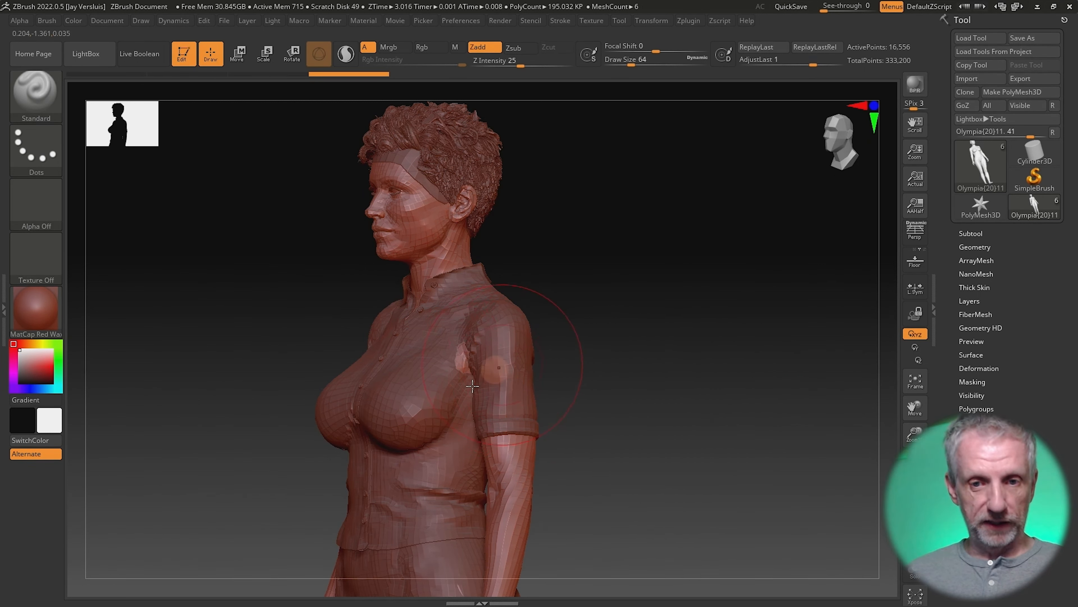
left_click_drag(646, 375, 678, 379)
mouse_move(678, 380)
right_mouse_down()
mouse_move(580, 374)
mouse_move(671, 381)
right_mouse_up()
right_click_drag(676, 383, 714, 374)
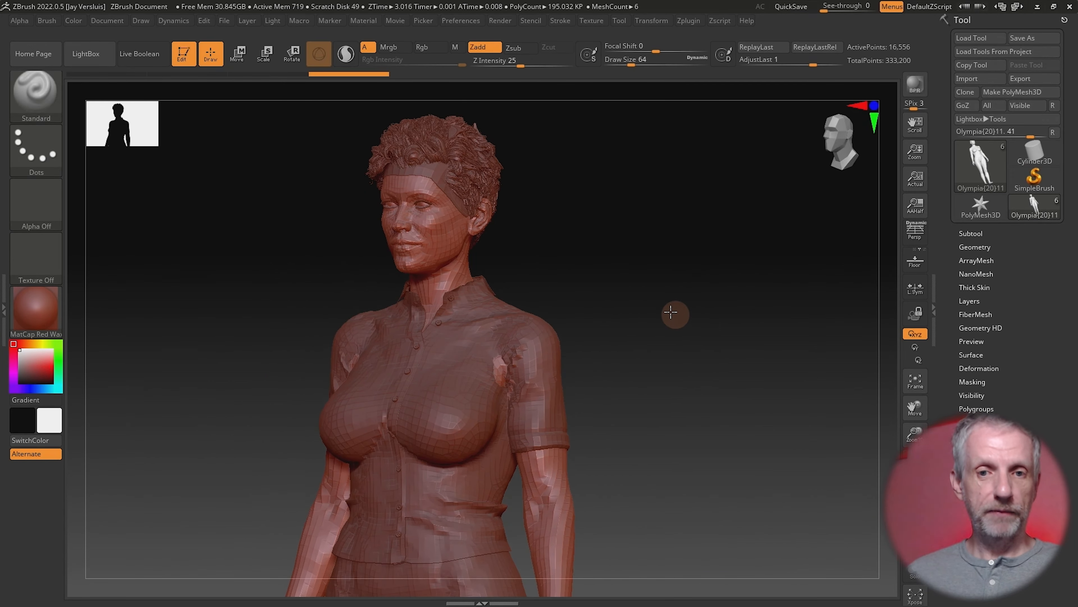
right_click_drag(684, 316, 635, 285, "alt")
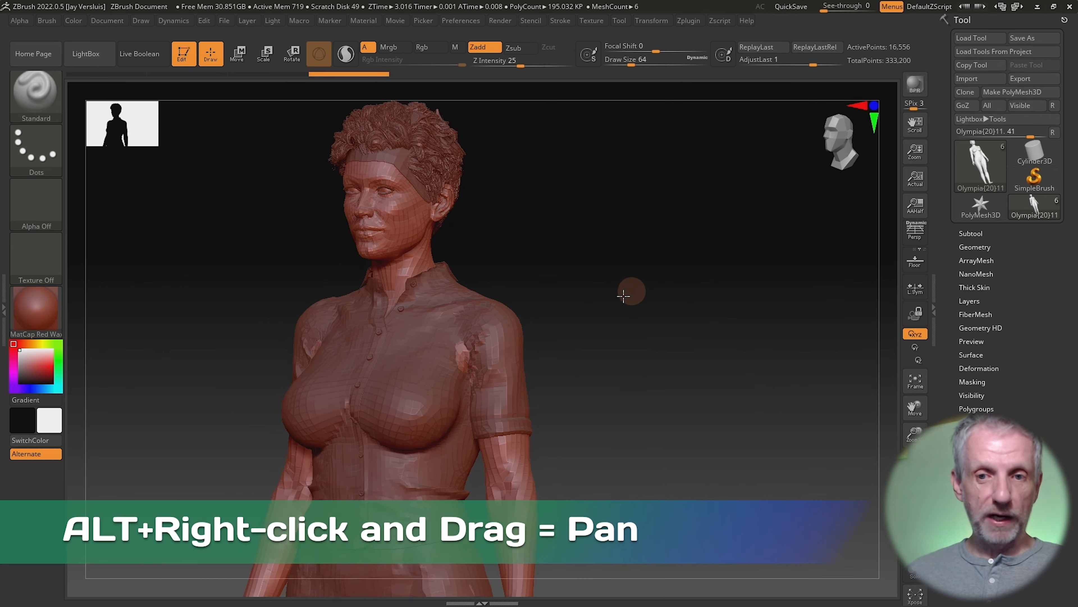
right_click_drag(649, 341, 644, 318, "alt")
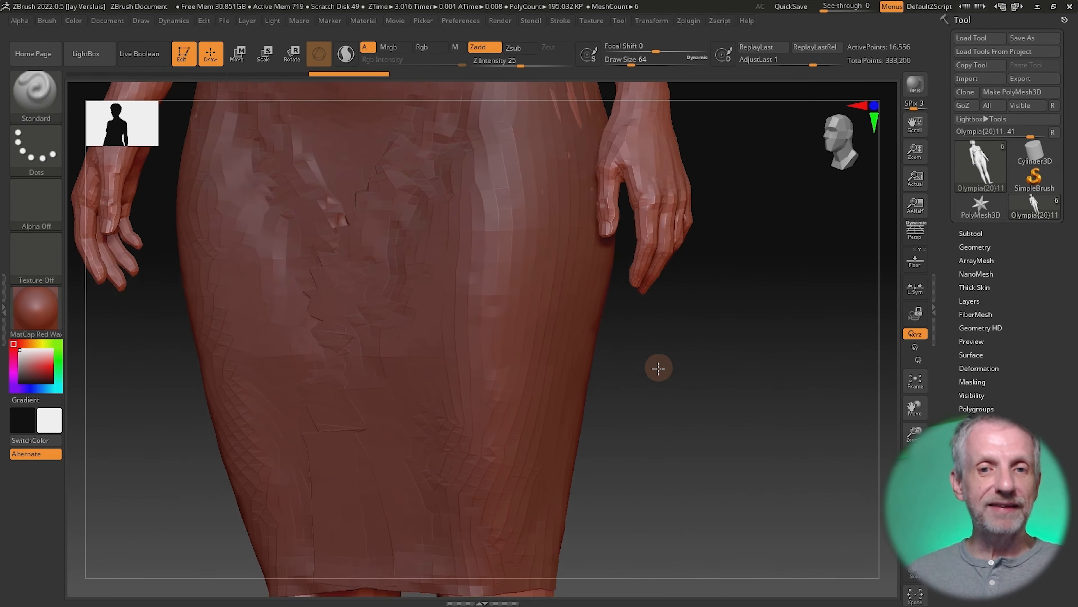
right_click_drag(657, 366, 661, 284, "alt")
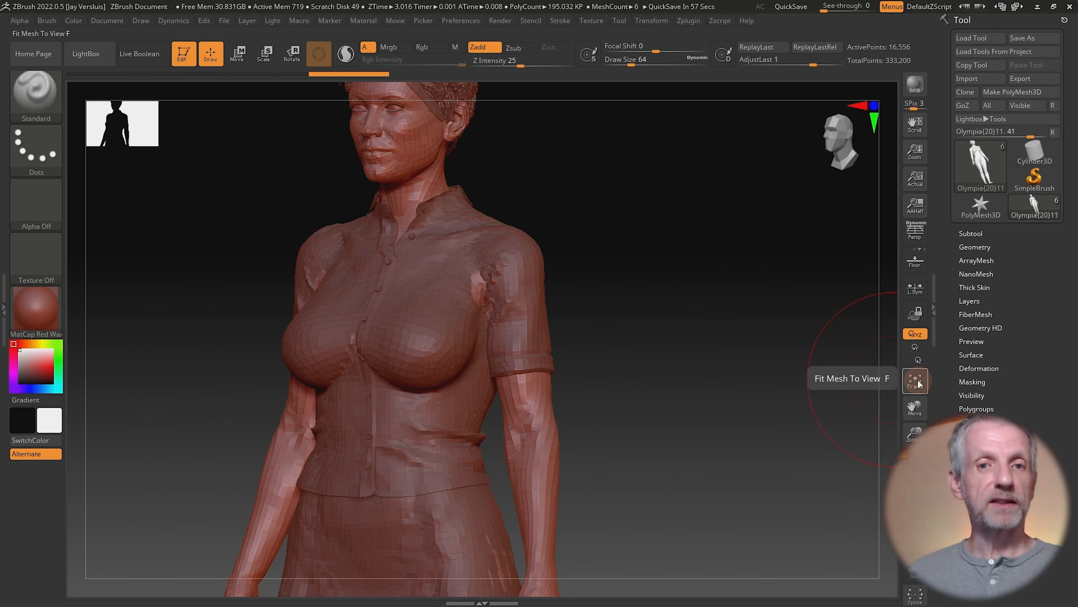
Step: Fit the whole figure in view, reposition and rotate it with the on-screen navigation controls, and inspect the shirt around the armpit
left_click(918, 383)
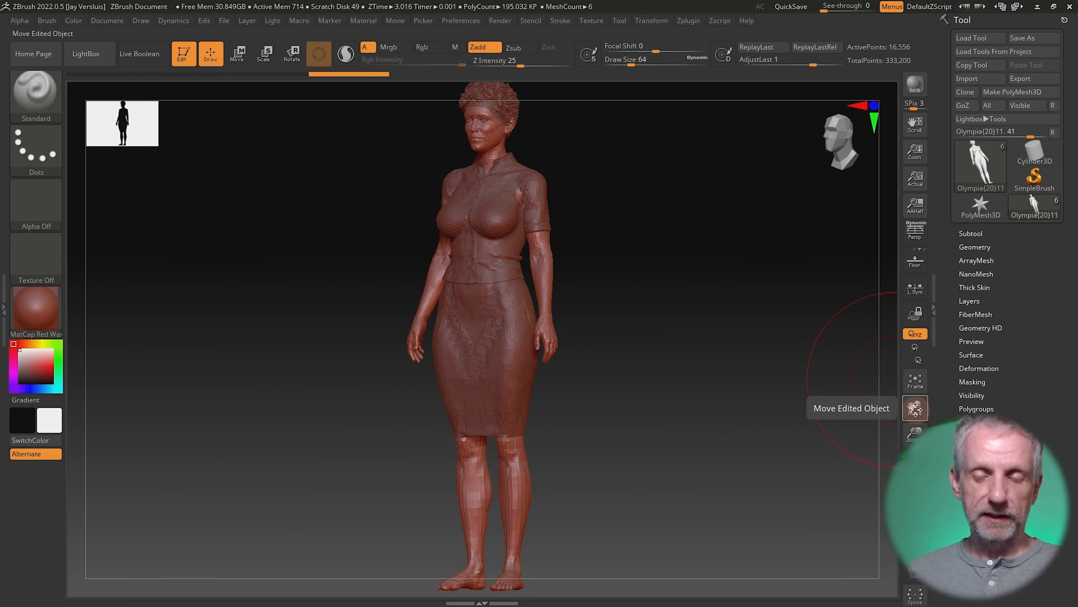
left_click_drag(915, 408, 903, 446)
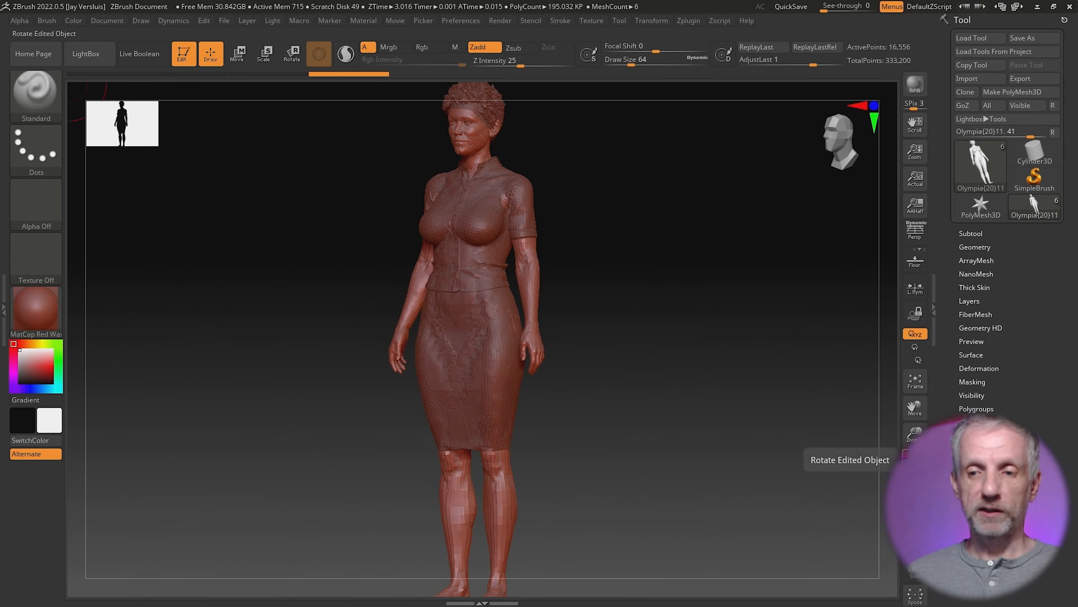
left_click_drag(866, 457, 911, 450)
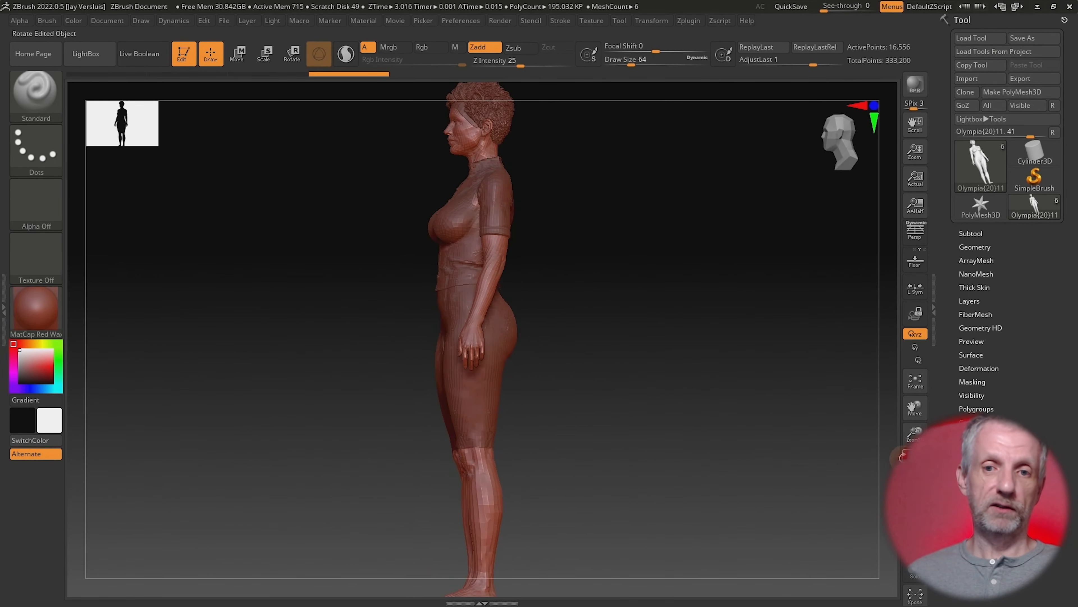
left_click_drag(798, 297, 795, 532, "alt")
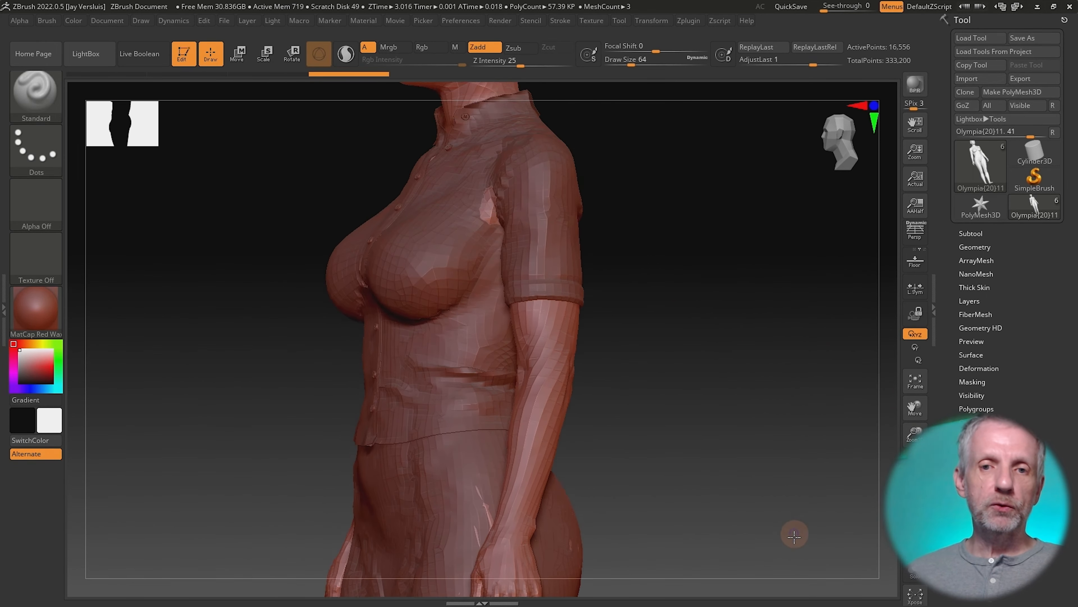
left_click_drag(729, 362, 732, 436, "alt")
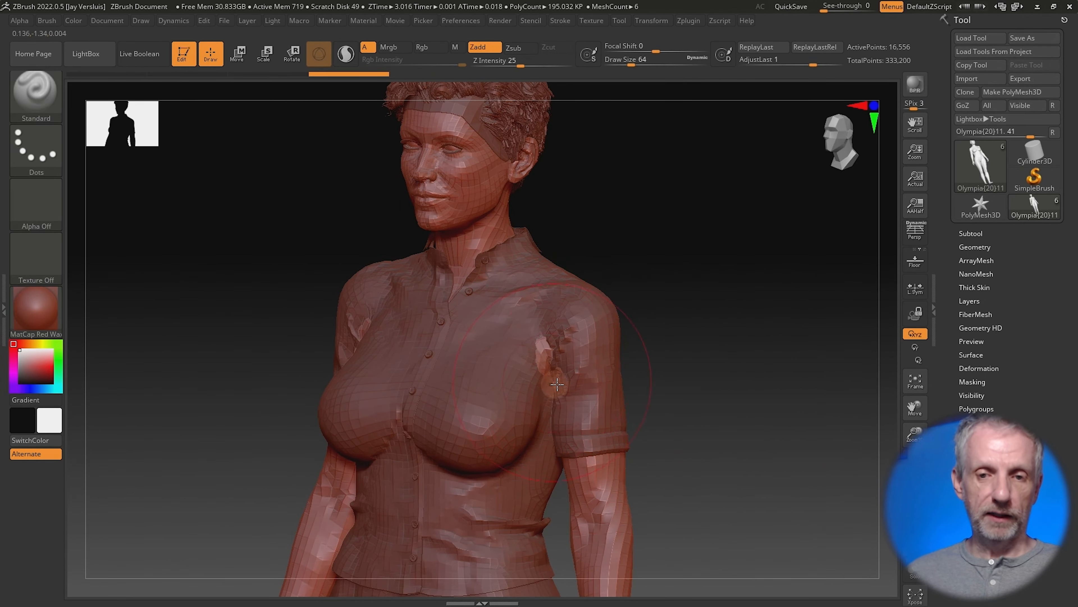
Step: Switch to DAZ Studio and inspect the figure's shirt around the armpit
key("alt+Tab")
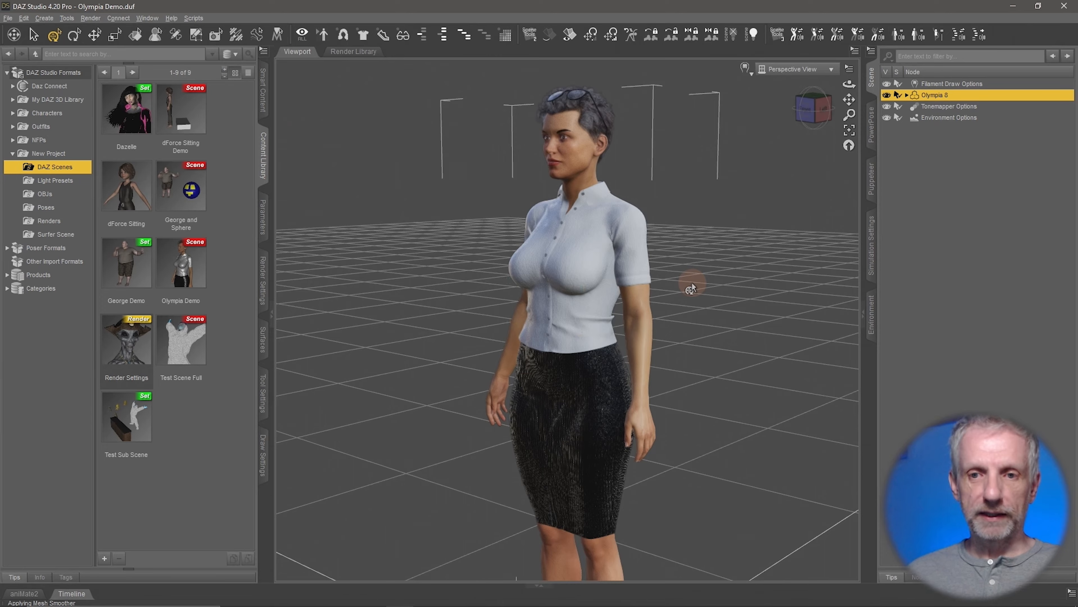
scroll(693, 283, "up", 5)
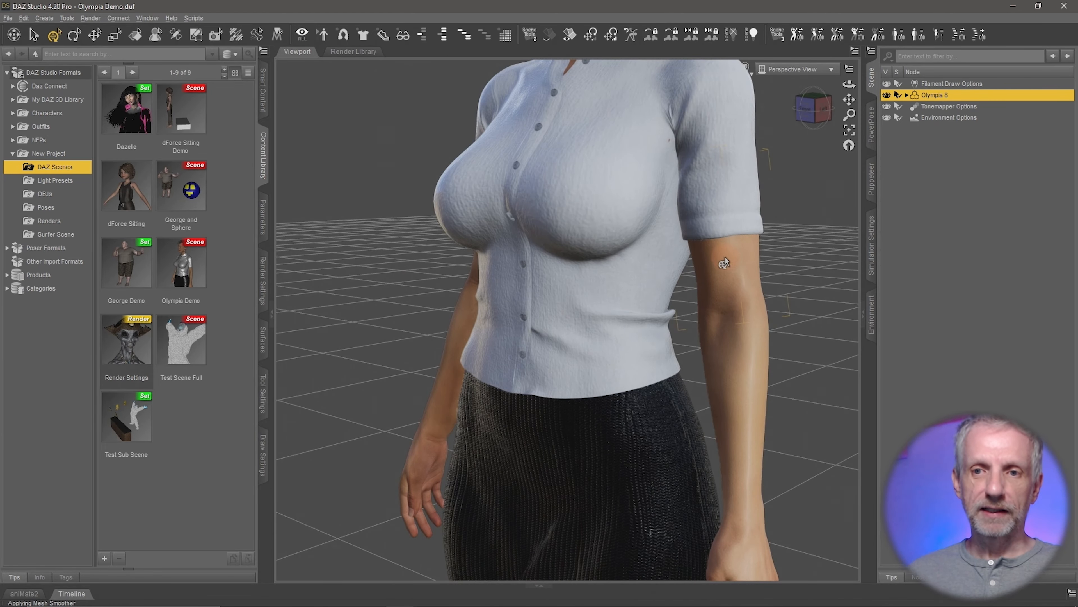
left_click_drag(724, 262, 724, 262, "alt")
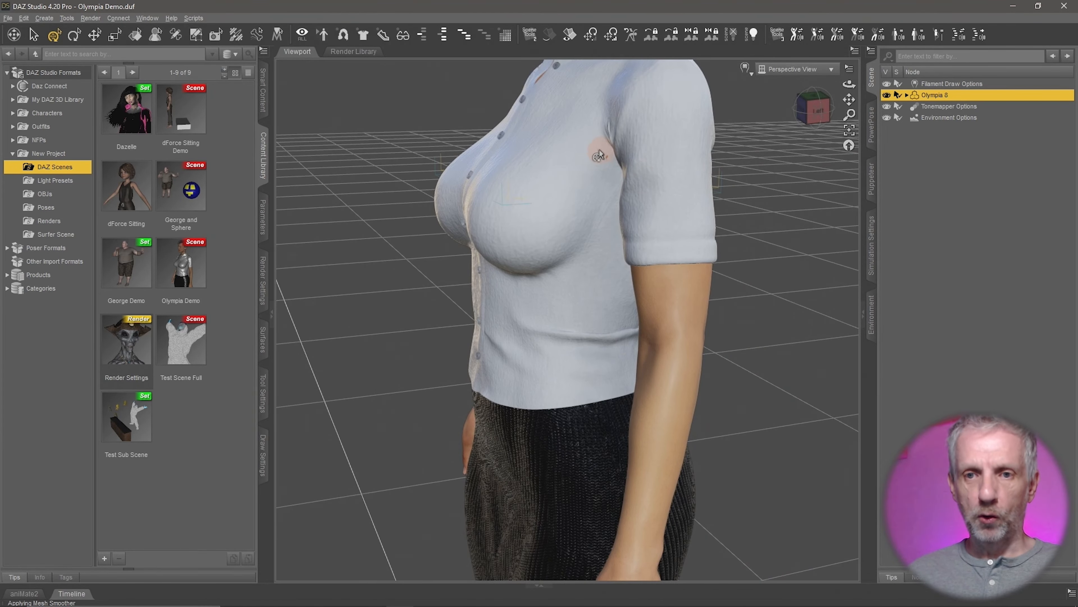
left_click_drag(611, 164, 610, 162, "alt")
left_click_drag(571, 248, 571, 246, "alt")
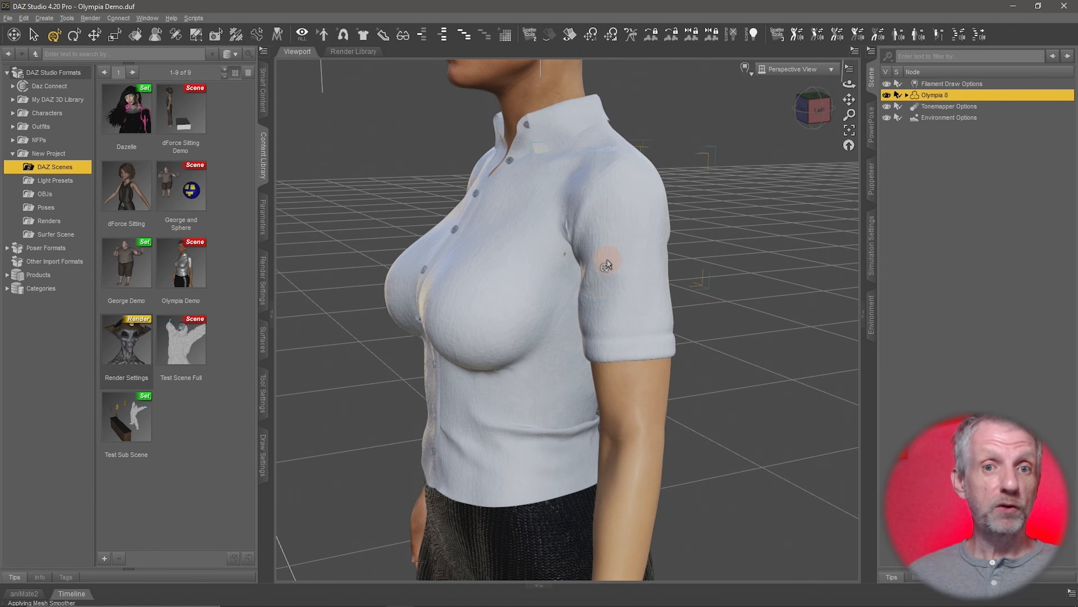
Step: Select the shirt and turn off Enable Smoothing in its Mesh Smoothing parameters, checking the armpit from another angle
right_click(499, 204)
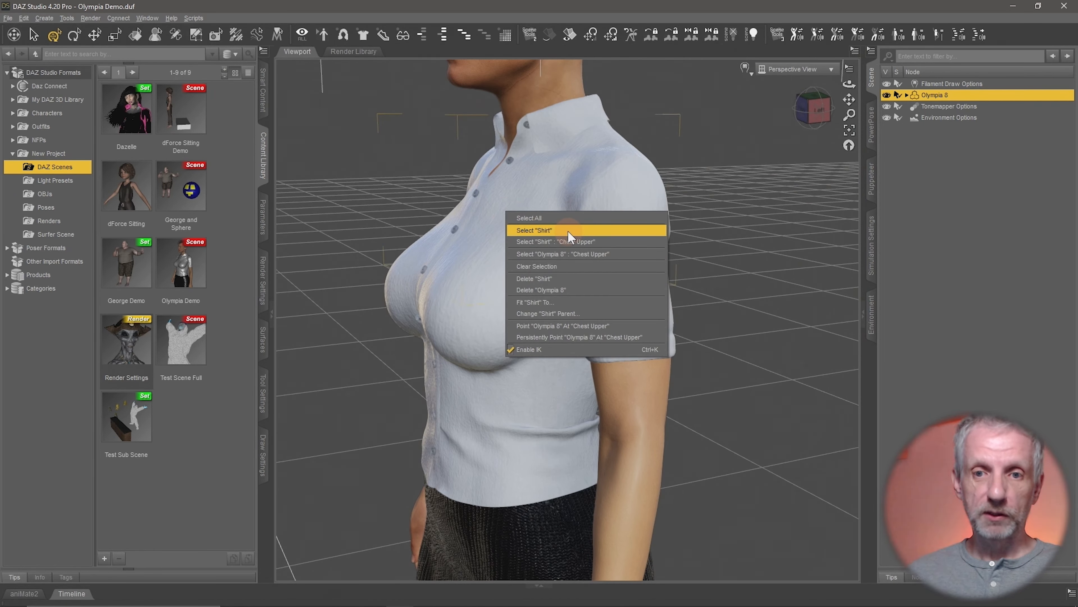
left_click(531, 228)
left_click(264, 226)
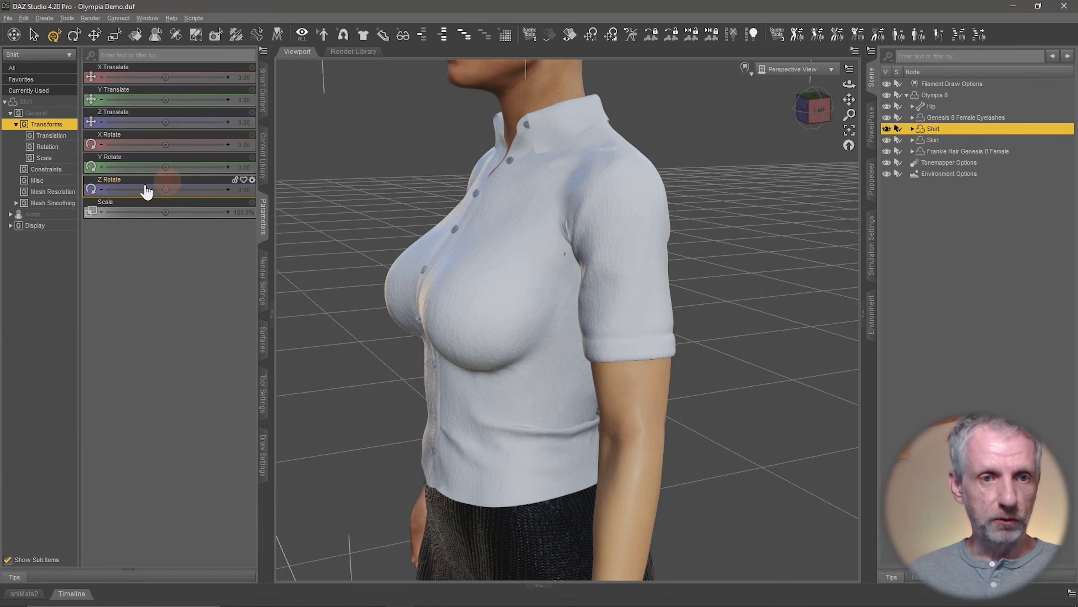
left_click(67, 203)
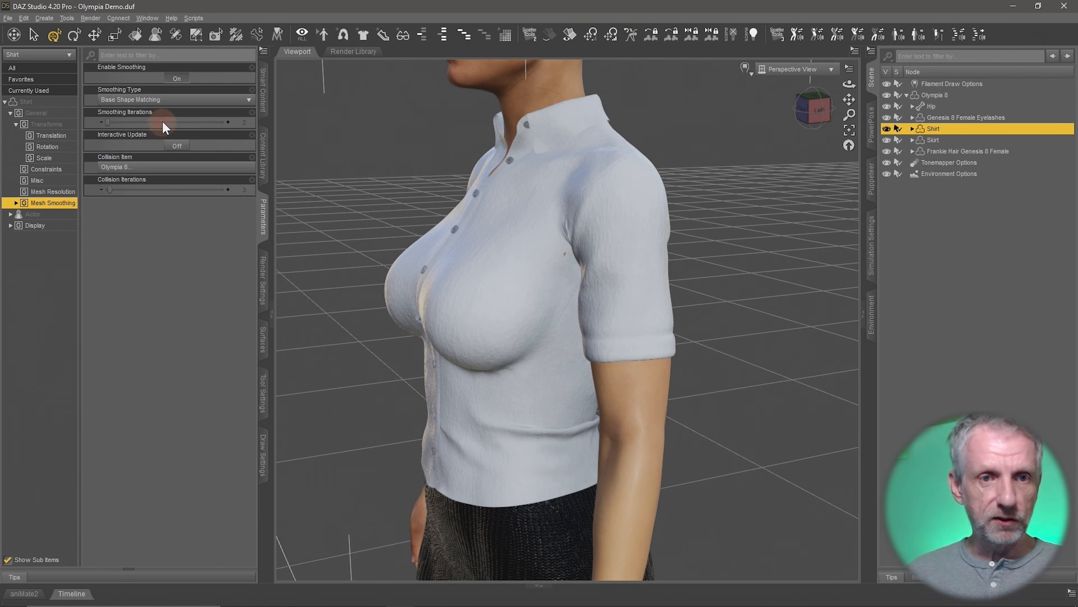
left_click(177, 78)
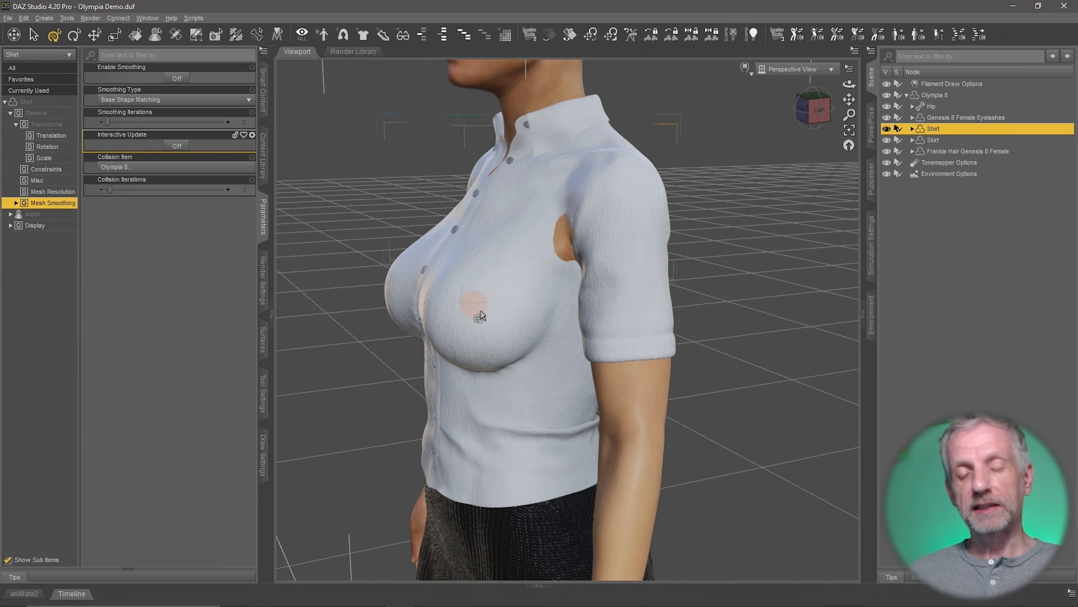
mouse_move(481, 313)
left_mouse_down("alt")
mouse_move(500, 313)
mouse_move(471, 310)
mouse_move(482, 314)
left_mouse_up("alt")
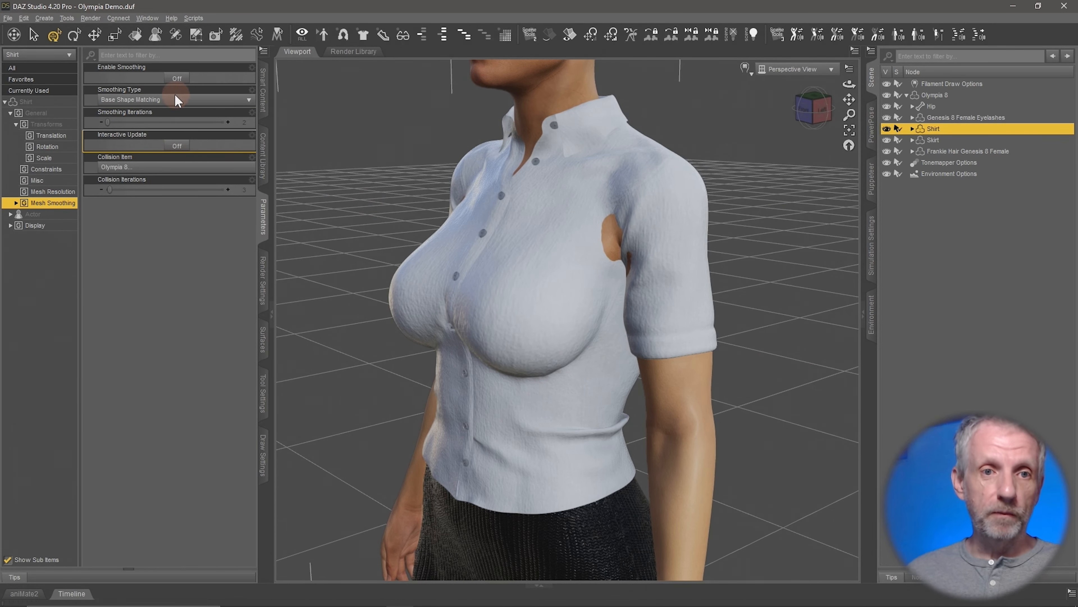
Step: Turn the shirt's mesh smoothing back on and off again to compare the armpit area
left_click(182, 81)
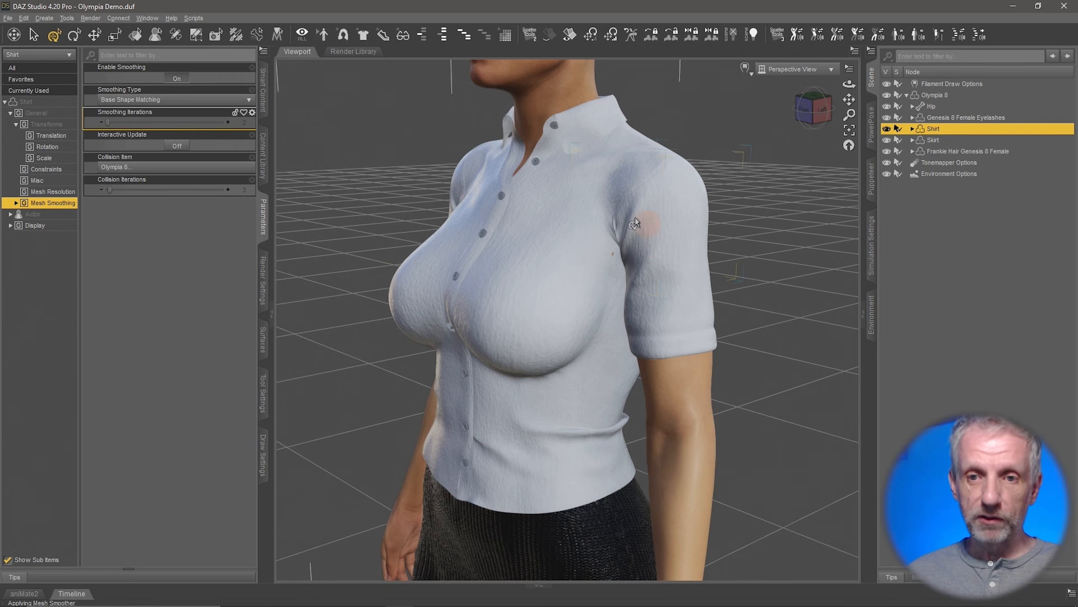
left_click(181, 81)
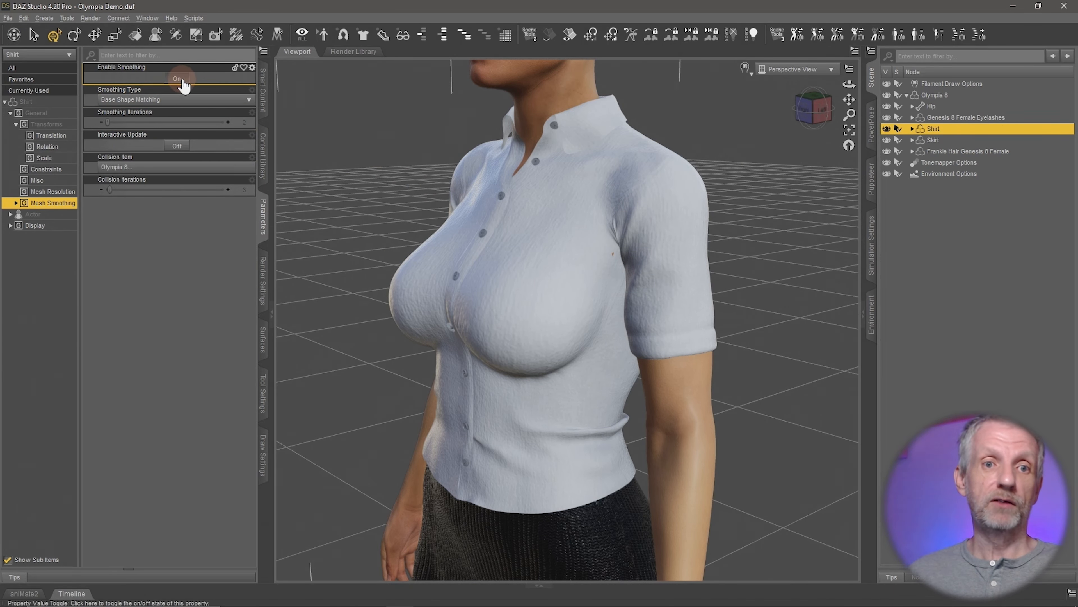
middle_click_drag(488, 289, 505, 354)
middle_click_drag(542, 296, 530, 308)
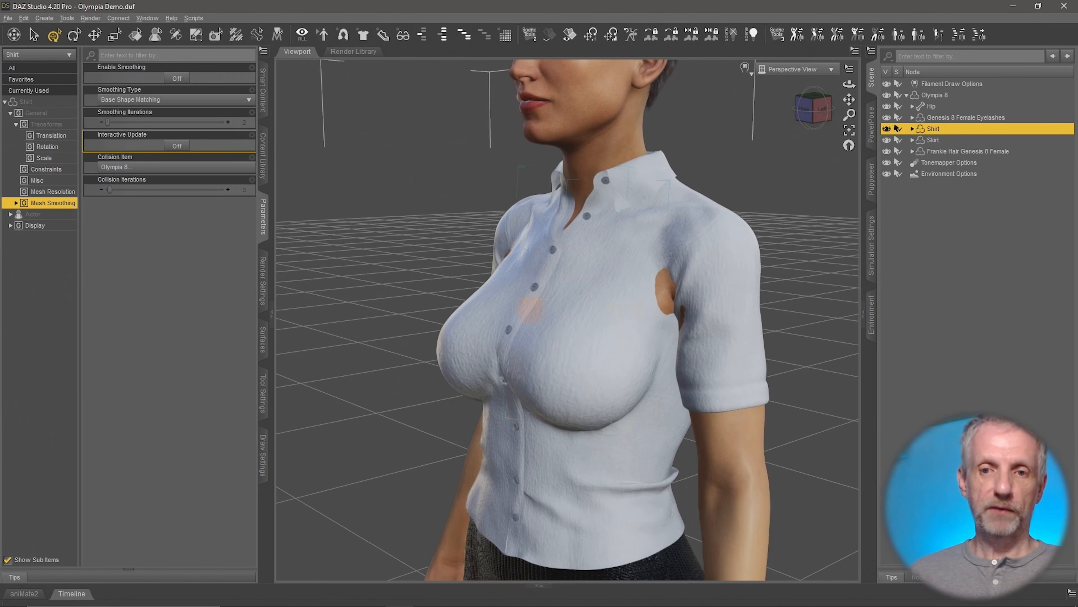
Step: Switch to ZBrush and pick different subtools directly on the figure, including the hair and eyeglasses, finishing with the skirt
key("alt+Tab")
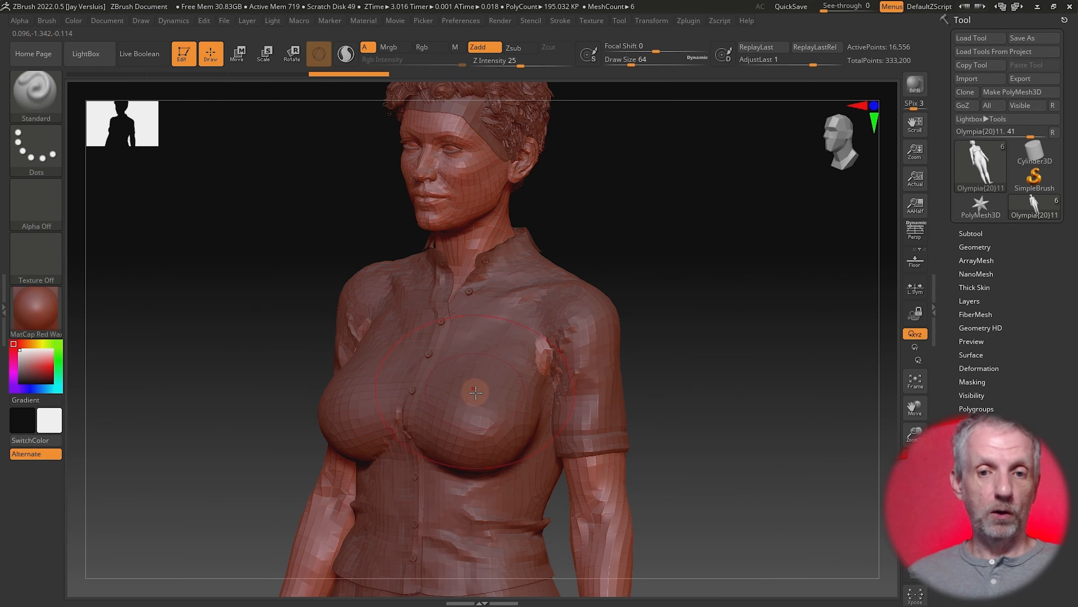
left_click(461, 376, "alt")
right_click_drag(491, 305, 486, 400, "alt")
left_click(452, 171, "alt")
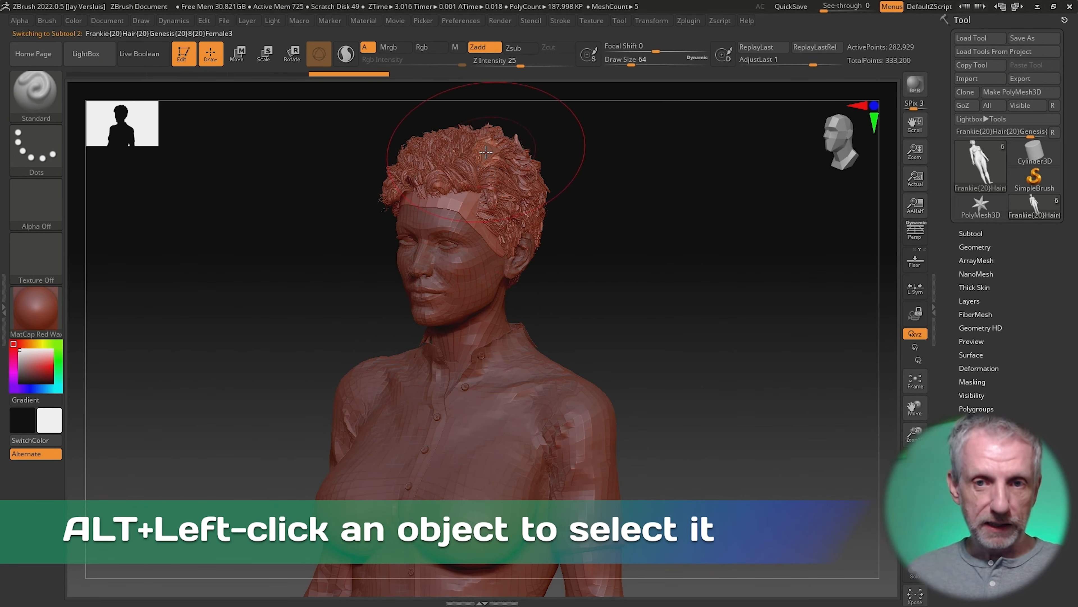
left_click(486, 153, "alt")
left_click_drag(539, 305, 560, 4, "alt")
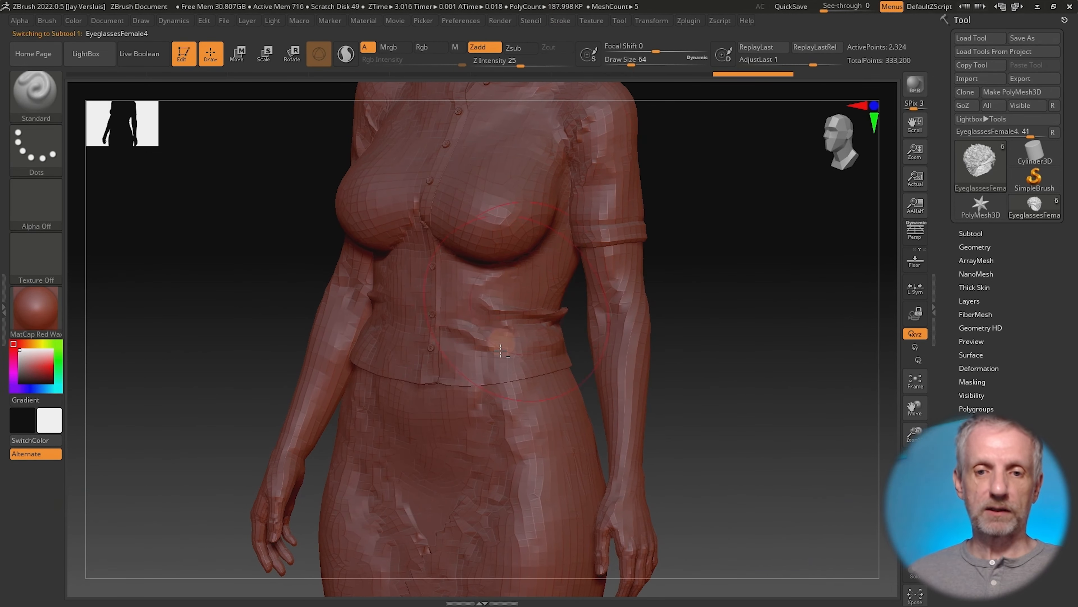
left_click(522, 437, "alt")
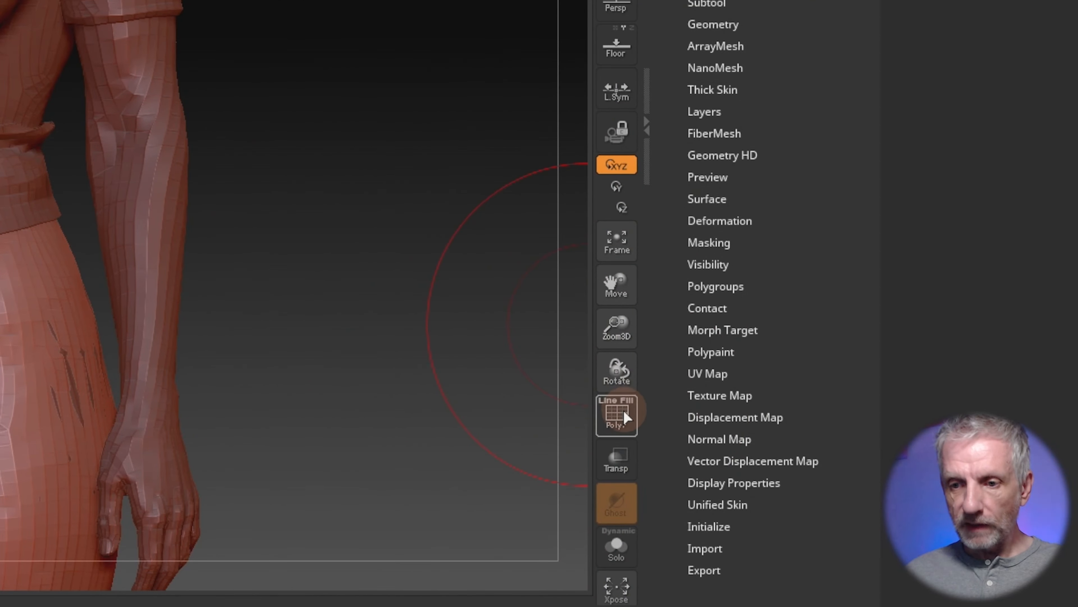
Step: Turn on transparency for the inactive subtools and examine the skirt's waist beneath the shirt
left_click(618, 463)
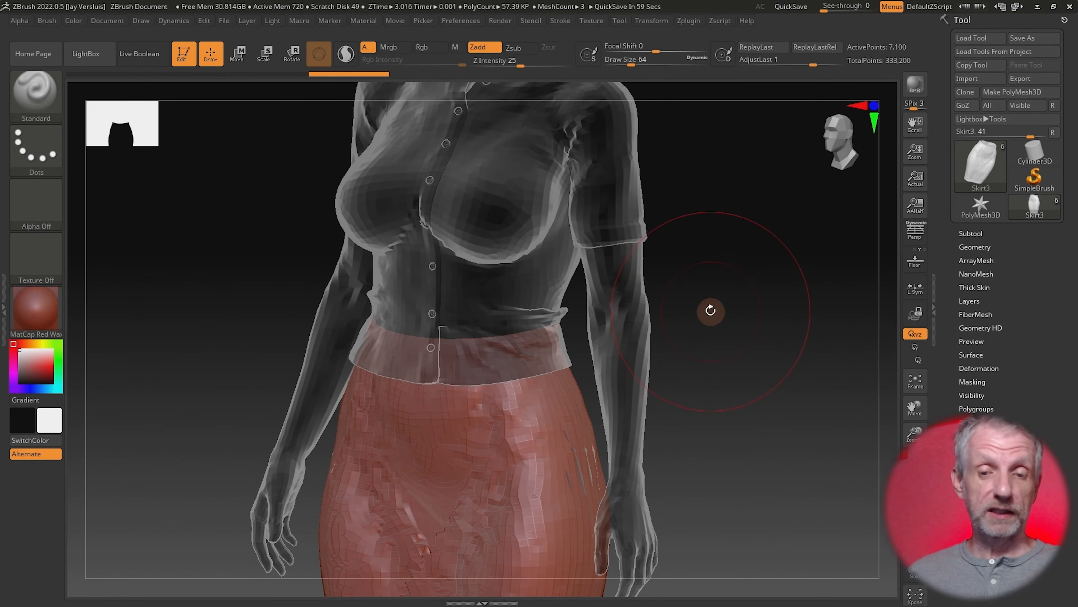
left_click_drag(715, 294, 705, 380)
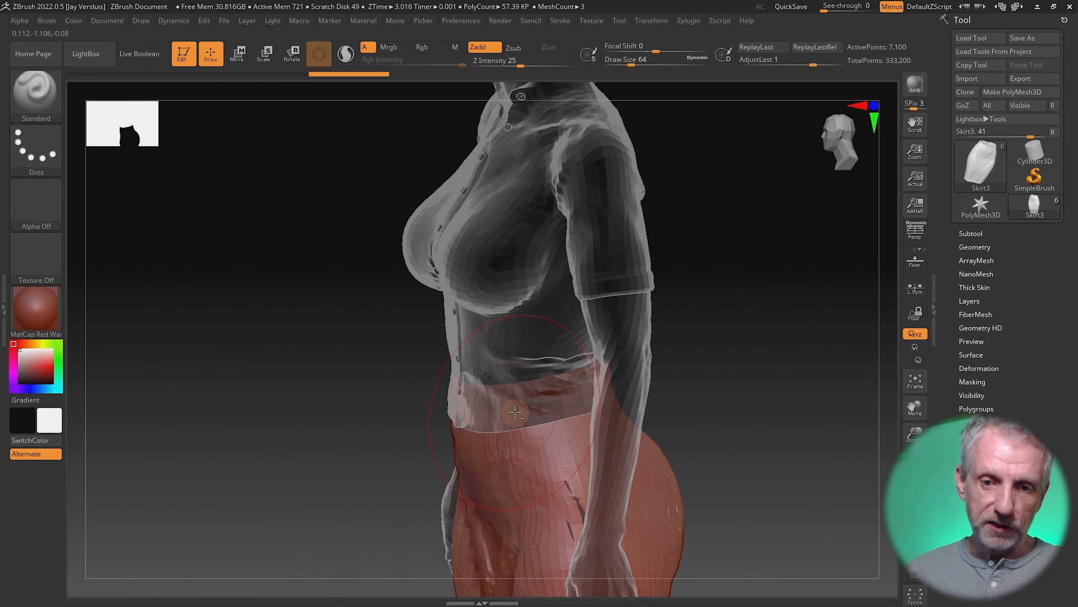
right_click_drag(515, 412, 537, 509, "alt")
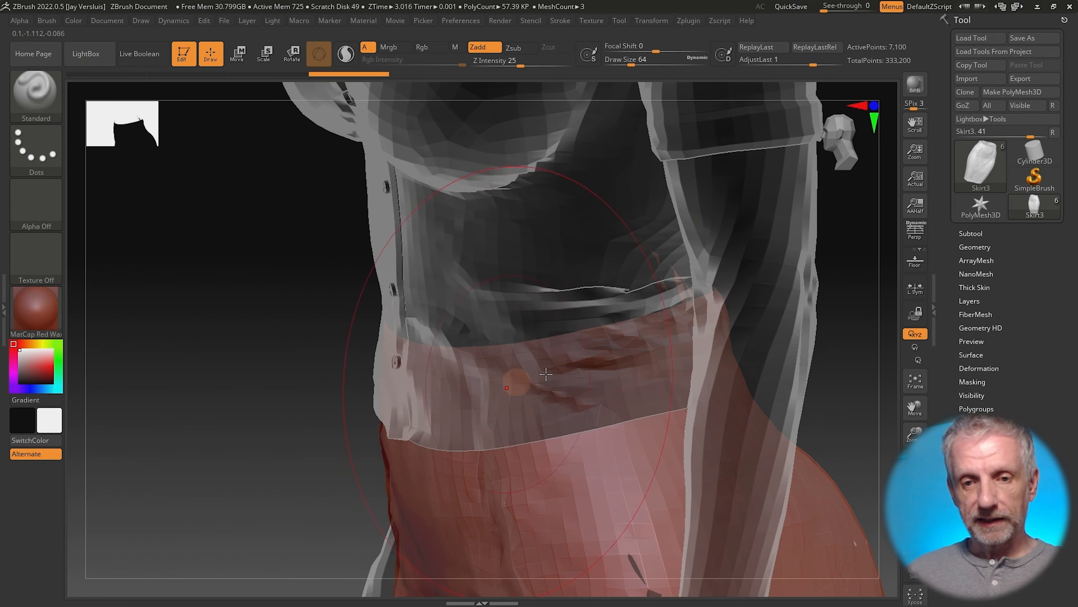
Step: Try a Standard brush stroke on the skirt's waist through the transparent shirt and undo it
mouse_move(520, 392)
left_mouse_down()
mouse_move(486, 474)
mouse_move(473, 465)
mouse_move(544, 422)
left_mouse_up()
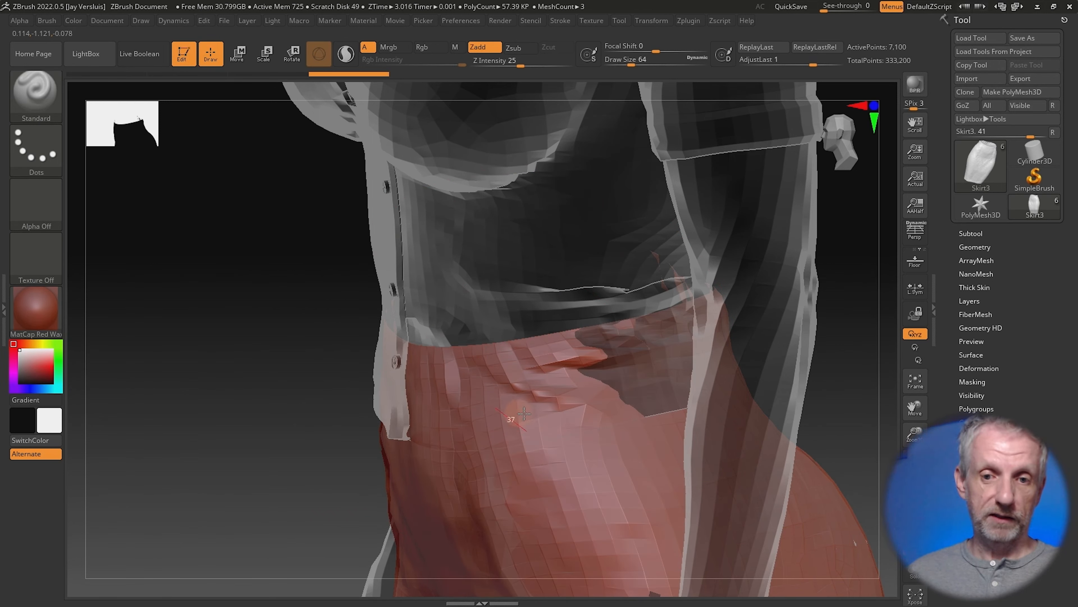
key("ctrl+z")
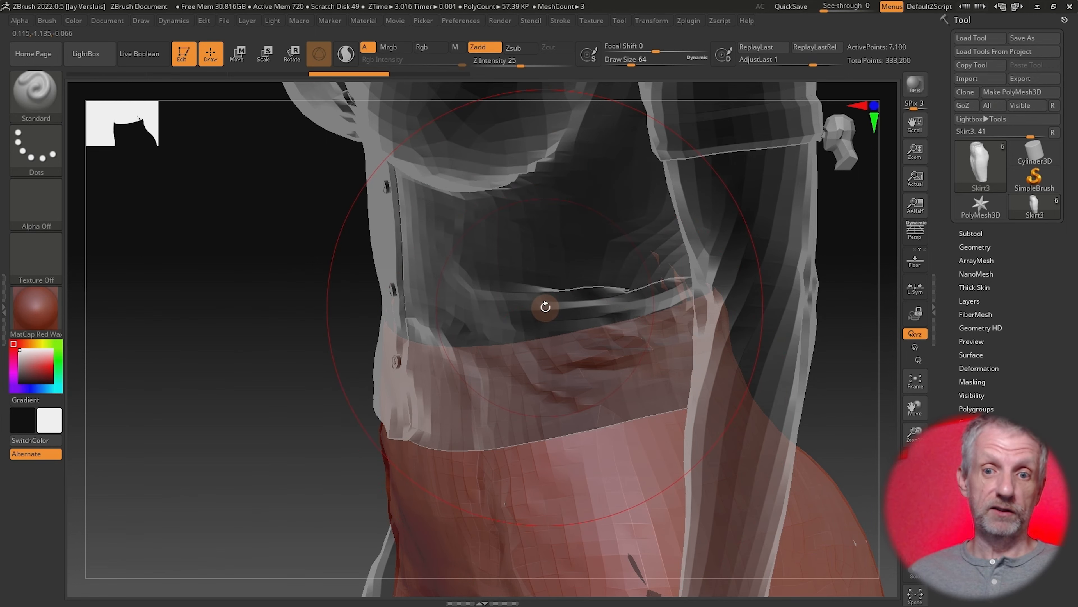
Step: Make the shirt the active subtool and turn the figure to a front view of the torso
mouse_move(544, 308)
right_mouse_down("alt")
mouse_move(528, 469)
mouse_move(549, 434)
mouse_move(559, 480)
mouse_move(555, 381)
right_mouse_up("alt")
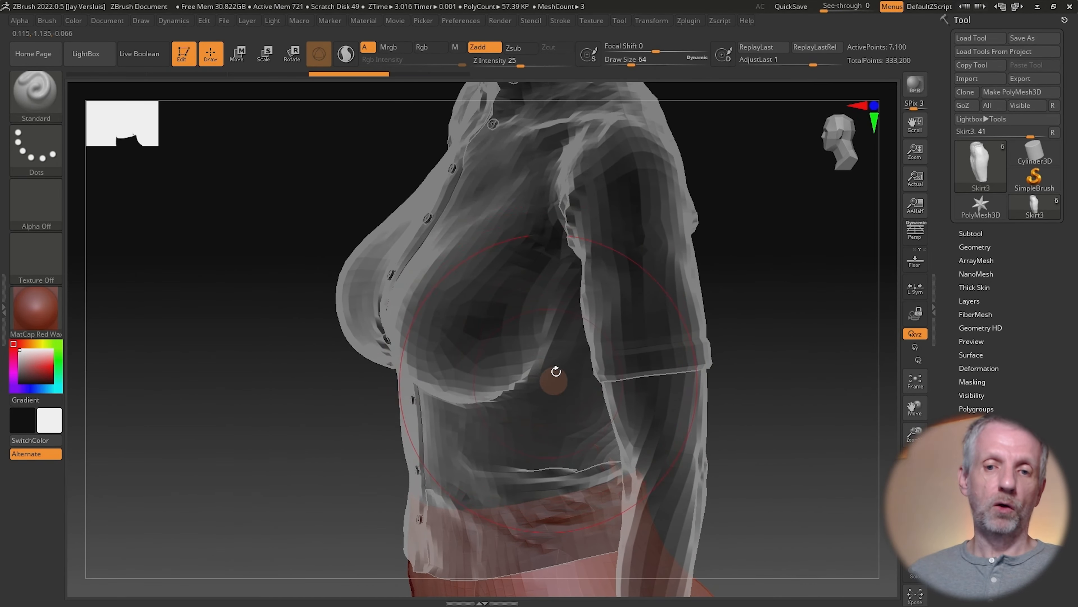
left_click(528, 250, "alt")
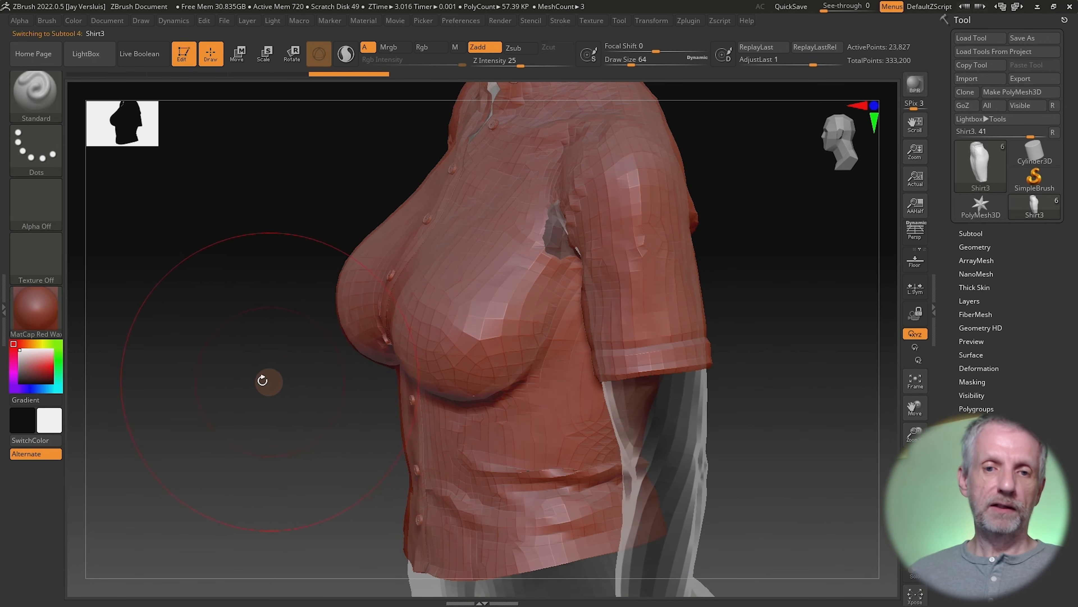
mouse_move(266, 373)
right_mouse_down()
mouse_move(382, 365)
mouse_move(489, 331)
right_mouse_up()
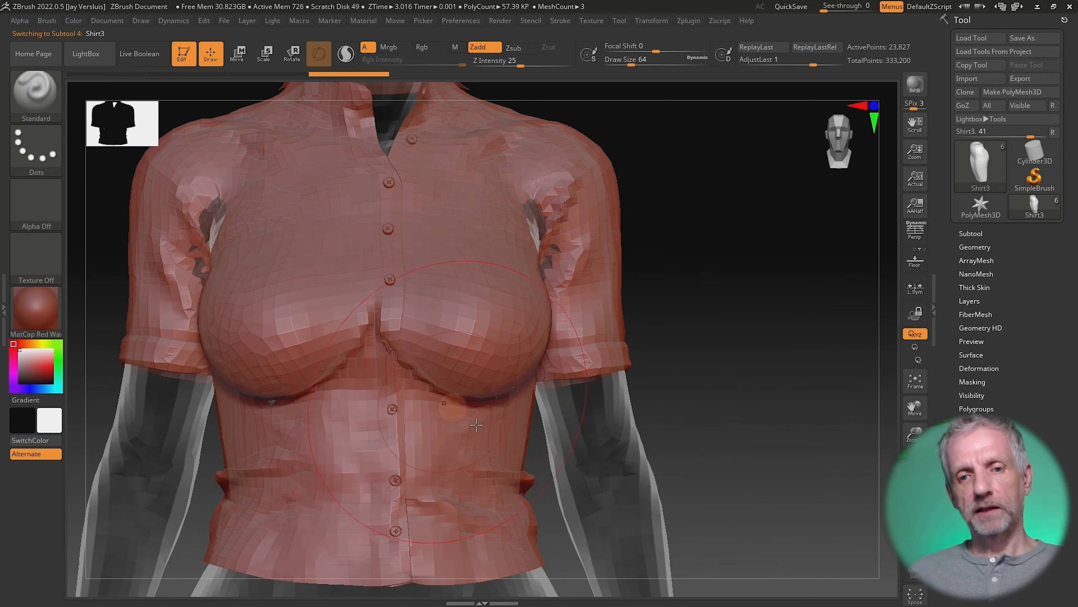
right_click_drag(722, 381, 798, 401)
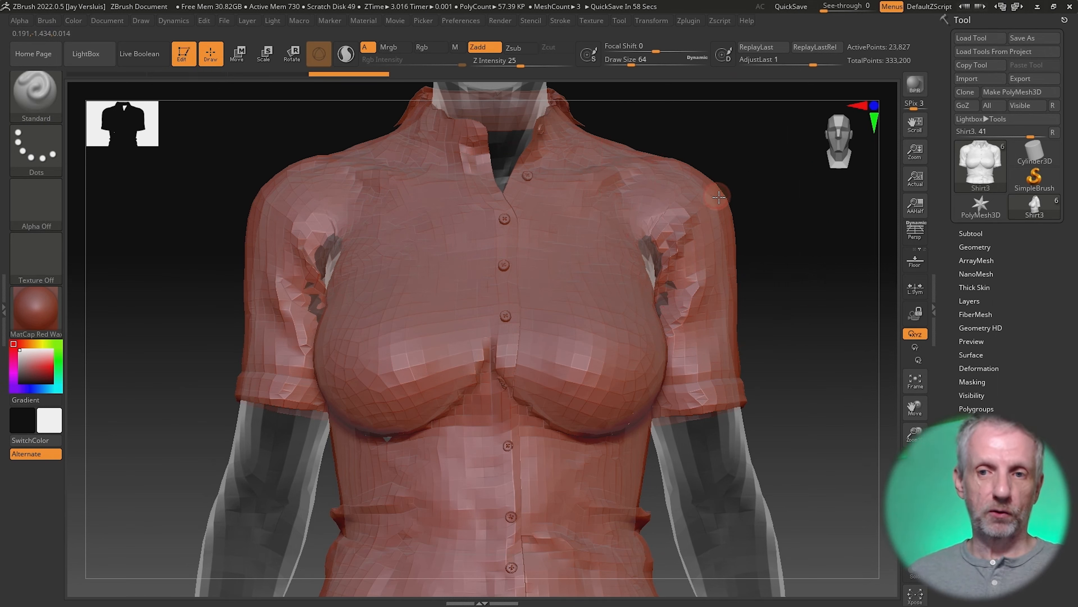
Step: Try Standard brush strokes on the shirt's shoulder and across its belly, undoing them
mouse_move(719, 196)
left_mouse_down("shift")
mouse_move(671, 238)
mouse_move(703, 185)
left_mouse_up("shift")
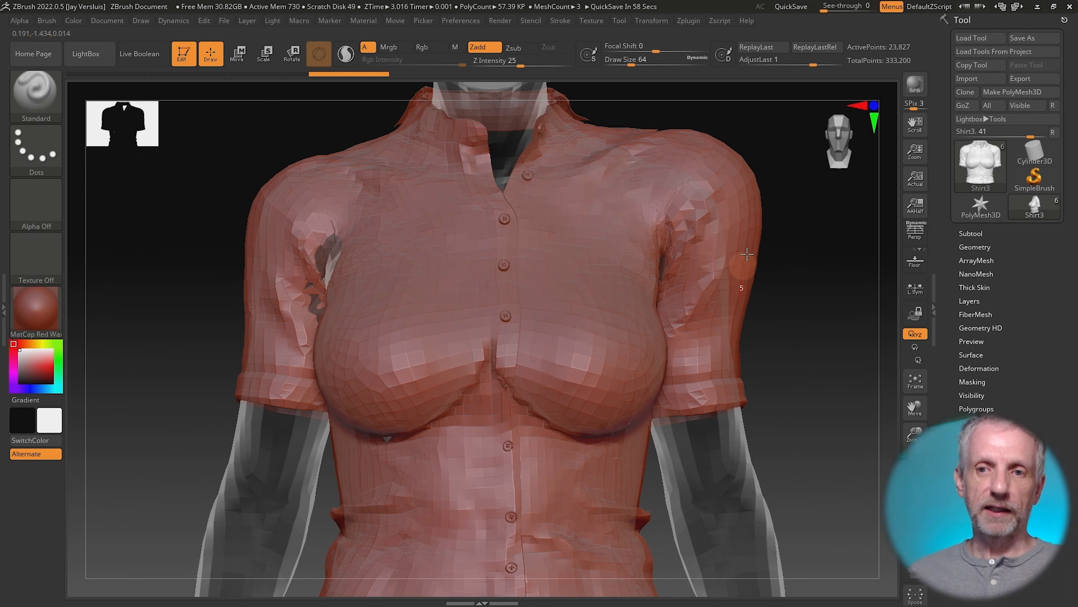
mouse_move(732, 259)
left_mouse_down("shift")
mouse_move(684, 162)
mouse_move(704, 169)
left_mouse_up("shift")
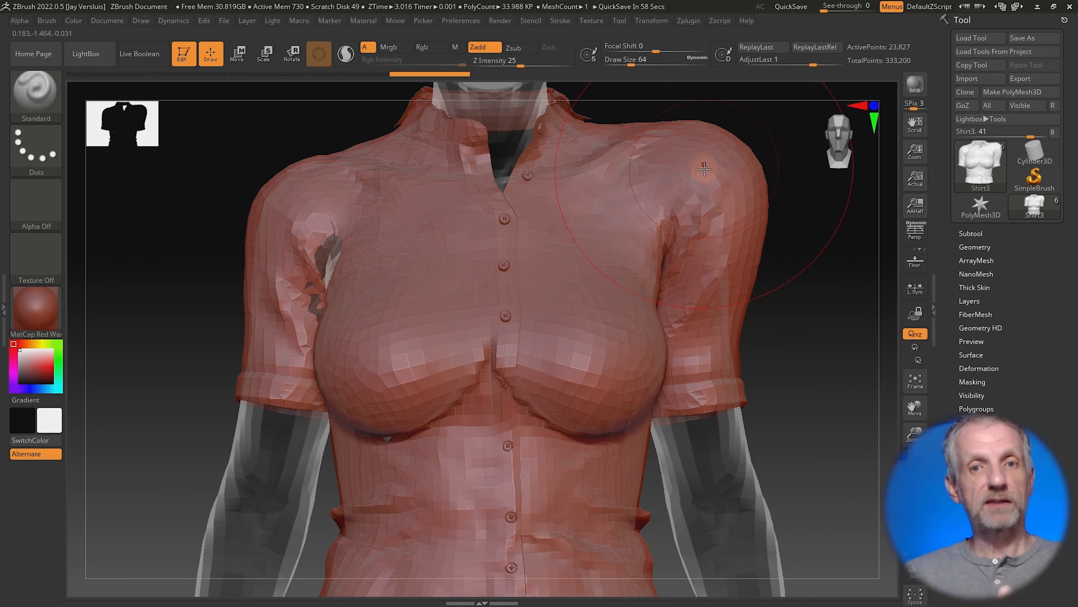
key("ctrl+z")
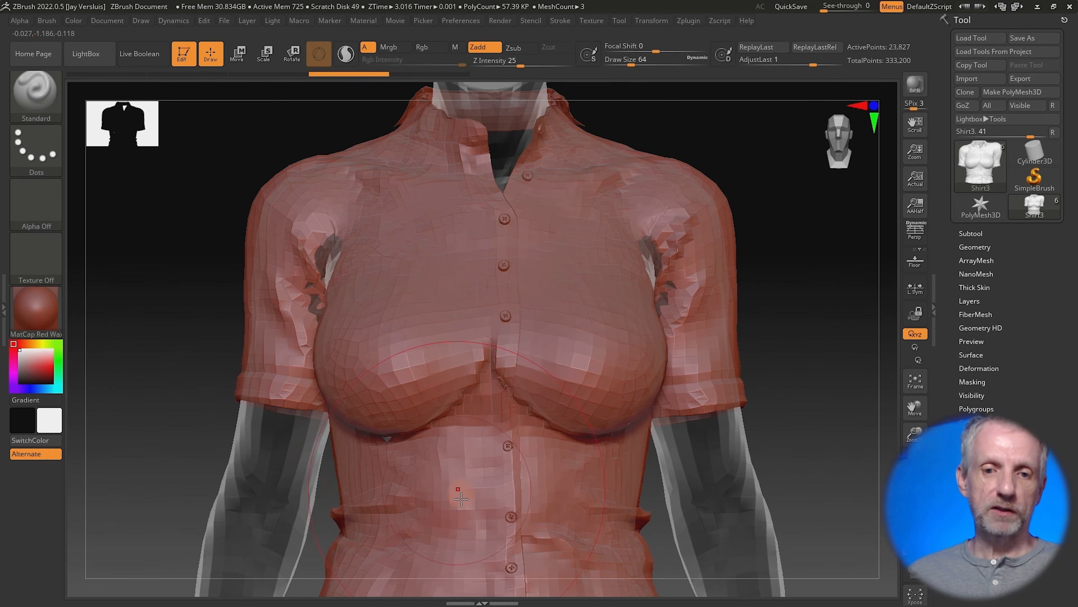
mouse_move(419, 502)
left_mouse_down()
mouse_move(503, 504)
mouse_move(419, 507)
mouse_move(582, 526)
mouse_move(402, 501)
mouse_move(542, 517)
left_mouse_up()
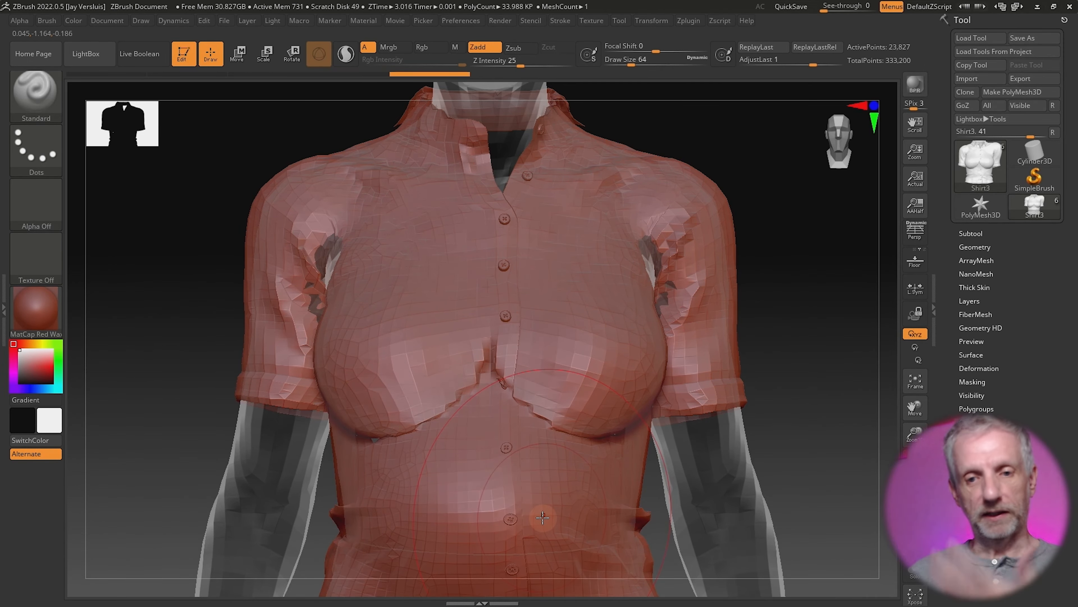
mouse_move(159, 427)
left_mouse_down()
mouse_move(220, 439)
mouse_move(158, 440)
left_mouse_up()
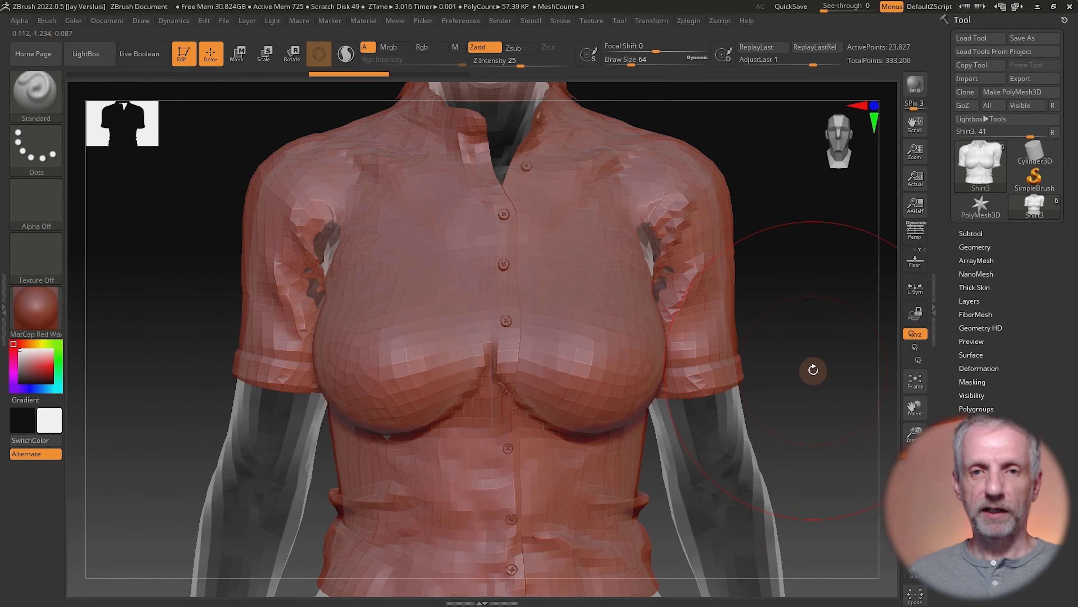
mouse_move(809, 361)
left_mouse_down("alt")
mouse_move(809, 402)
mouse_move(805, 387)
left_mouse_up("alt")
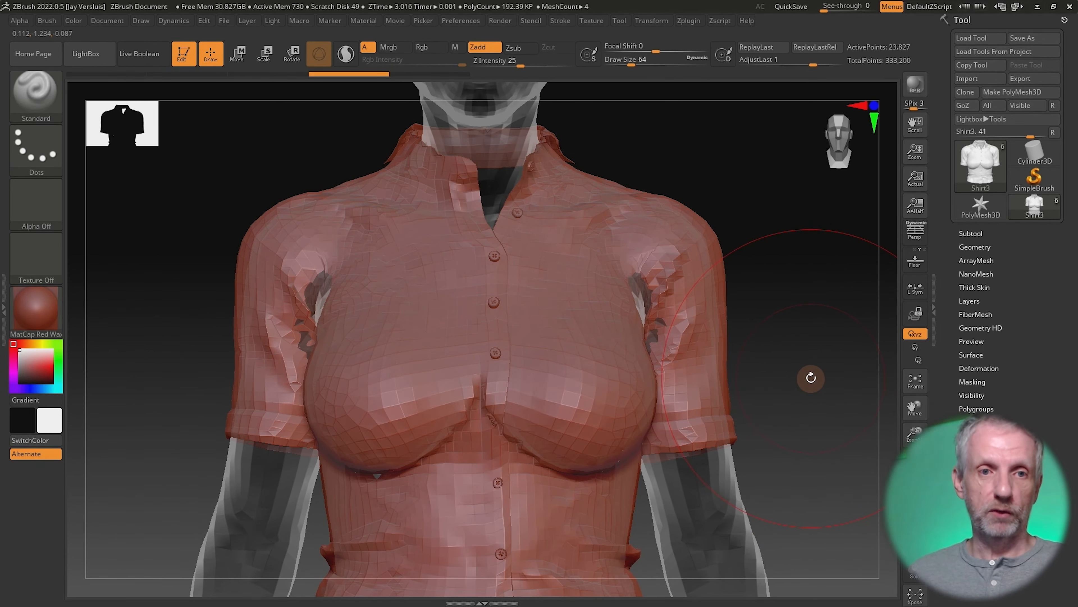
Step: Look through the sculpting brush palette and choose the Standard brush
left_click(26, 105)
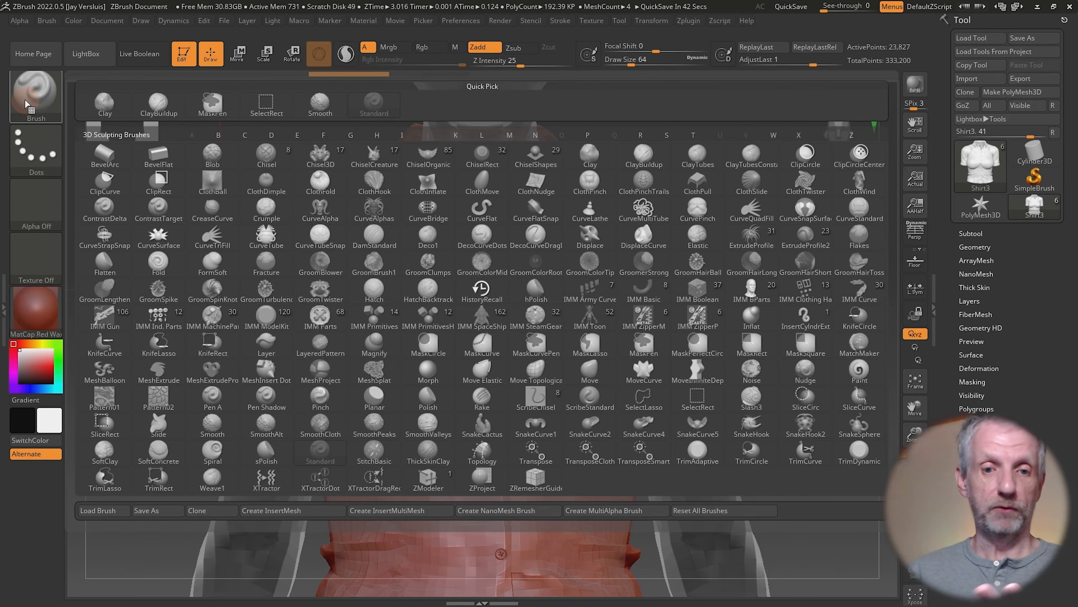
left_click(26, 104)
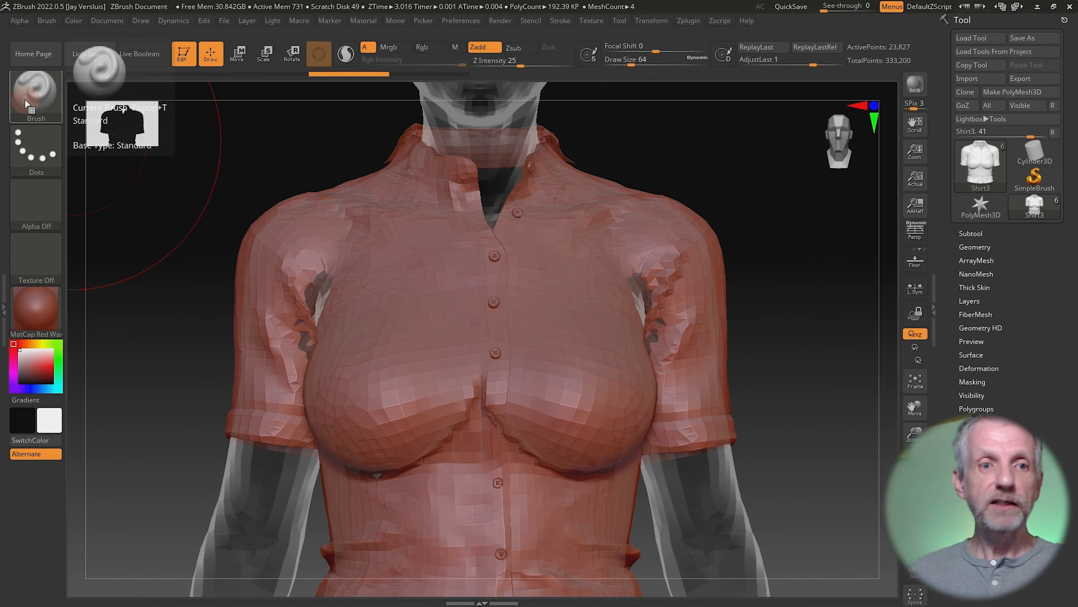
left_click(43, 109)
left_click(93, 113)
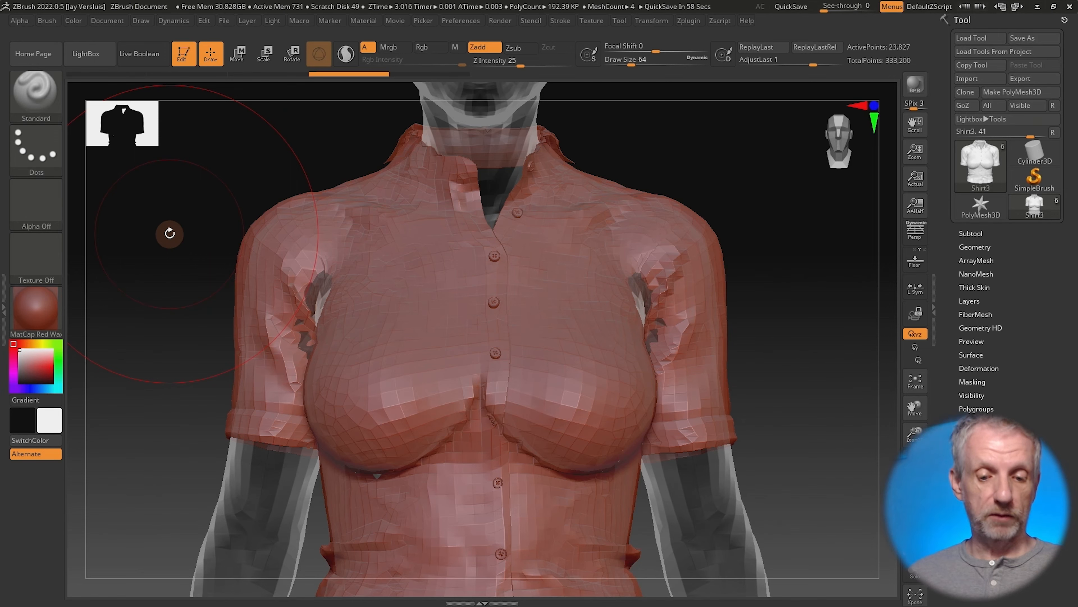
key("b")
key("s")
key("t")
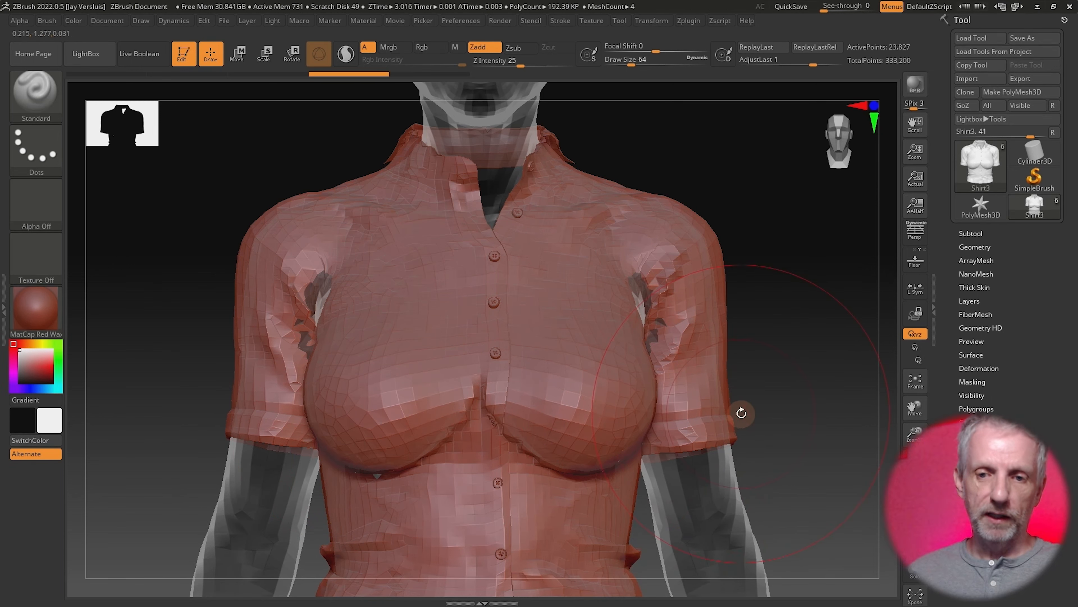
Step: Examine the fabric beneath the shirt's bust from the side and the front
left_click_drag(776, 397, 733, 403)
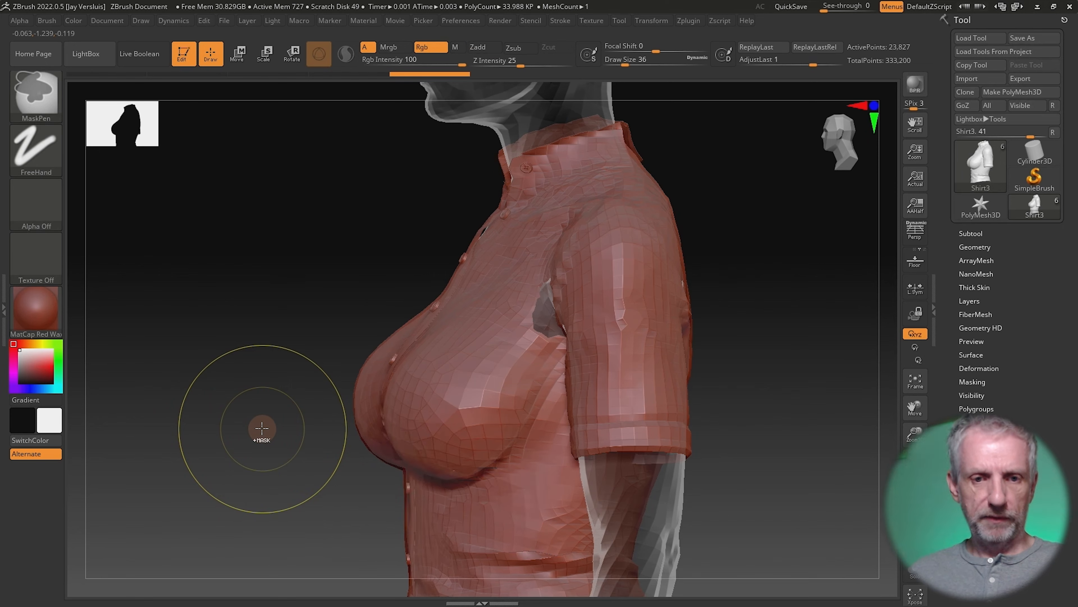
left_click_drag(475, 461, 427, 472)
mouse_move(317, 481)
left_mouse_down()
mouse_move(418, 498)
mouse_move(531, 458)
mouse_move(562, 468)
mouse_move(547, 481)
left_mouse_up()
left_click_drag(697, 502, 632, 497)
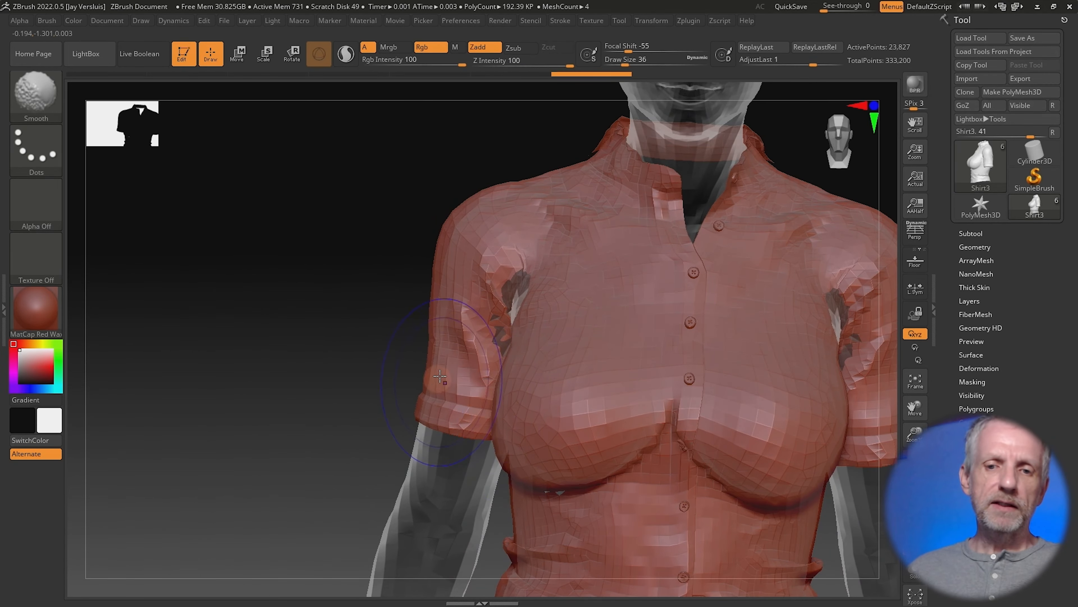
left_click_drag(403, 359, 294, 341, "alt")
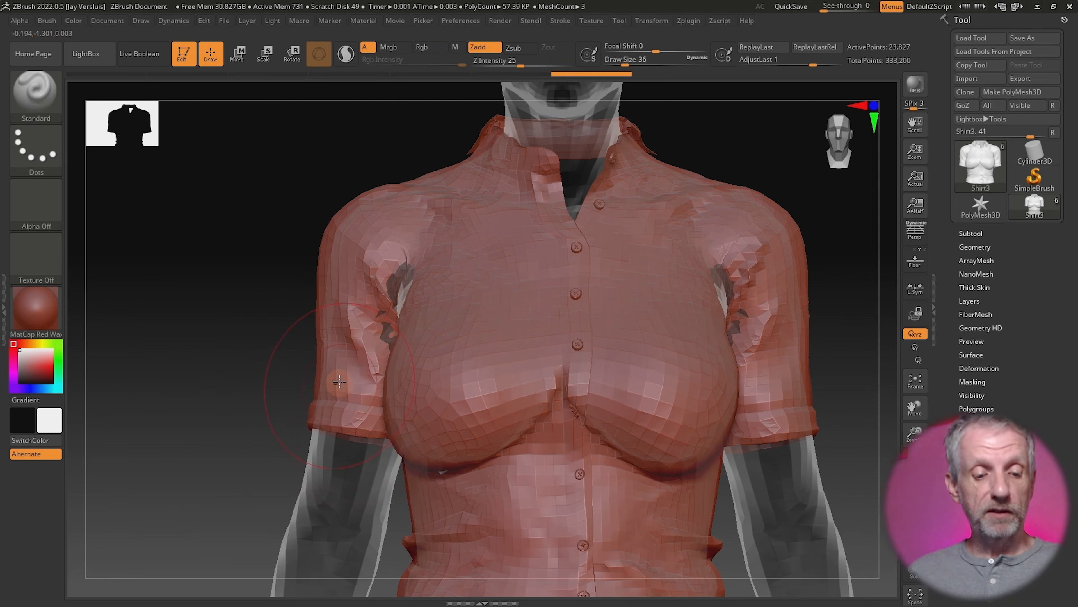
Step: Smooth the crumpled shirt fabric beneath both sides of the bust with the Smooth brush at draw size 36
key("shift")
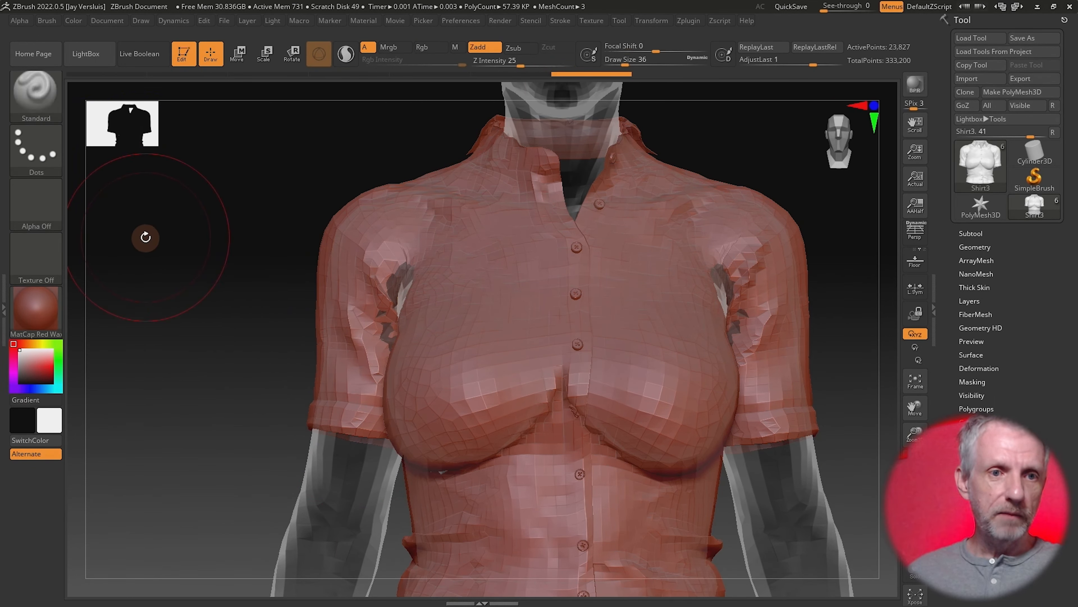
key("shift")
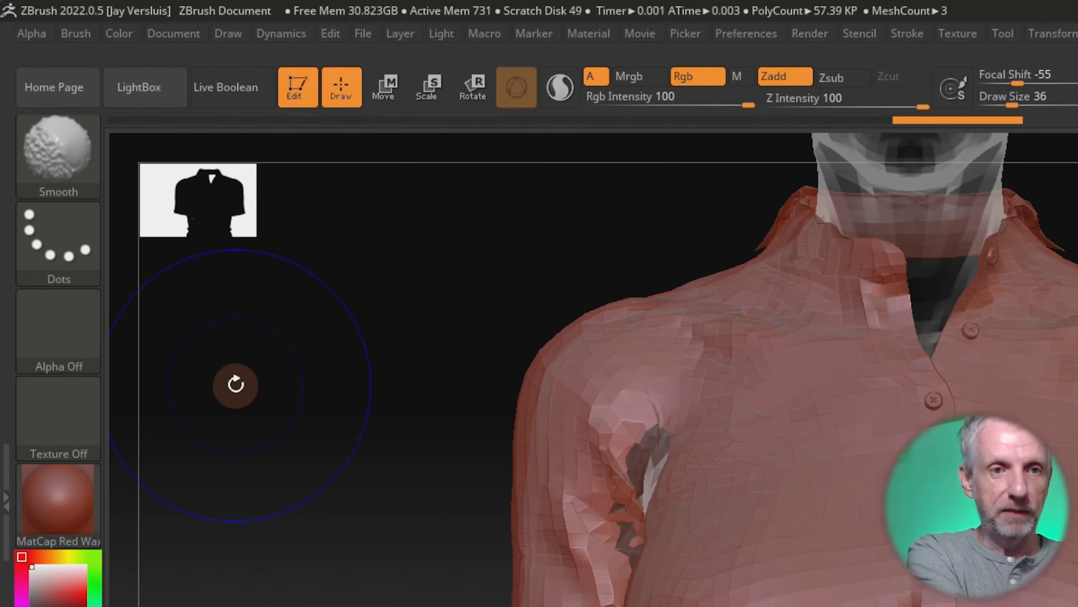
key("shift")
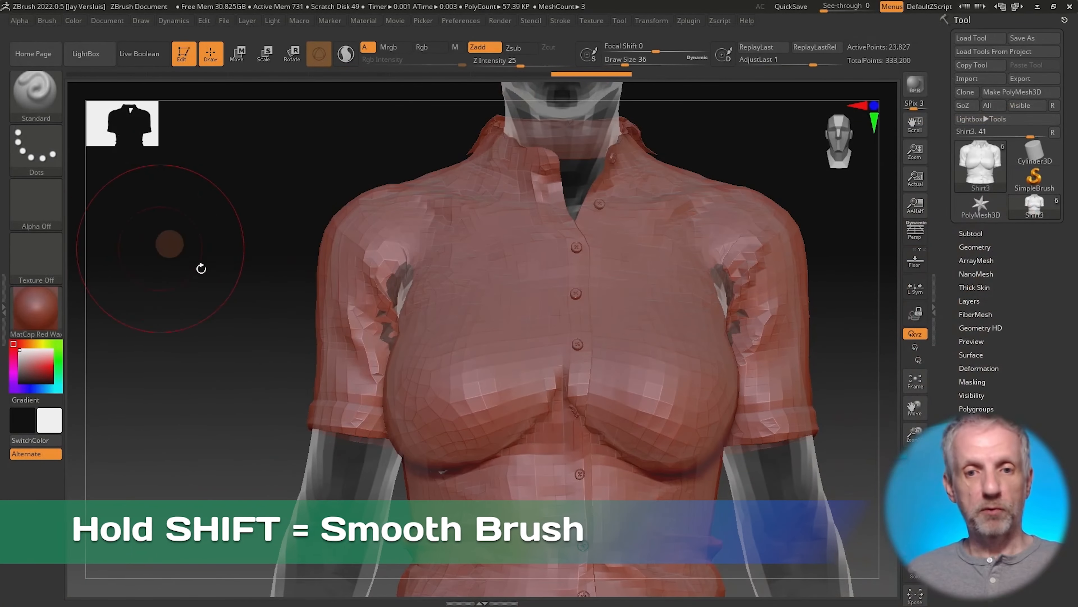
key("shift")
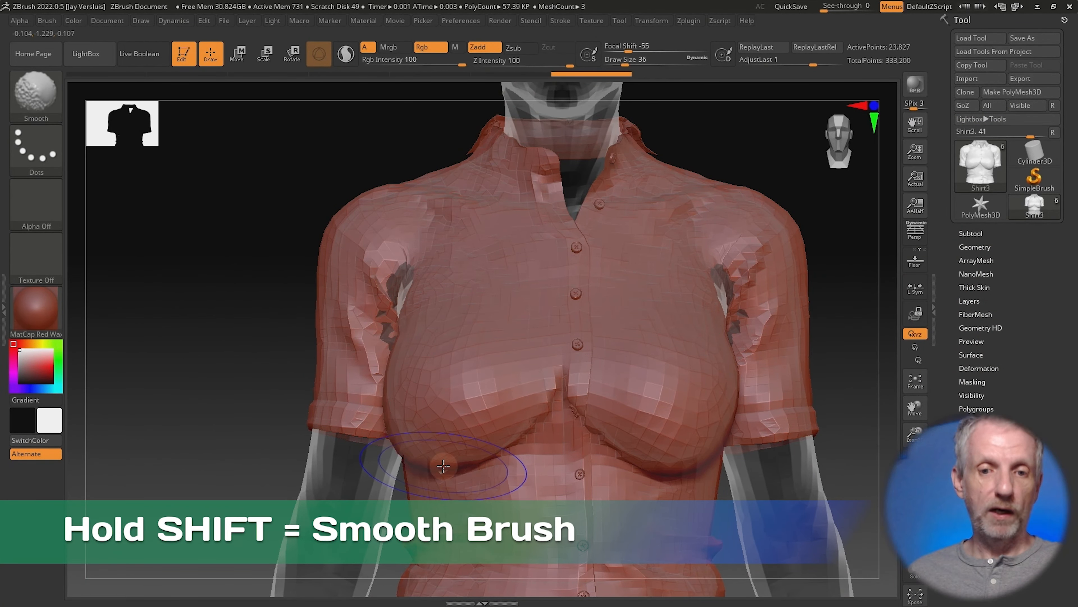
left_click_drag(444, 467, 469, 461, "shift")
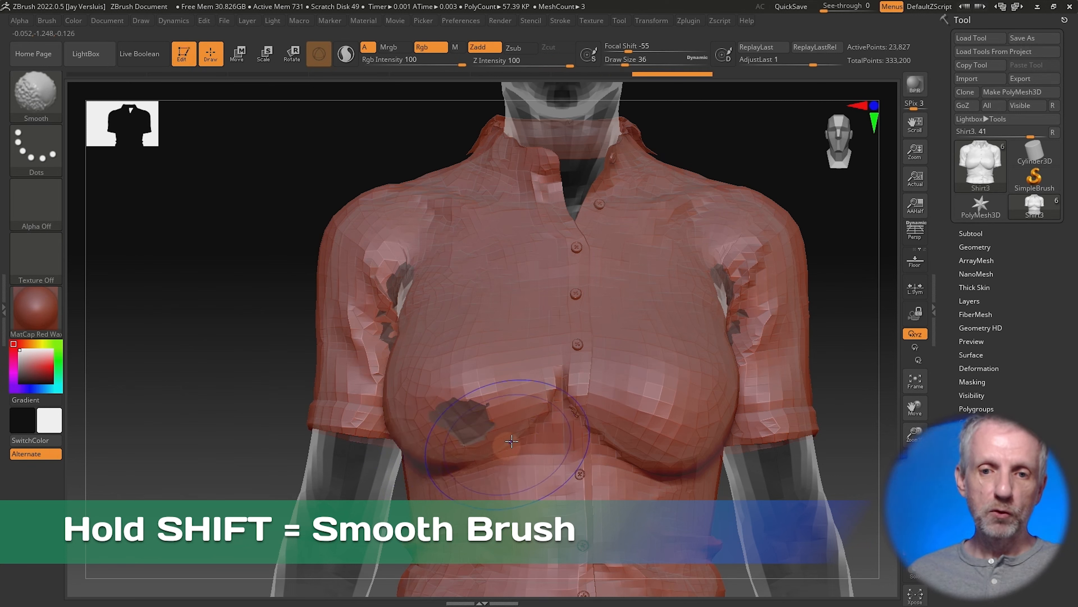
mouse_move(545, 421)
left_mouse_down("shift")
mouse_move(552, 407)
mouse_move(556, 422)
mouse_move(636, 460)
mouse_move(684, 466)
left_mouse_up("shift")
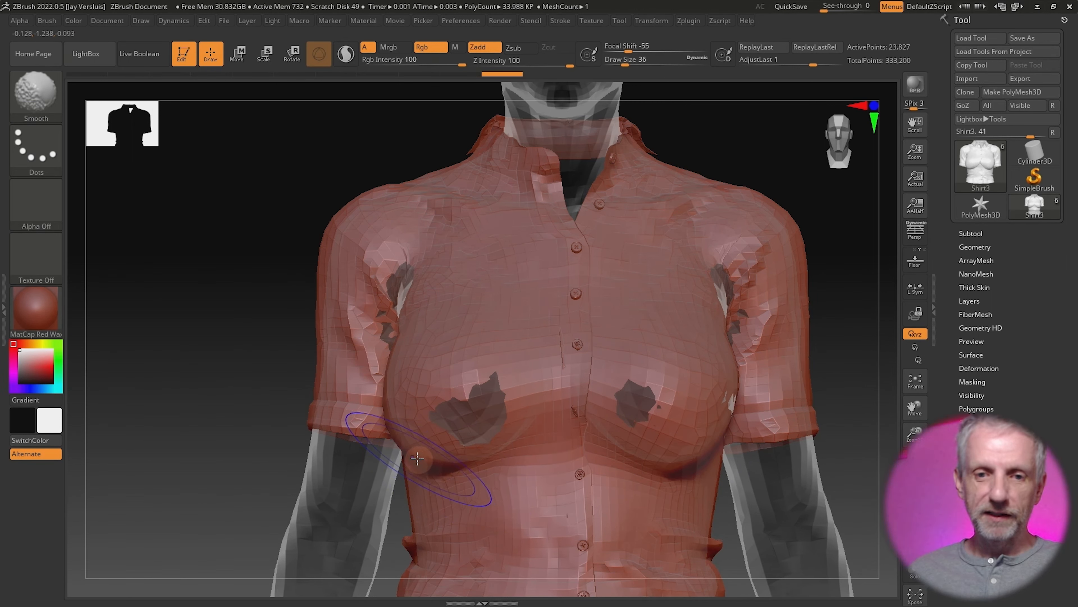
left_click_drag(408, 452, 446, 472, "shift")
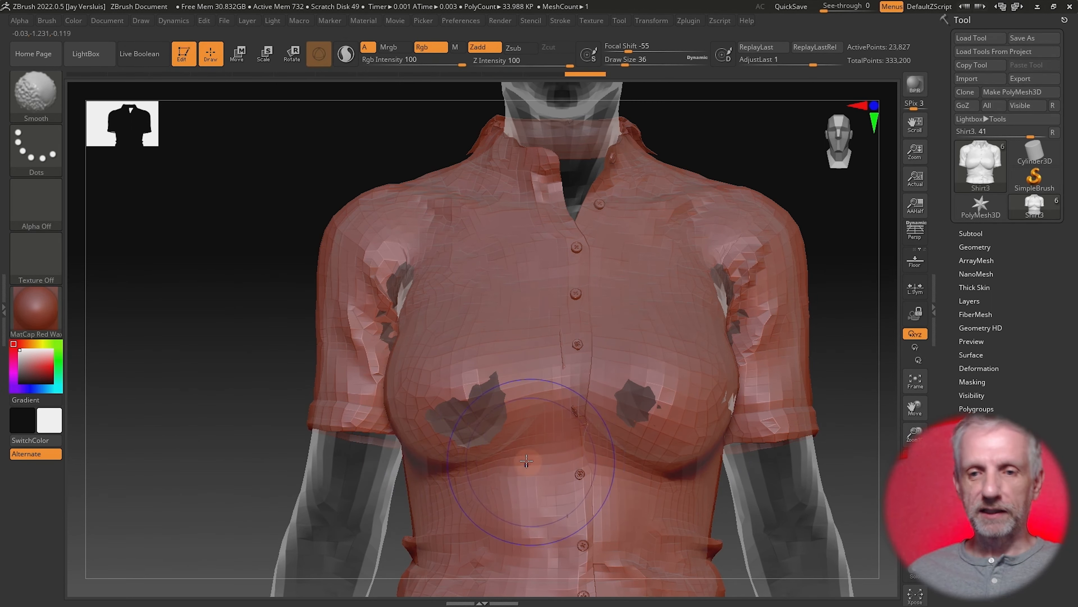
mouse_move(693, 458)
left_mouse_down("shift")
mouse_move(700, 382)
mouse_move(688, 424)
left_mouse_up("shift")
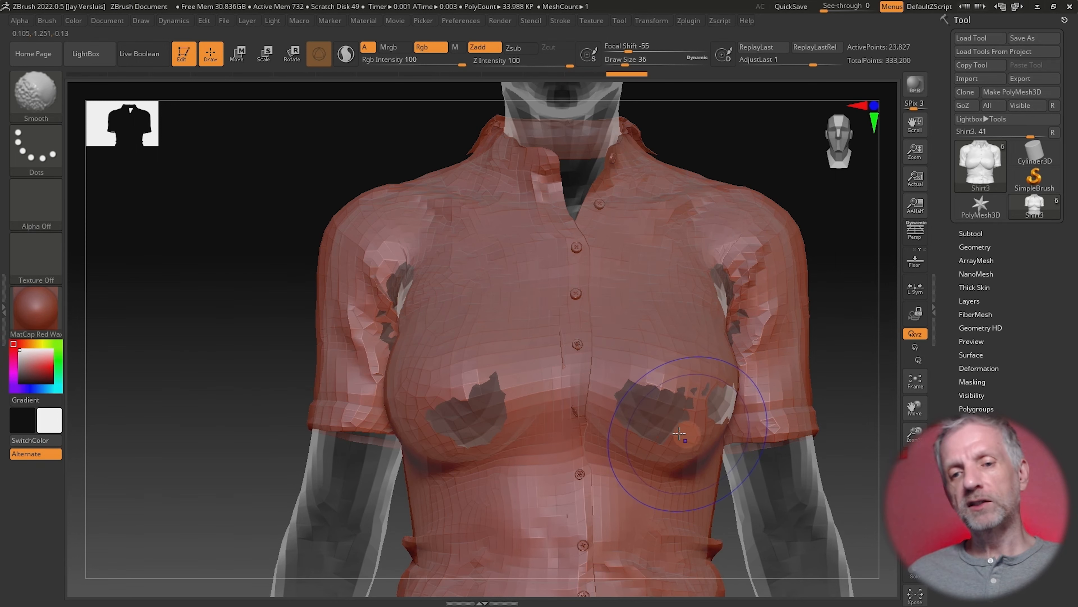
mouse_move(406, 444)
left_mouse_down("shift")
mouse_move(470, 437)
mouse_move(428, 453)
left_mouse_up("shift")
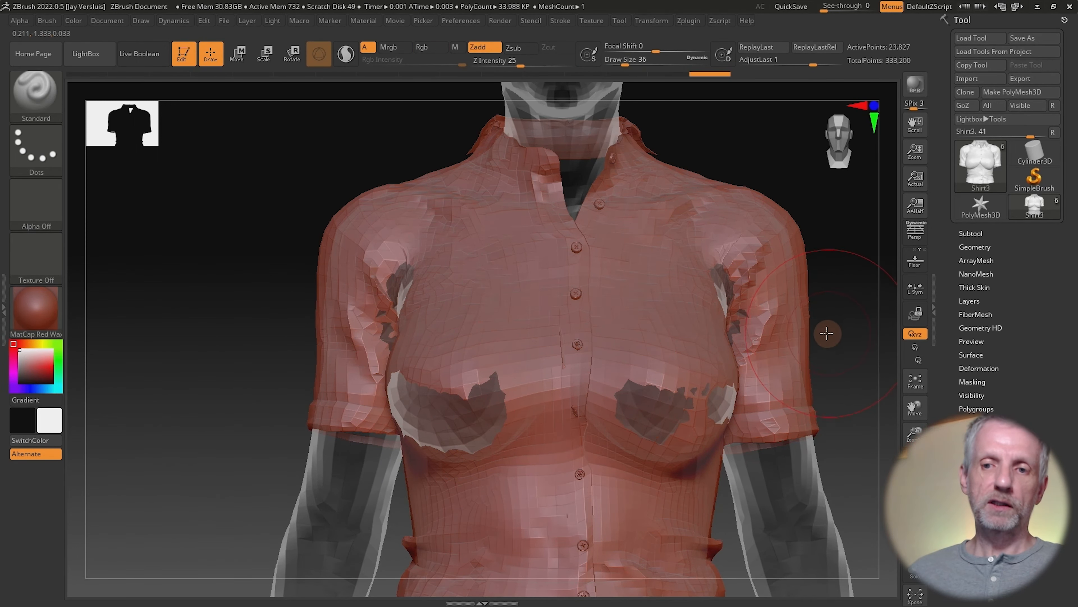
Step: Build the shirt out over the body patches poking through on both sides of the bust with the Standard brush
mouse_move(826, 332)
left_mouse_down()
mouse_move(761, 356)
mouse_move(770, 345)
left_mouse_up()
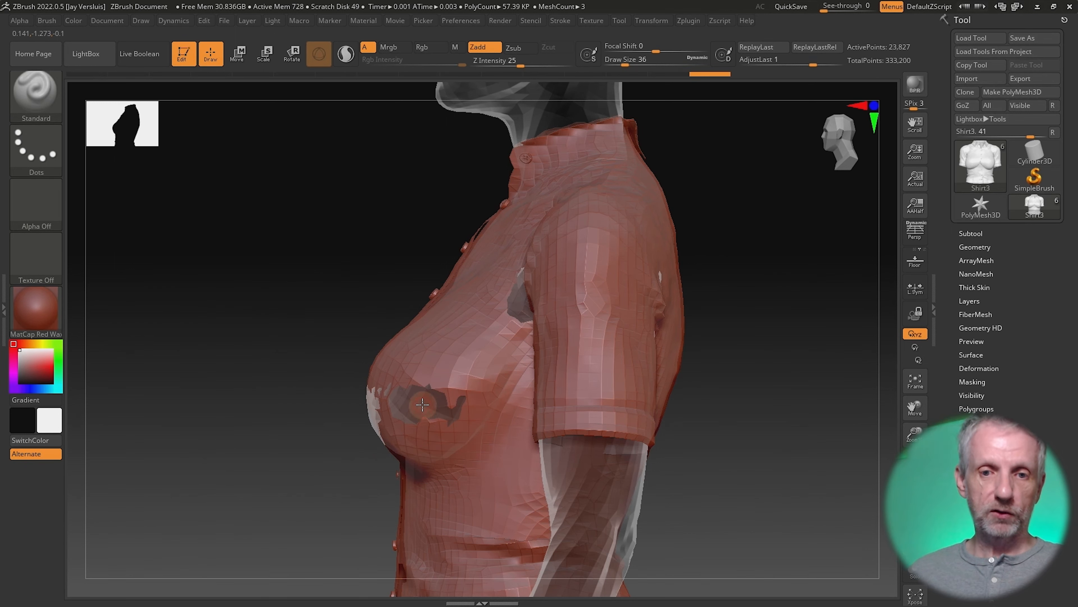
left_click_drag(422, 404, 346, 418, "shift")
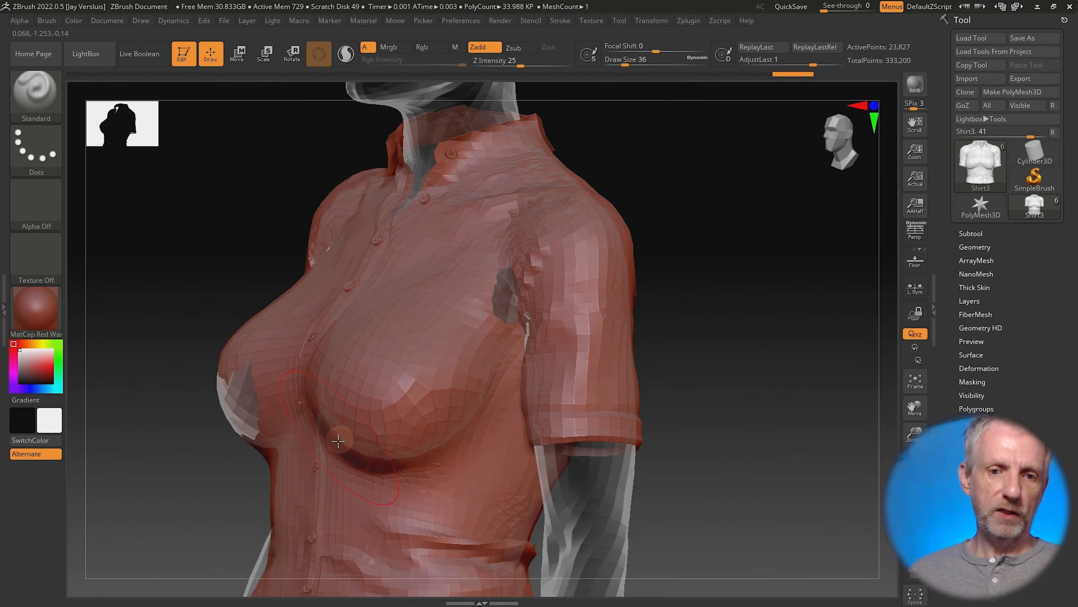
left_click_drag(173, 472, 310, 468)
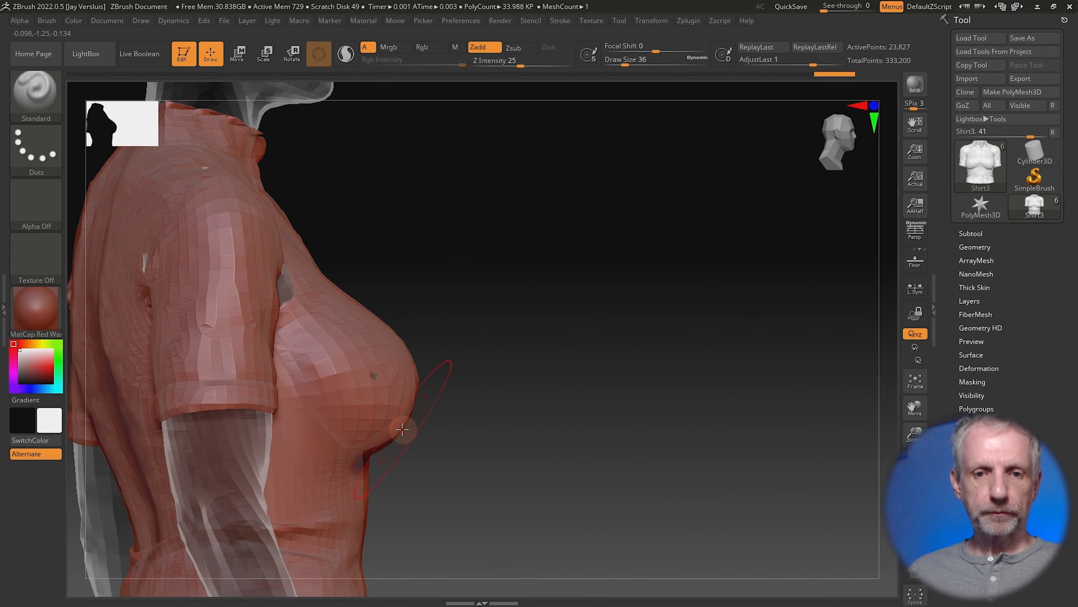
left_click_drag(467, 478, 417, 468)
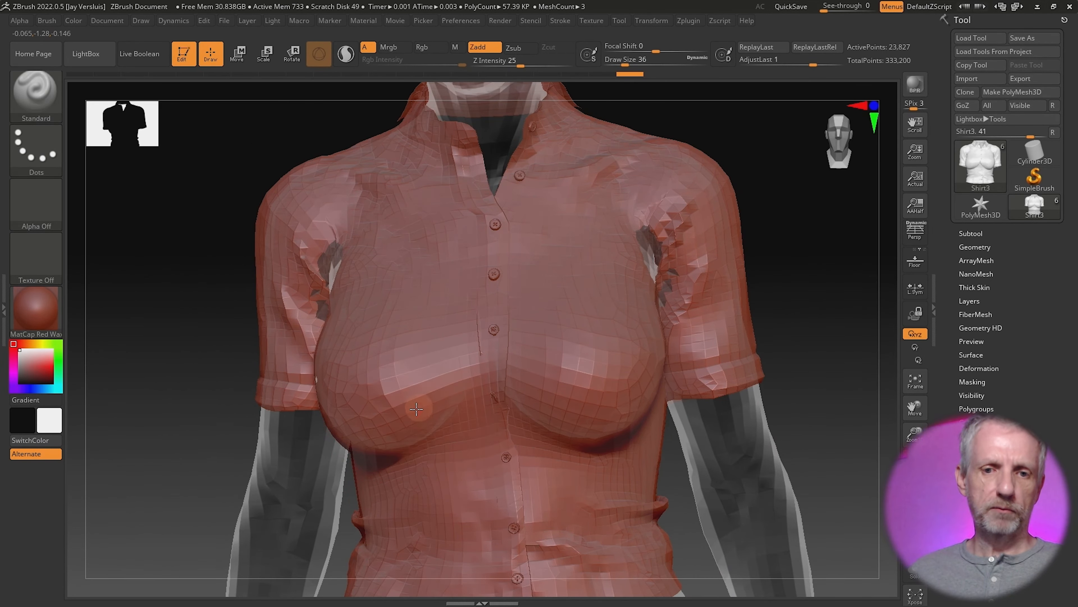
Step: Reshape the shirt's contour beneath both sides of the bust with the Move brush and smooth the fabric there
left_click_drag(827, 358, 766, 378)
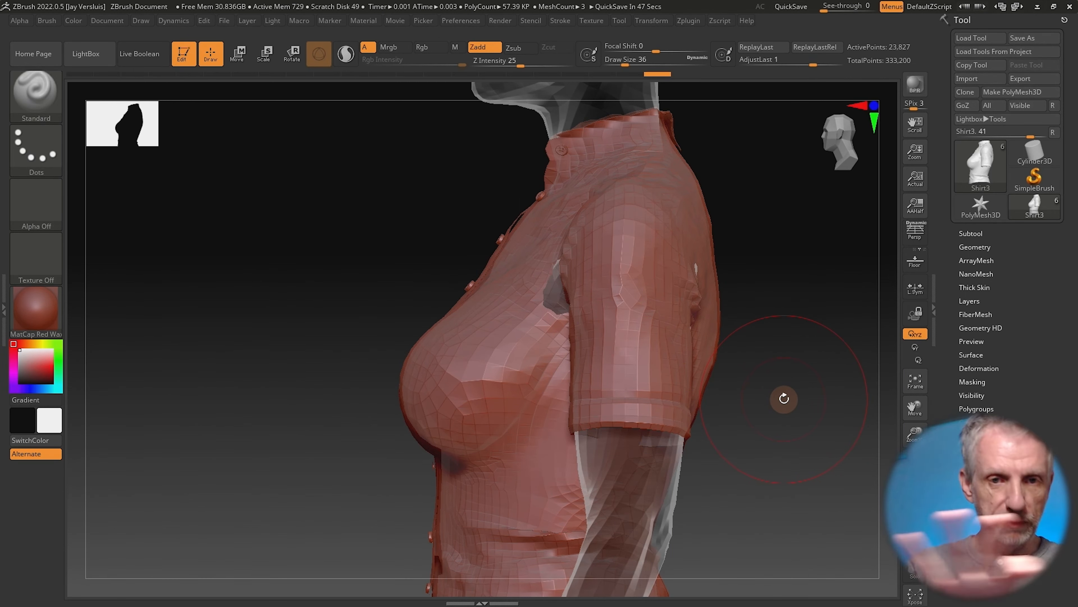
key("b")
key("m")
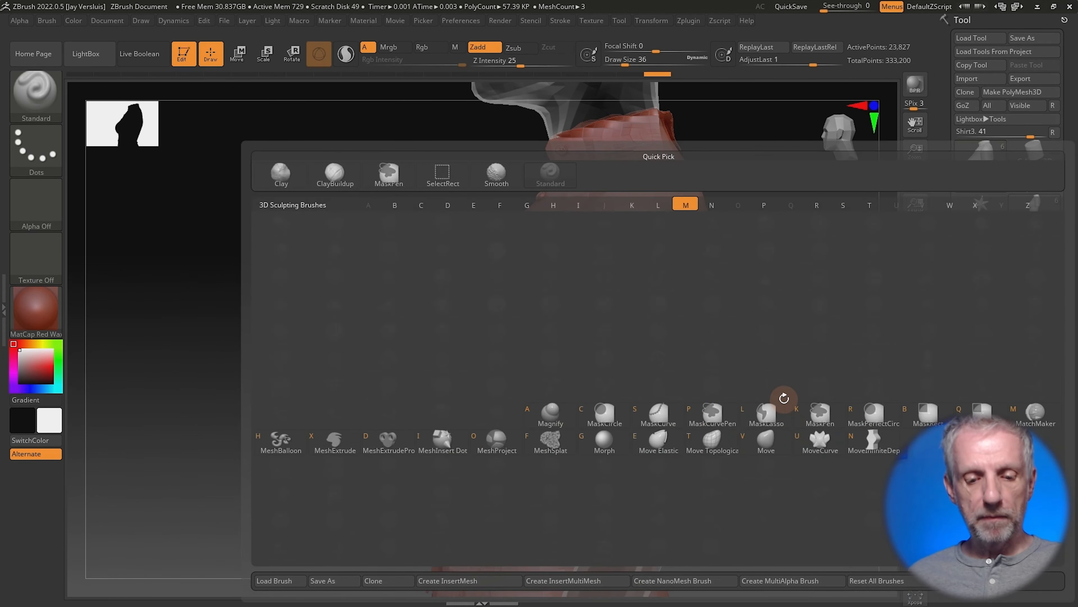
key("v")
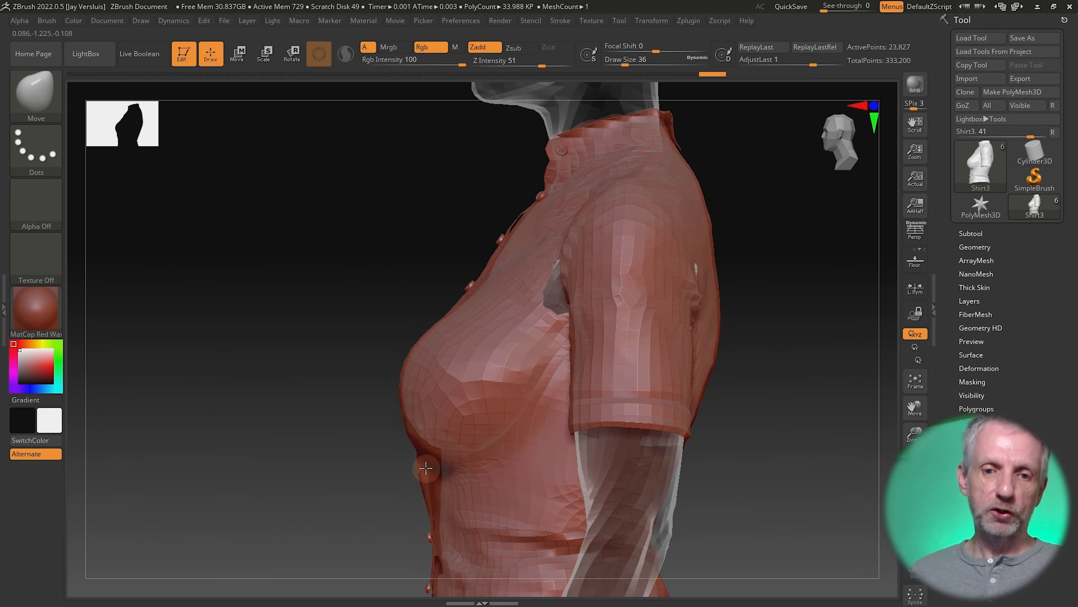
left_click_drag(391, 455, 445, 460)
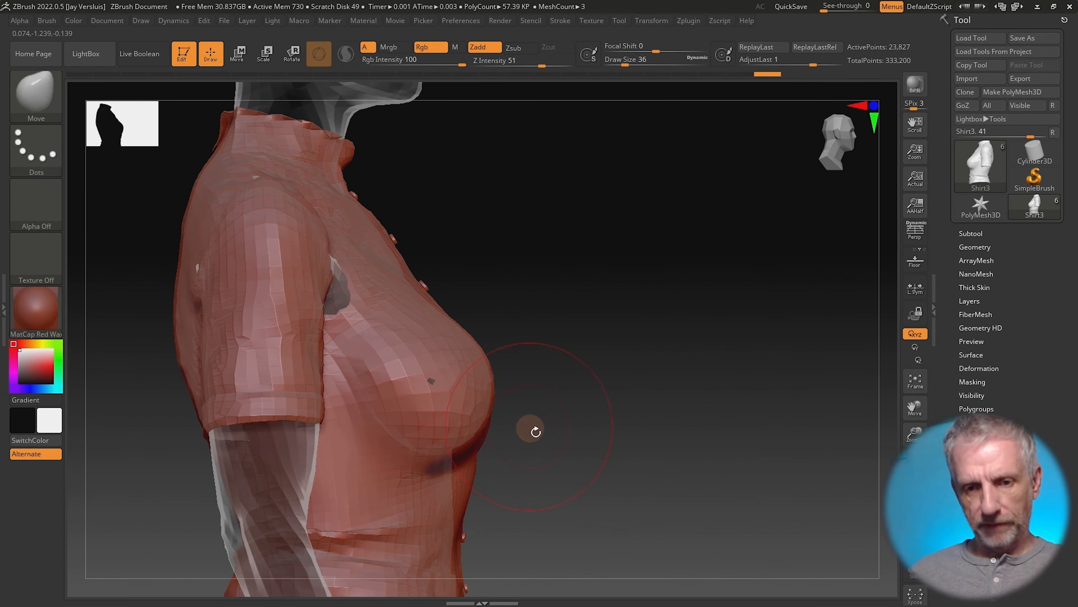
left_click_drag(606, 449, 424, 438)
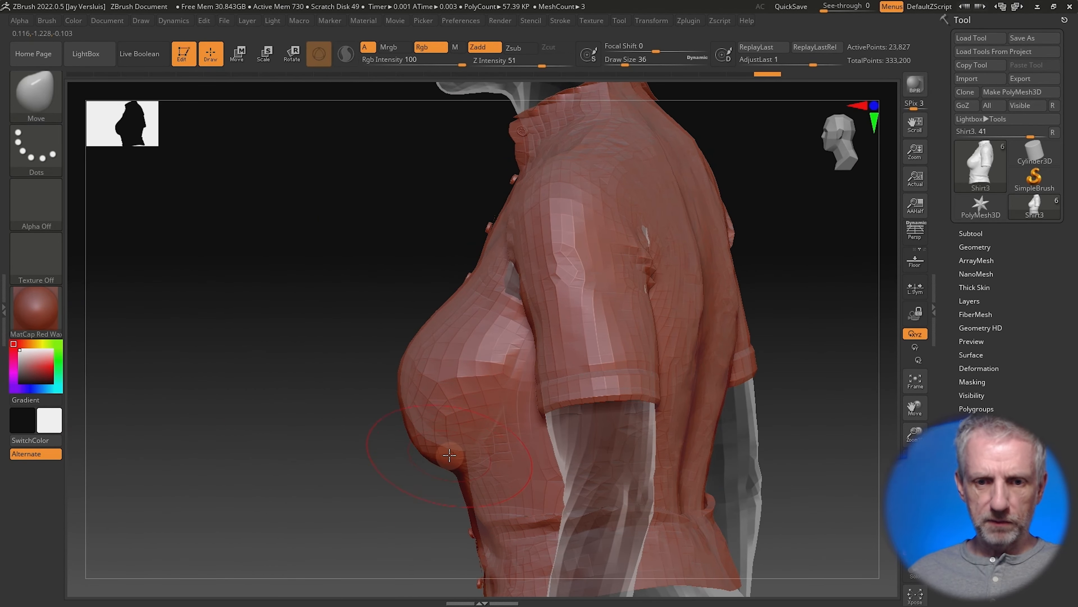
mouse_move(446, 479)
left_mouse_down()
mouse_move(505, 454)
mouse_move(453, 466)
mouse_move(433, 446)
mouse_move(483, 451)
left_mouse_up()
mouse_move(197, 480)
left_mouse_down("shift")
mouse_move(203, 455)
mouse_move(225, 456)
mouse_move(190, 440)
mouse_move(182, 403)
left_mouse_up("shift")
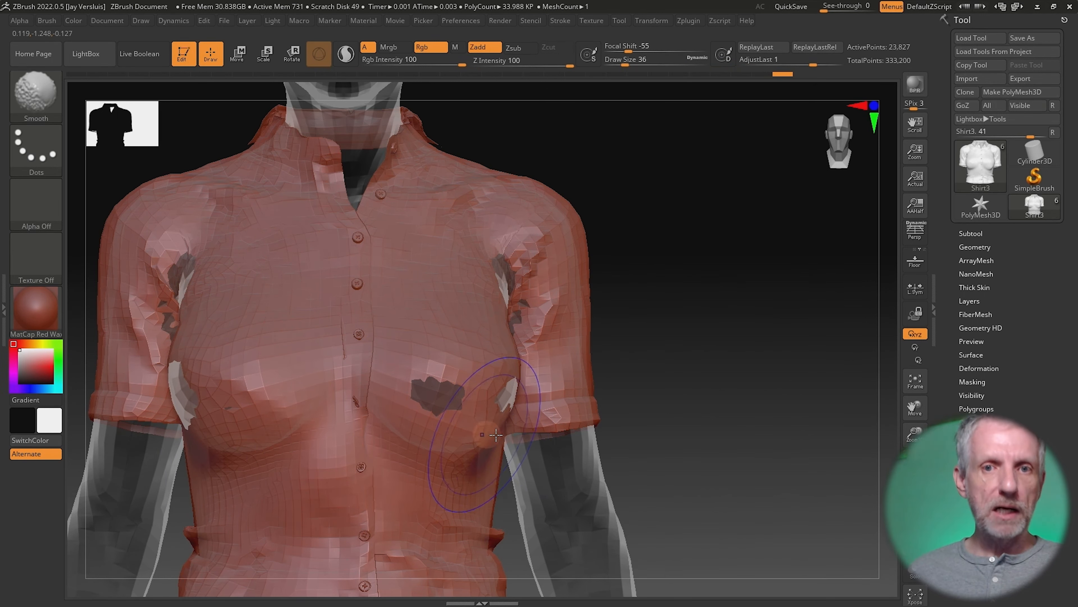
Step: Raise the shirt over the exposed patch on one side of the bust with the Standard brush
mouse_move(634, 394)
left_mouse_down()
mouse_move(679, 397)
mouse_move(631, 397)
left_mouse_up()
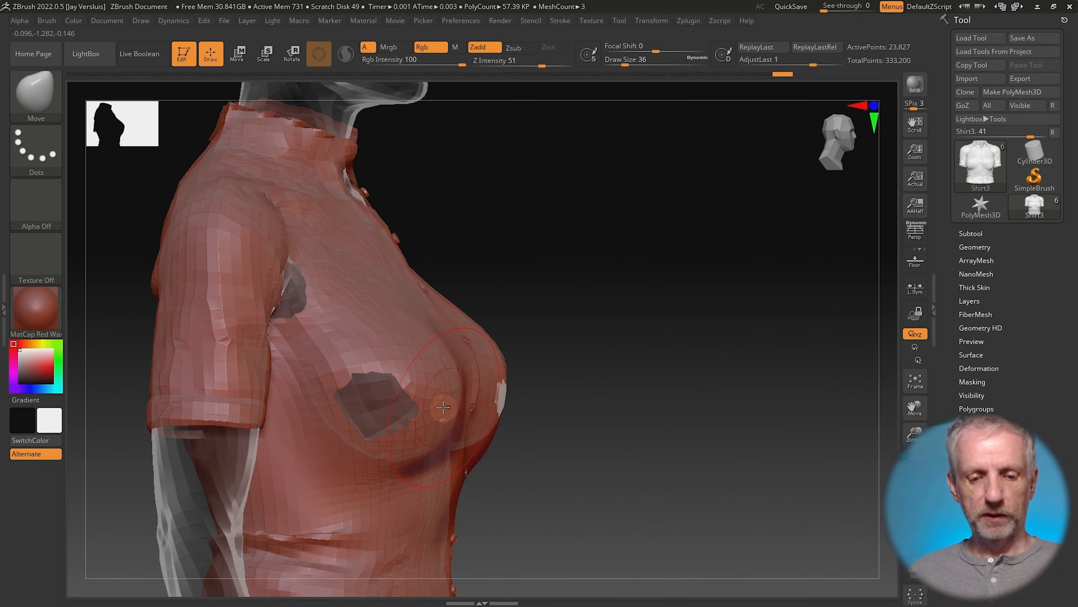
key("b")
key("s")
key("t")
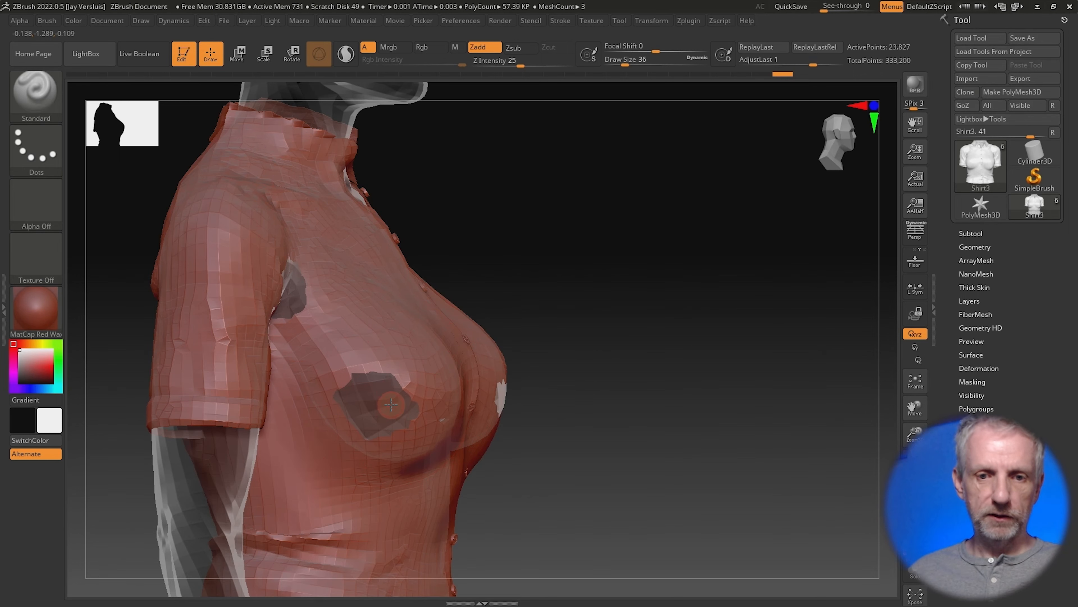
mouse_move(369, 414)
left_mouse_down()
mouse_move(409, 395)
mouse_move(363, 410)
left_mouse_up()
mouse_move(611, 438)
left_mouse_down()
mouse_move(536, 443)
mouse_move(573, 357)
mouse_move(572, 385)
left_mouse_up()
Step: Undo and redo a Standard brush stroke at the opposite side of the bust and cover the exposed patches there
right_click_drag(503, 407, 565, 395)
key("ctrl+z")
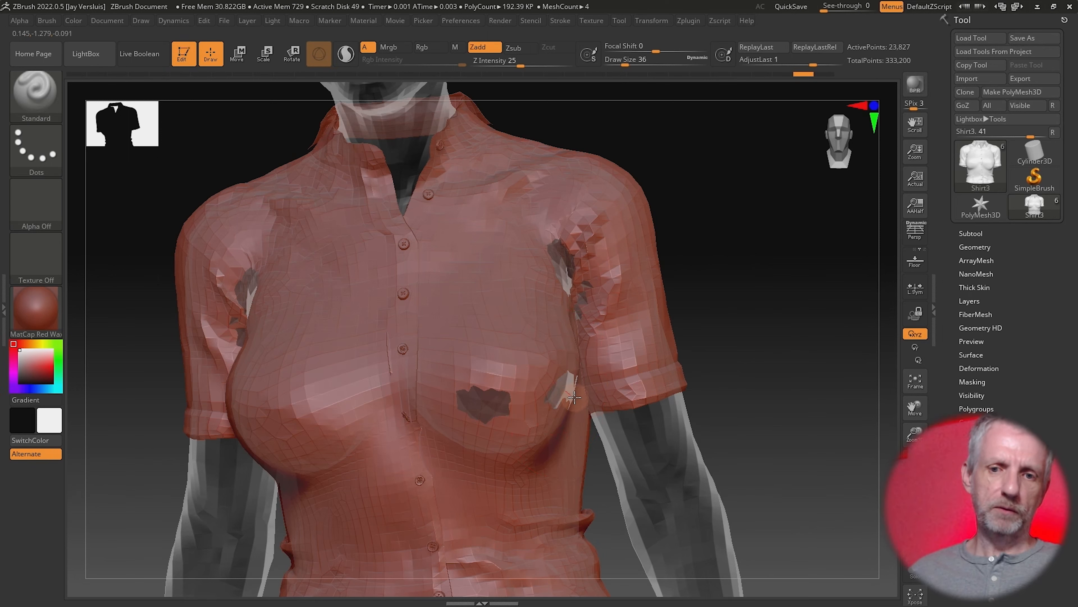
key("ctrl+shift+z")
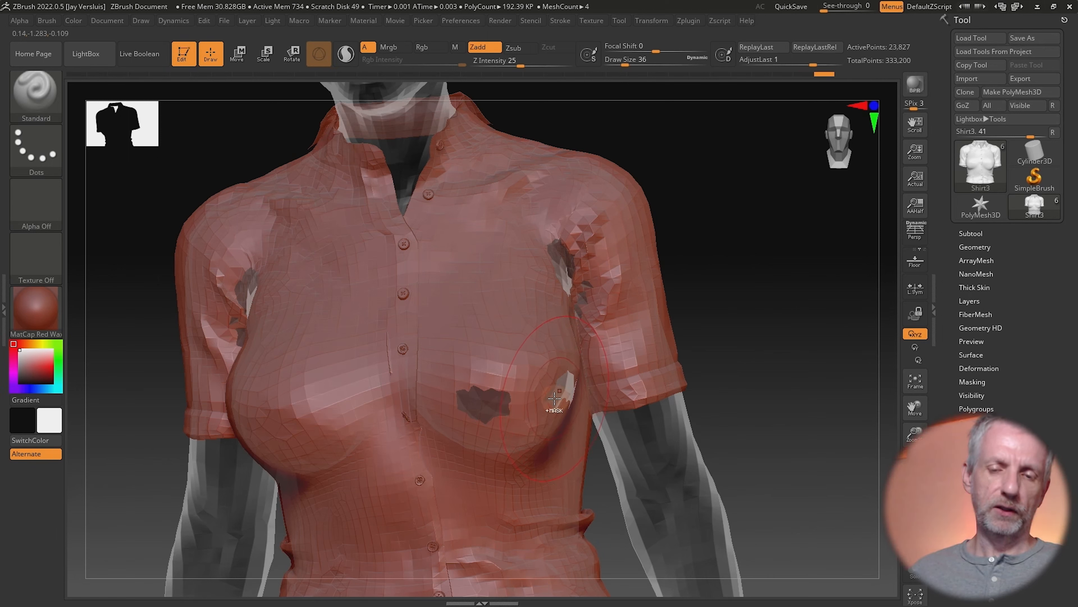
mouse_move(554, 397)
right_mouse_down()
mouse_move(608, 395)
mouse_move(668, 366)
right_mouse_up()
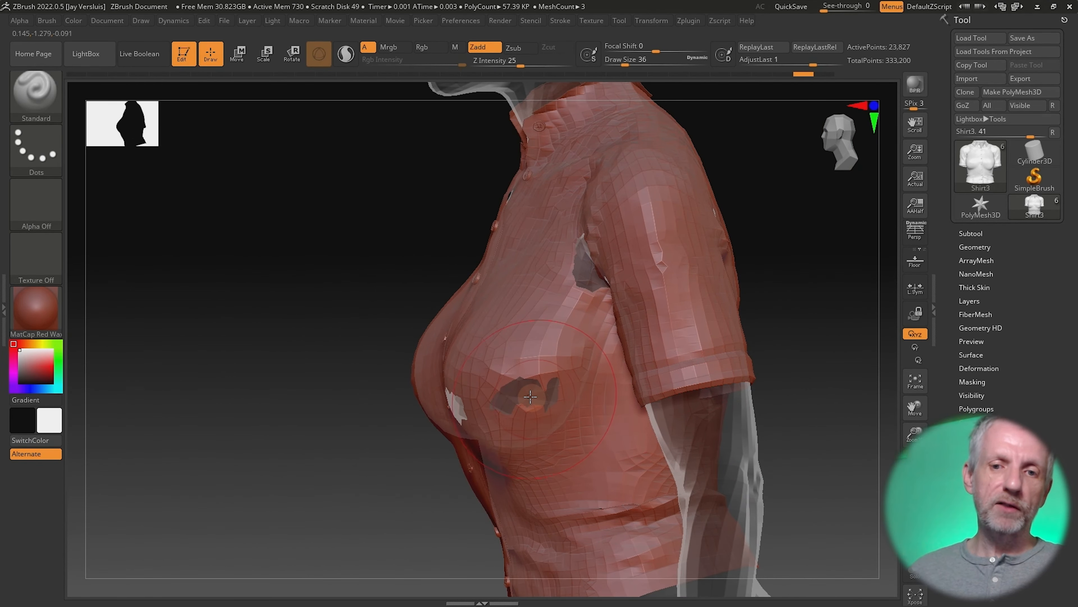
mouse_move(480, 434)
right_mouse_down()
mouse_move(504, 416)
mouse_move(552, 421)
mouse_move(528, 444)
mouse_move(532, 431)
right_mouse_up()
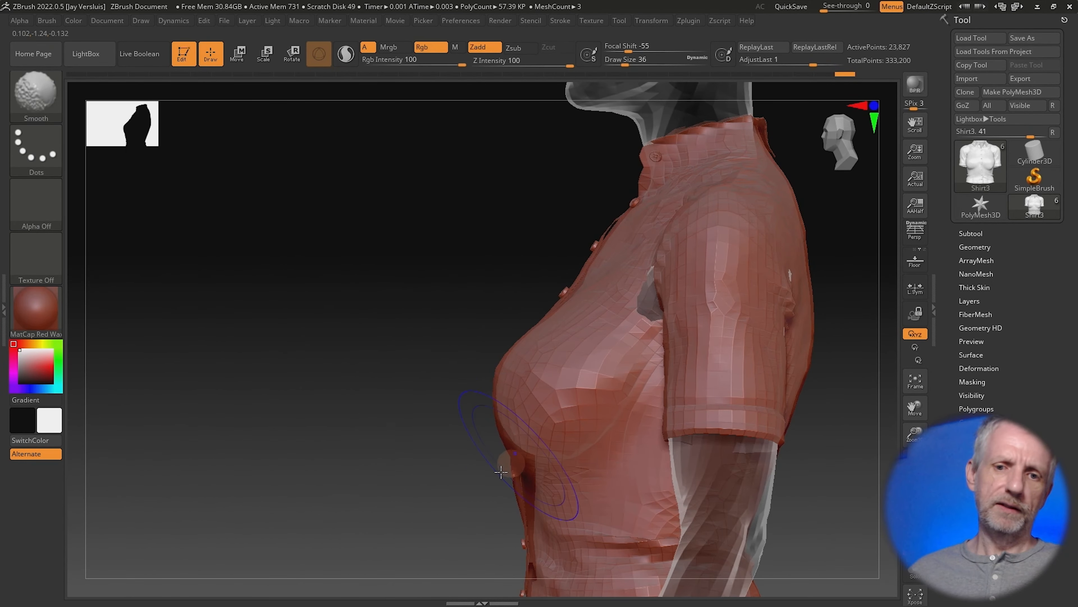
Step: Smooth the repaired fabric around and beneath the bust, checking it from the side and the front
right_click_drag(431, 448, 385, 410, "alt")
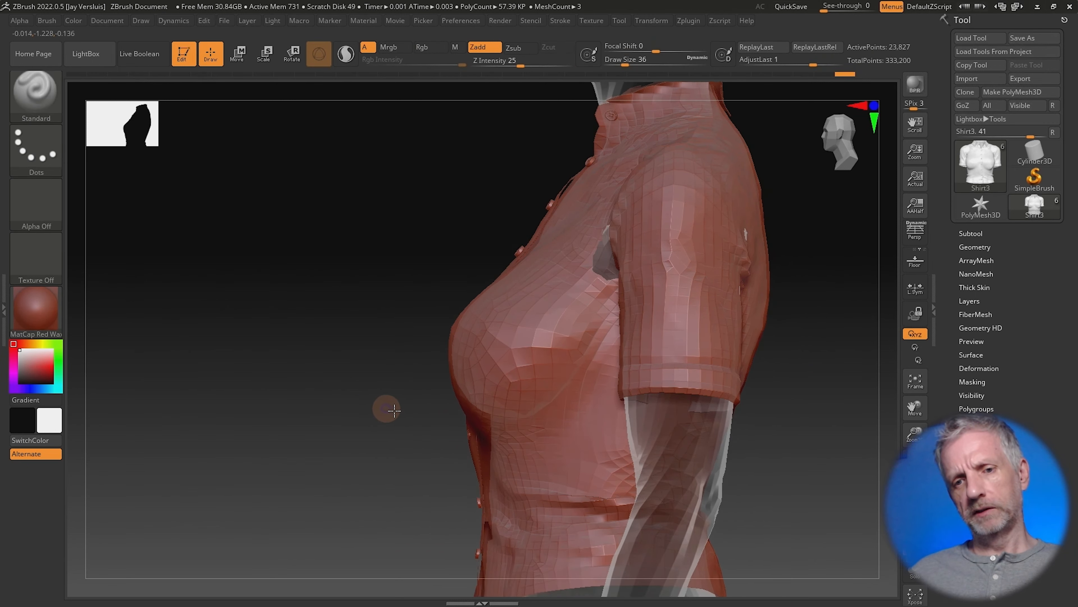
key("shift")
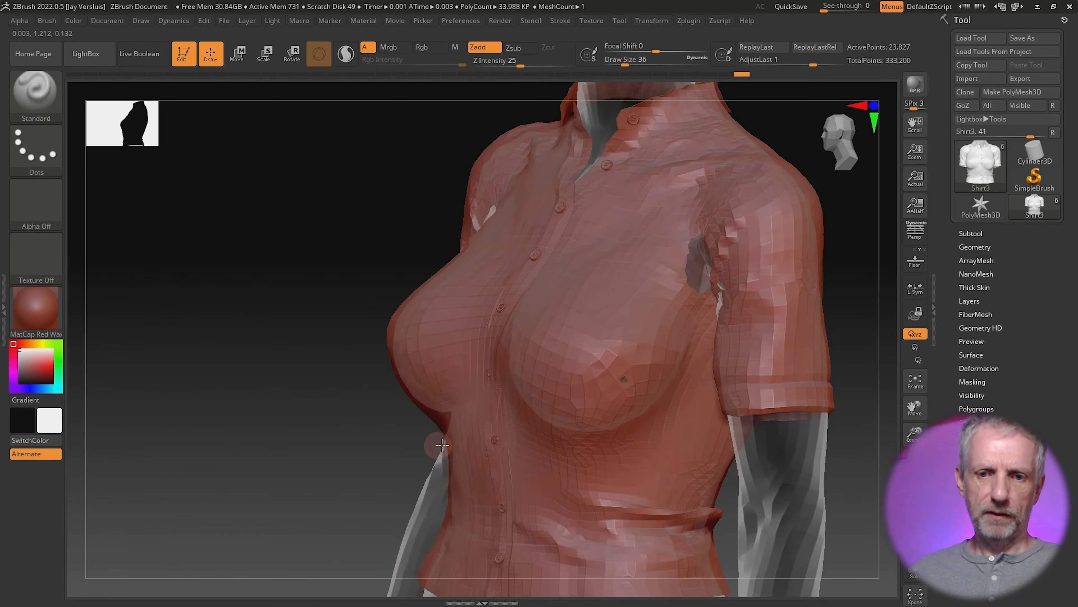
mouse_move(442, 445)
right_mouse_down()
mouse_move(516, 448)
mouse_move(430, 452)
right_mouse_up()
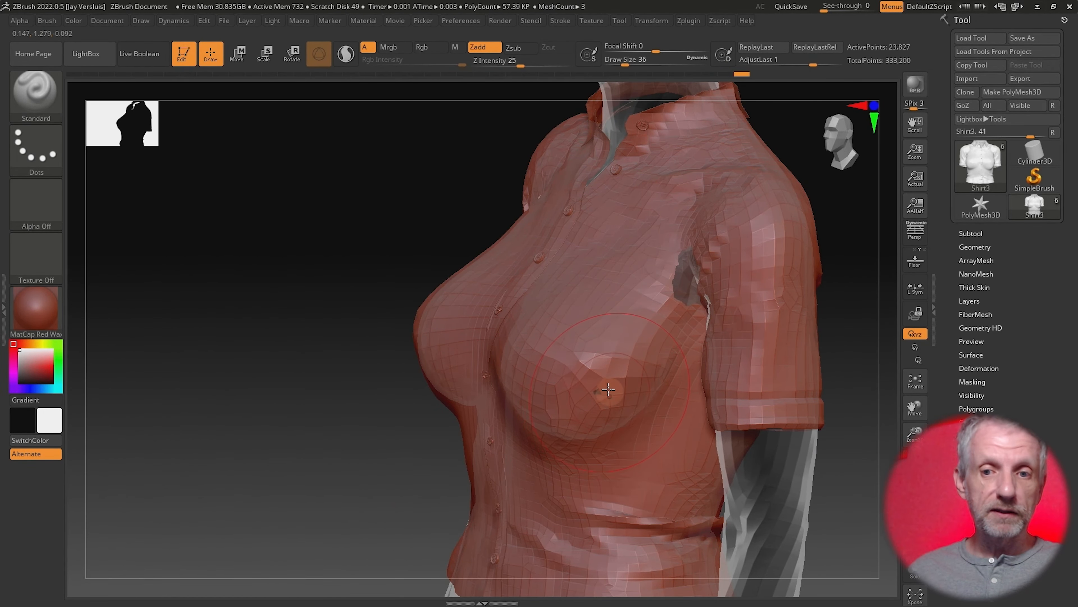
mouse_move(353, 443)
right_mouse_down()
mouse_move(341, 436)
mouse_move(444, 451)
mouse_move(513, 411)
right_mouse_up()
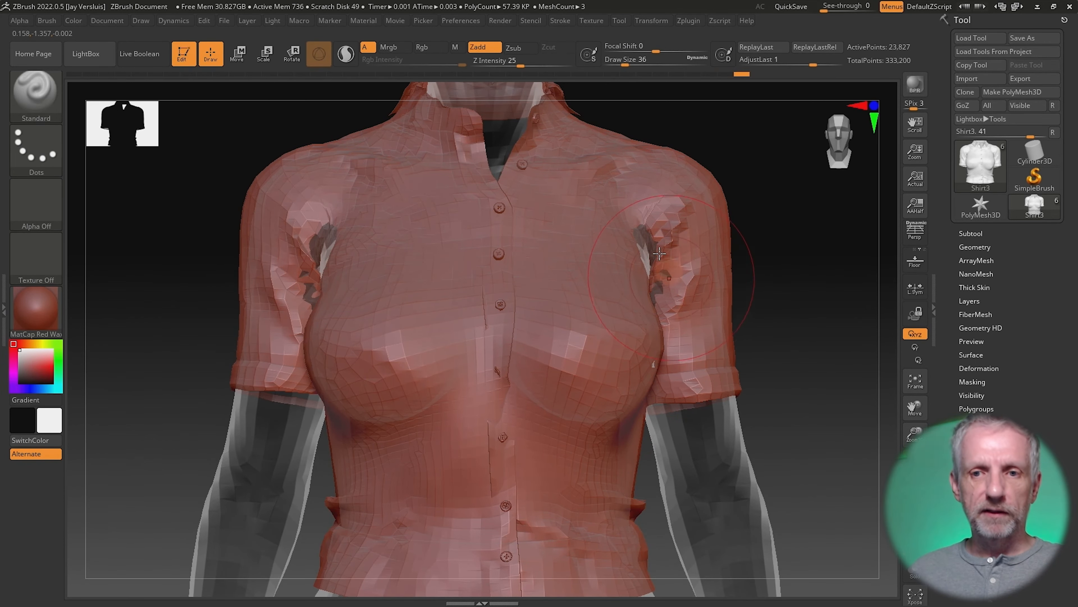
Step: Choose the Inflat brush for the crumpled armpit area of the shirt sleeve
right_click_drag(772, 289, 553, 482, "alt")
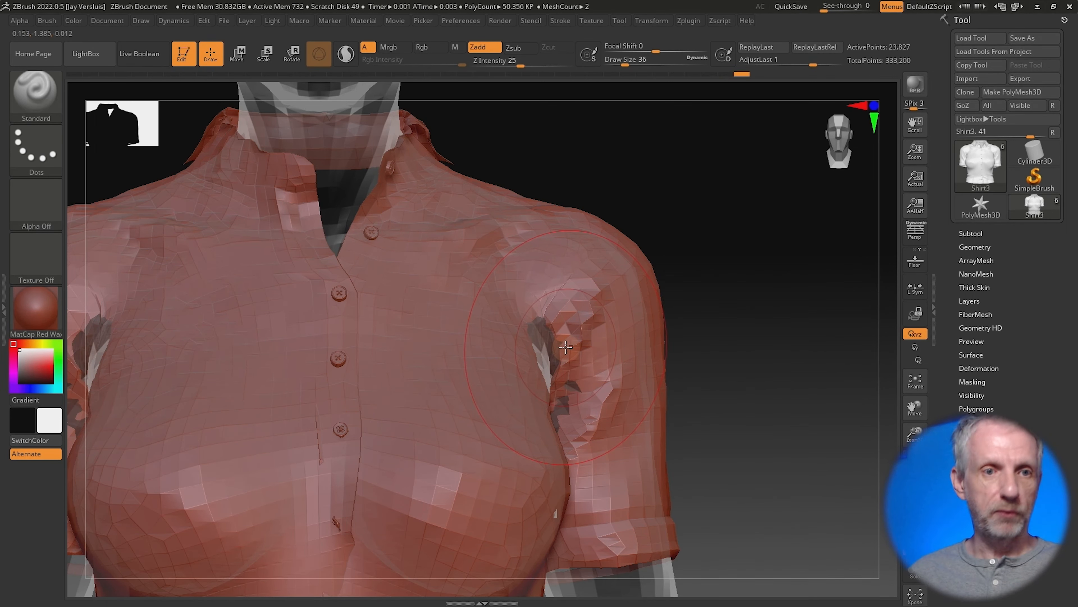
key("b")
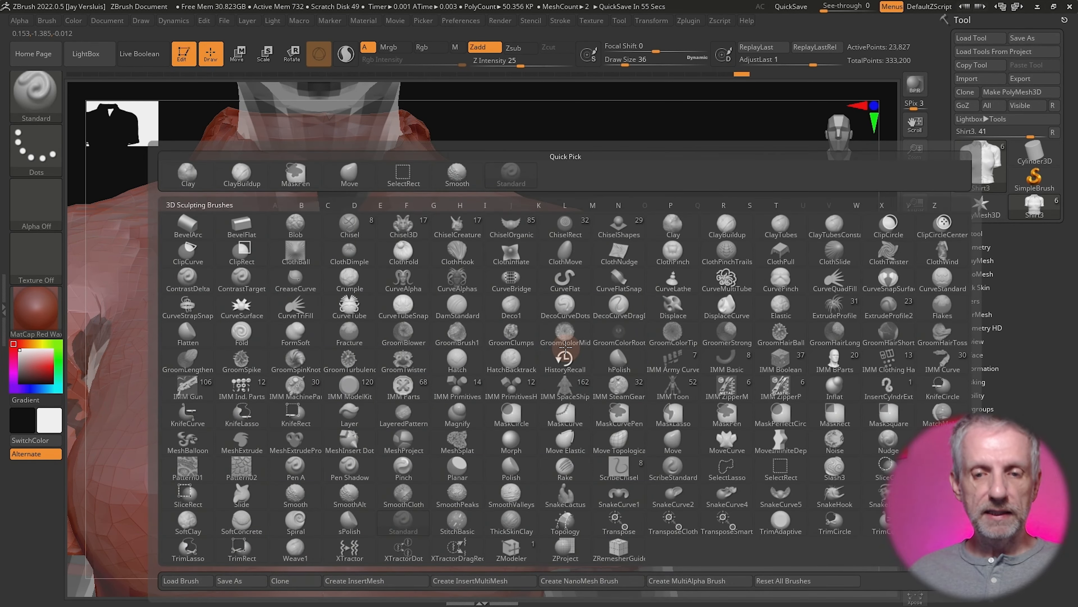
key("i")
key("n")
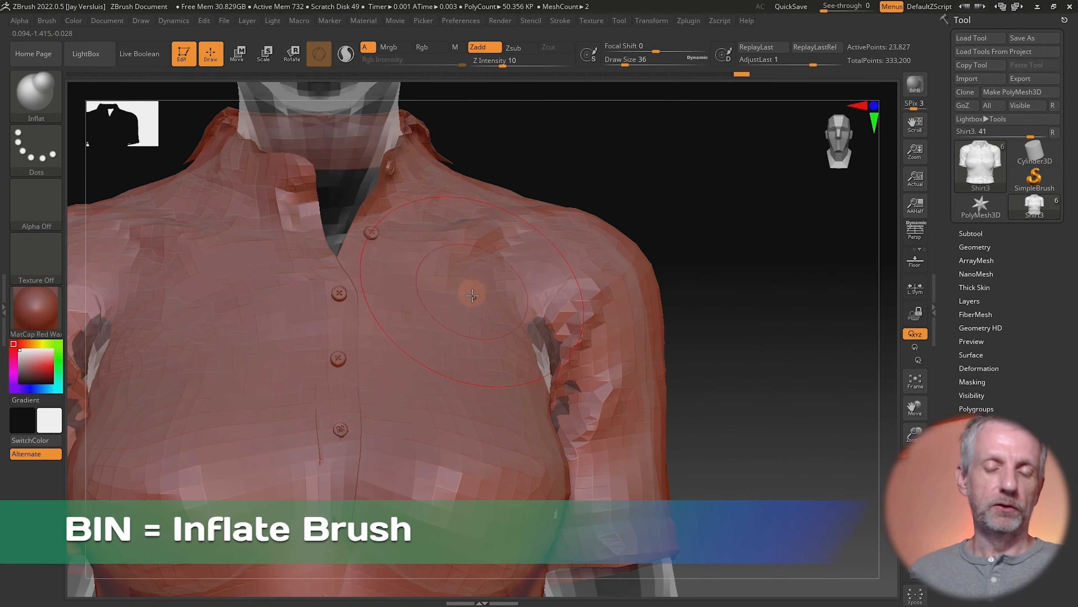
Step: Try an Inflat stroke at draw size 36 on the chest between collar and armpit and undo it
left_click_drag(479, 277, 505, 254)
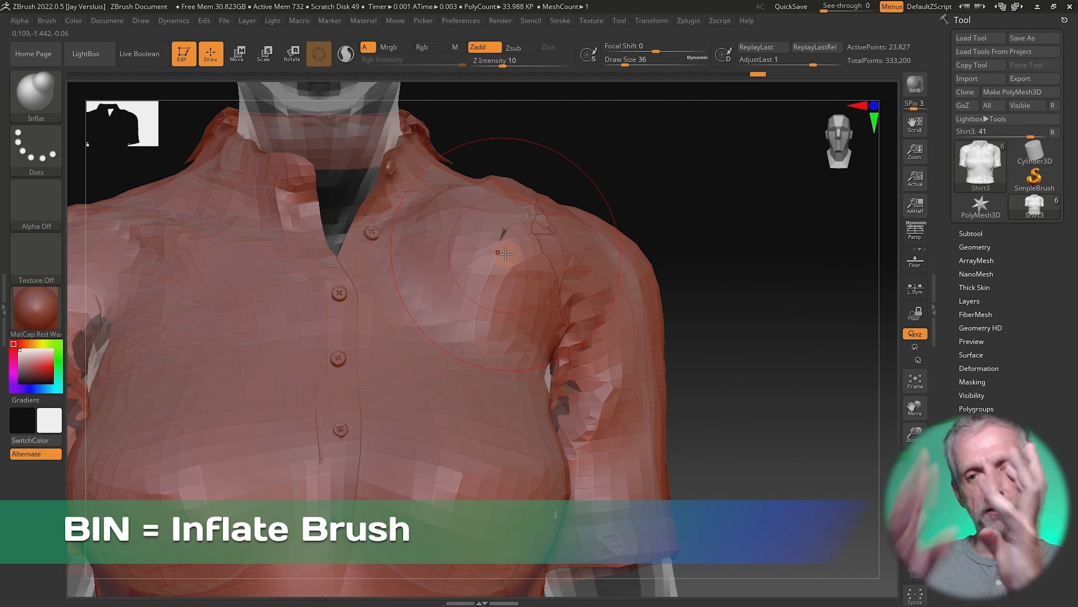
key("ctrl+z")
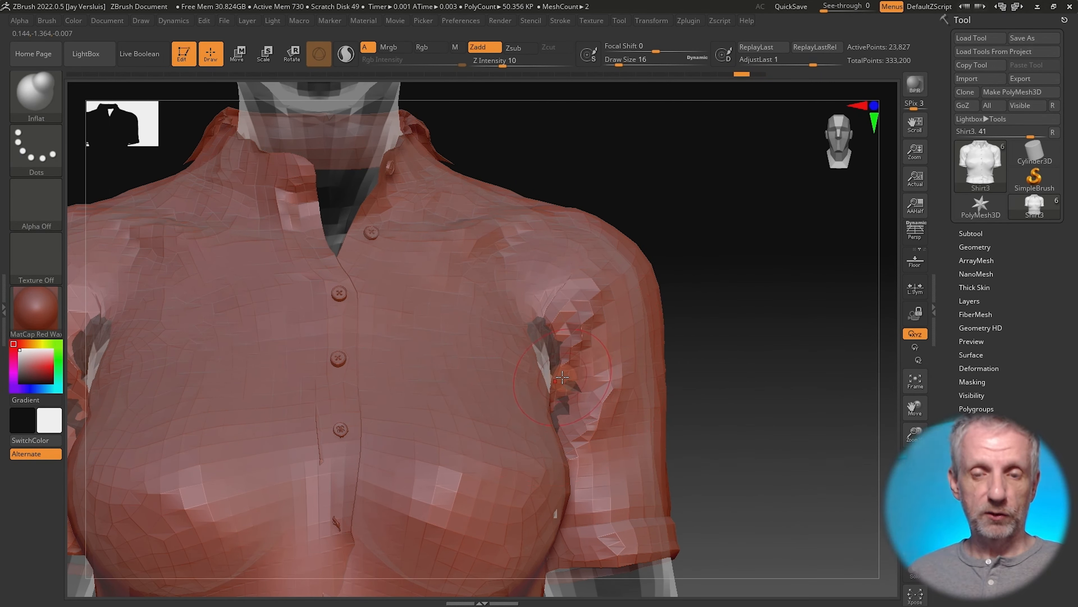
Step: Reduce the Inflat brush's draw size to 12 and inflate the shirt over the exposed gap in the front armpit
key("bracketleft")
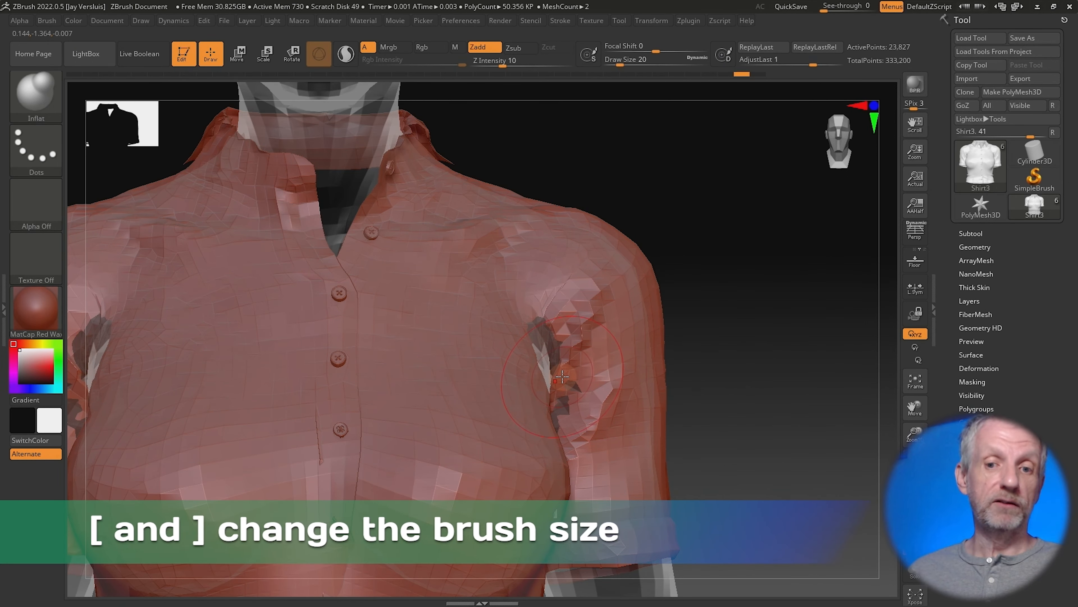
key("bracketright")
key("space")
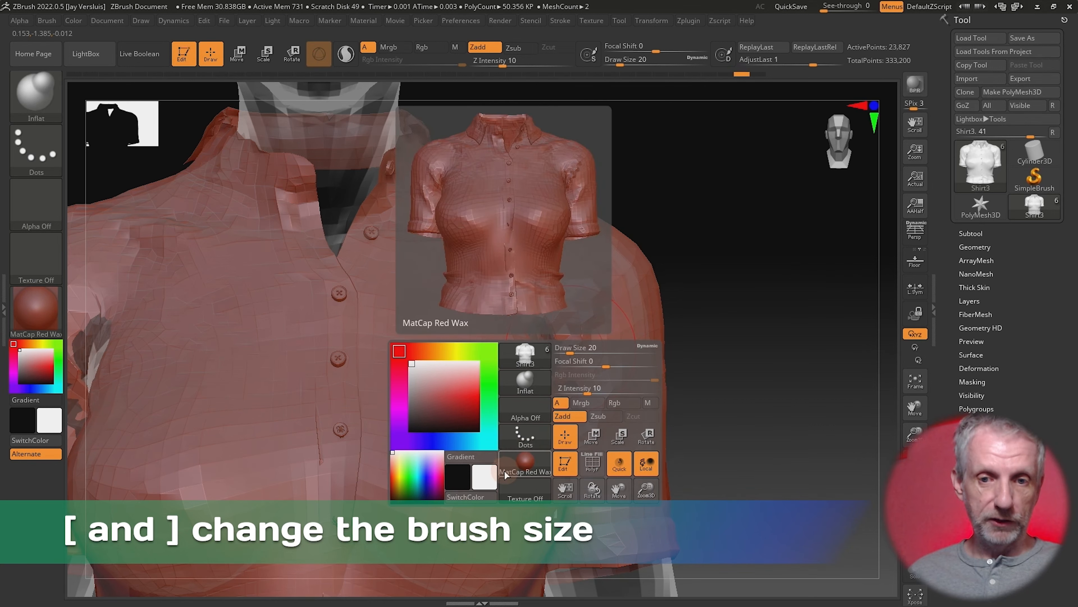
mouse_move(534, 449)
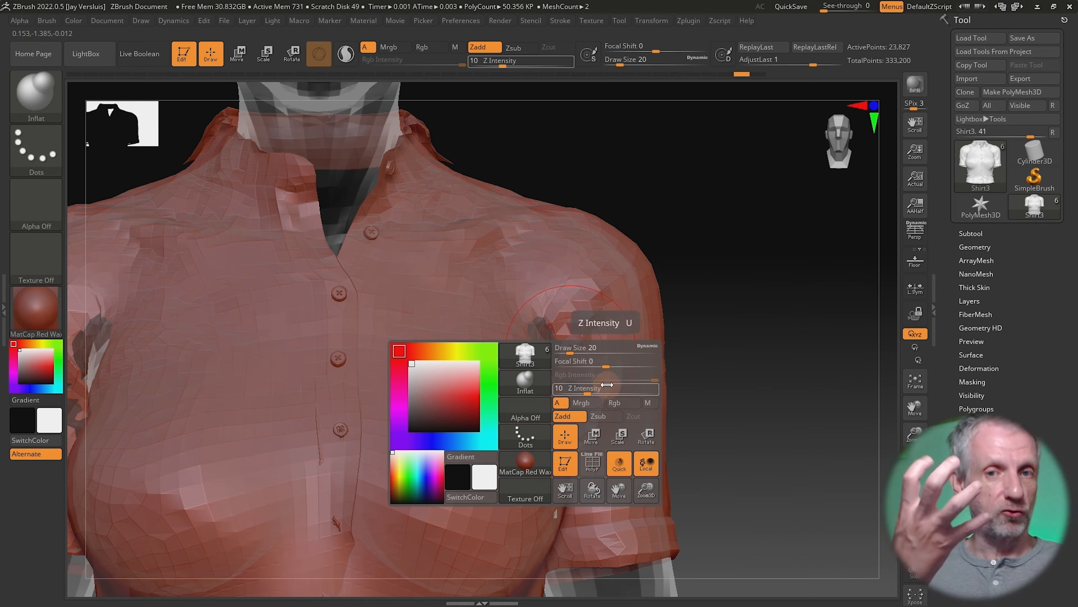
key("space")
key("space")
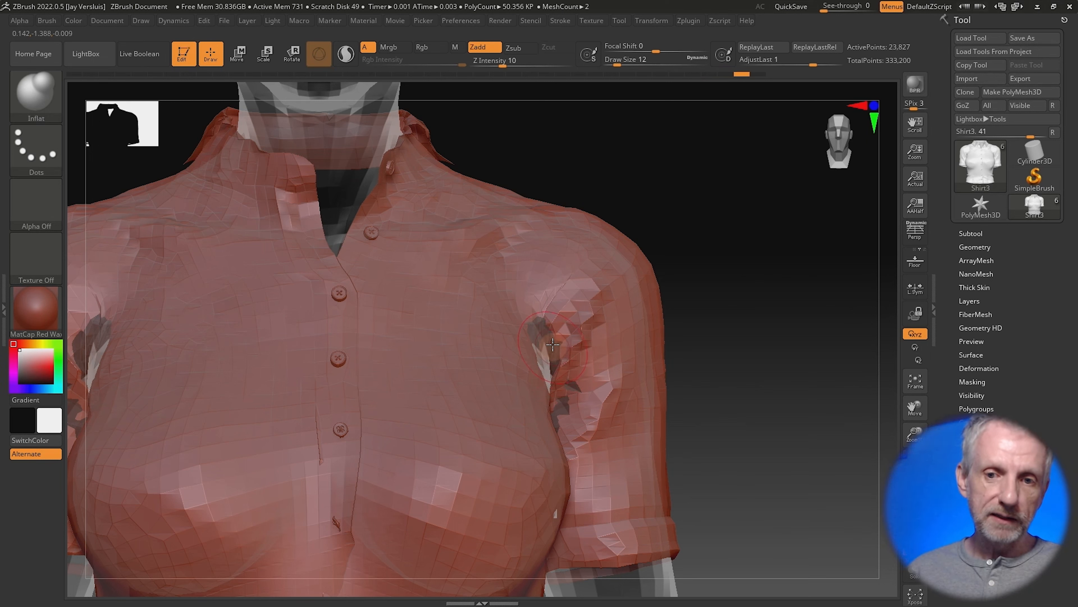
left_click_drag(549, 358, 558, 369)
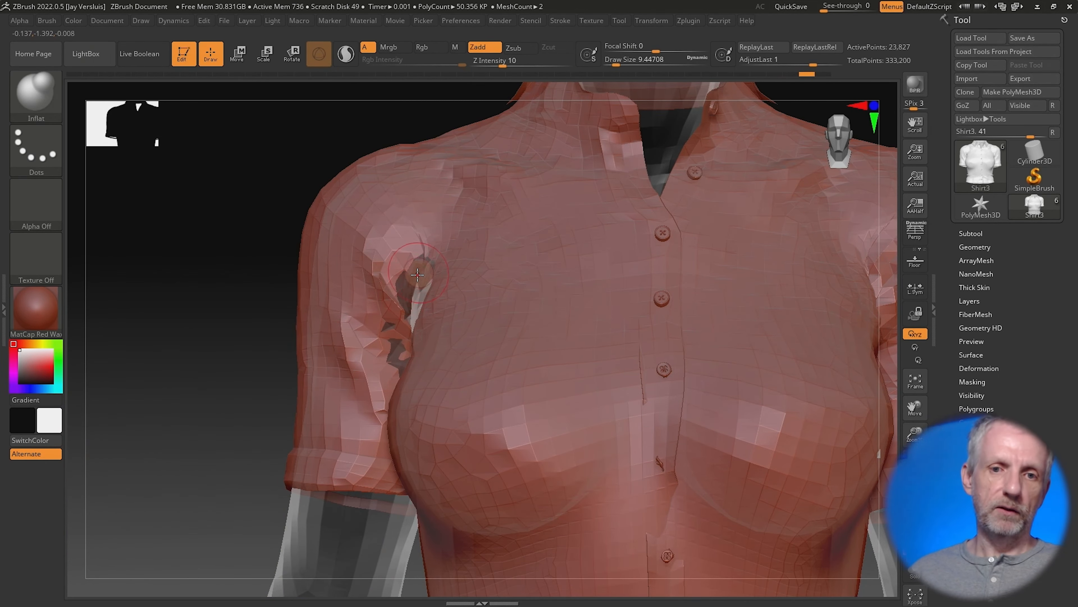
Step: Inflate the fabric over the exposed gaps in the opposite front armpit and along the inner sleeve
left_click_drag(413, 283, 414, 302)
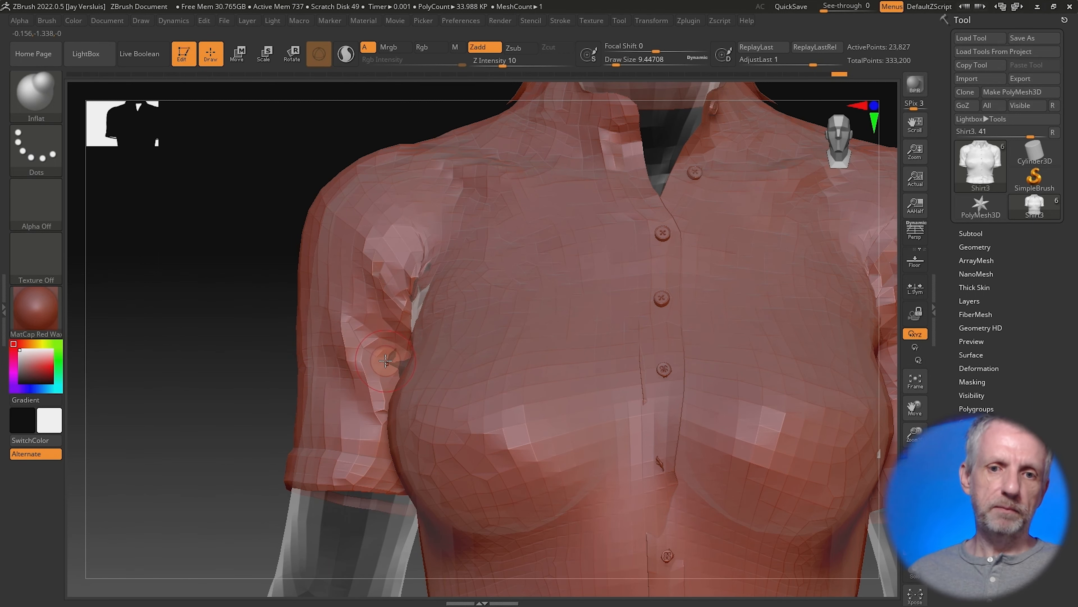
key("ctrl+z")
key("ctrl+z")
key("ctrl+z")
key("ctrl+z")
key("ctrl+z")
key("ctrl+z")
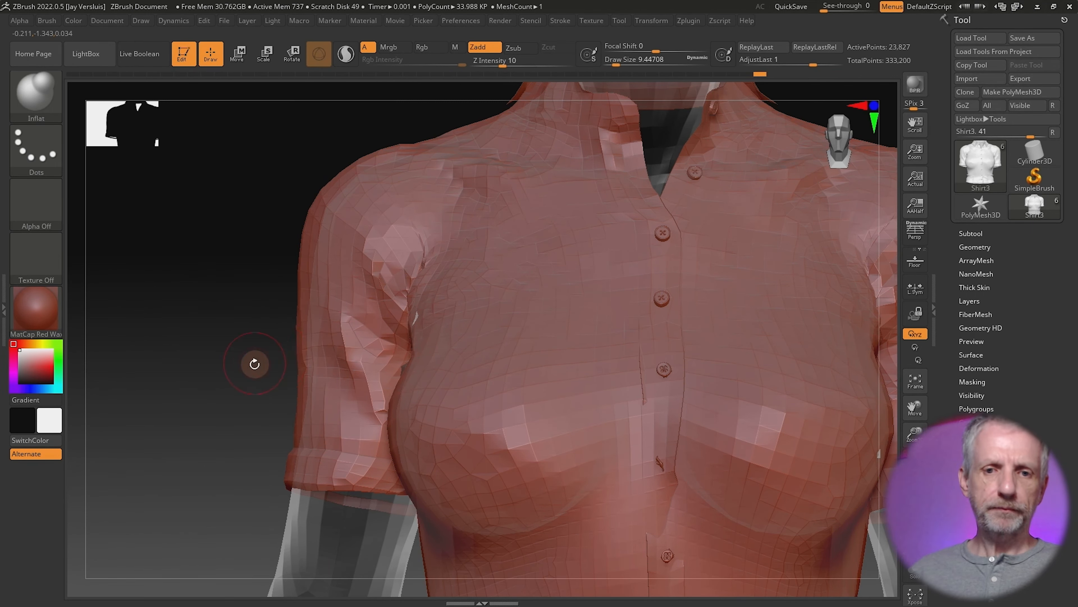
Step: Smooth the crumpled, inflated fabric in that armpit where the sleeve meets the chest
left_click_drag(255, 364, 323, 349)
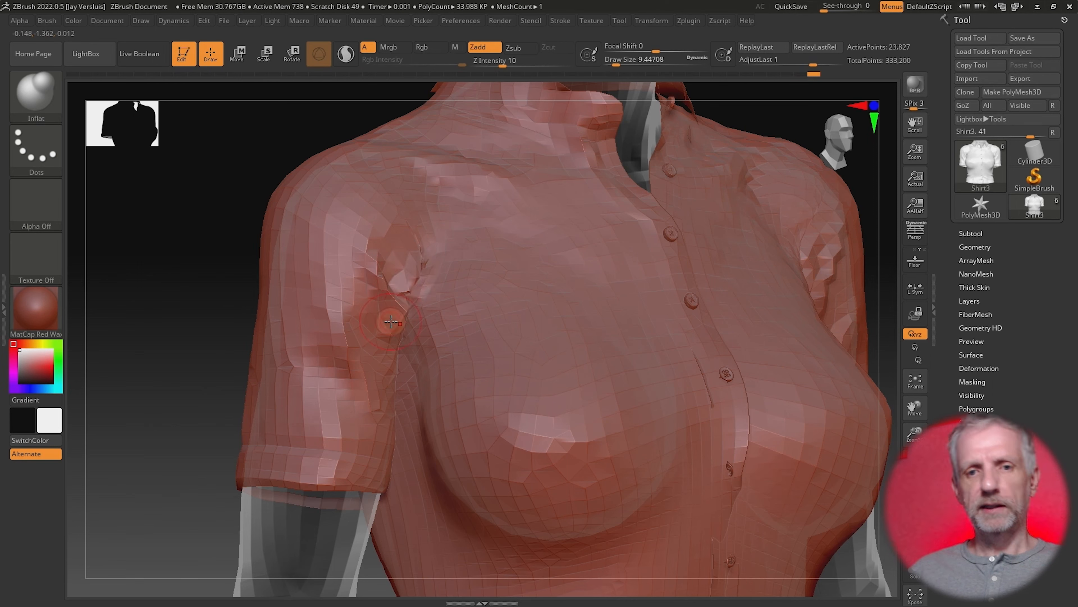
mouse_move(233, 385)
left_mouse_down()
mouse_move(175, 390)
mouse_move(173, 402)
mouse_move(196, 419)
mouse_move(190, 402)
mouse_move(216, 393)
left_mouse_up()
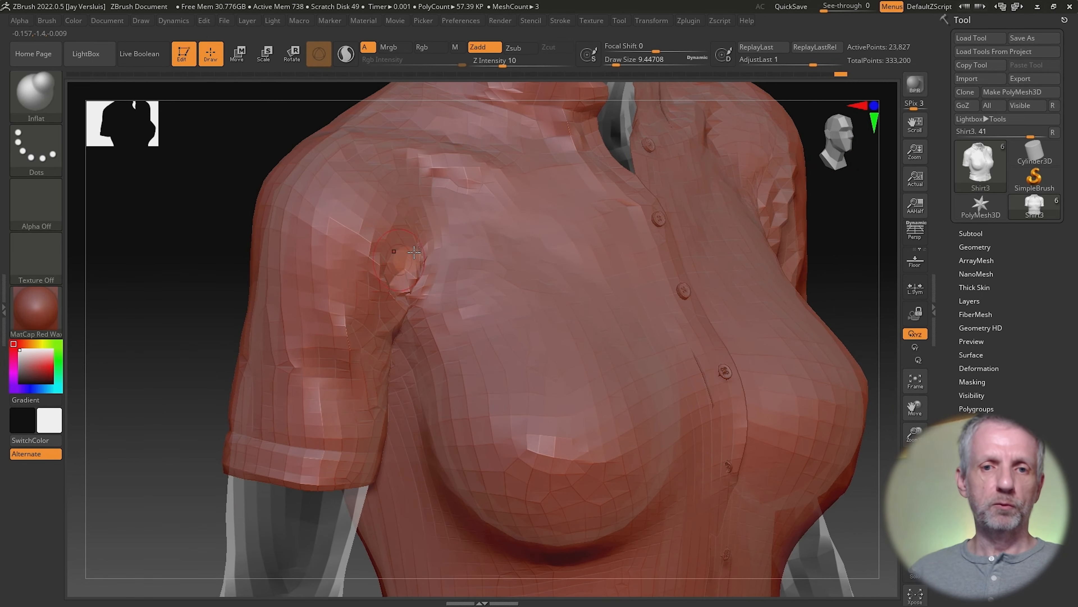
key("shift")
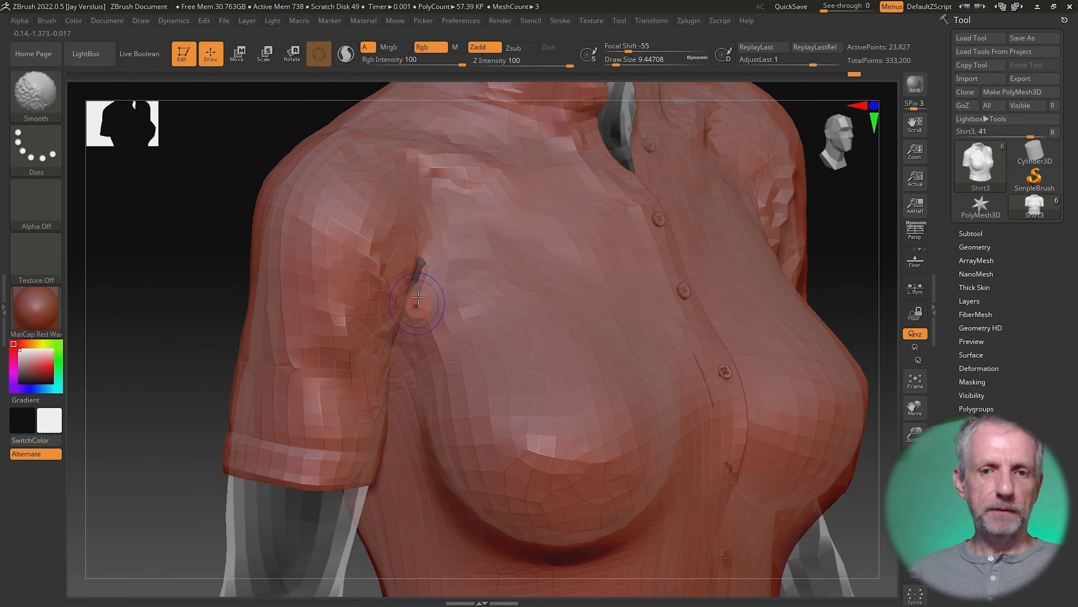
mouse_move(414, 281)
left_mouse_down()
mouse_move(409, 309)
mouse_move(411, 283)
mouse_move(390, 301)
mouse_move(396, 331)
left_mouse_up()
Step: Smooth the jagged polygons at the front armpit and inner sleeve on the other side of the shirt
mouse_move(398, 283)
right_mouse_down()
mouse_move(512, 266)
mouse_move(264, 303)
right_mouse_up()
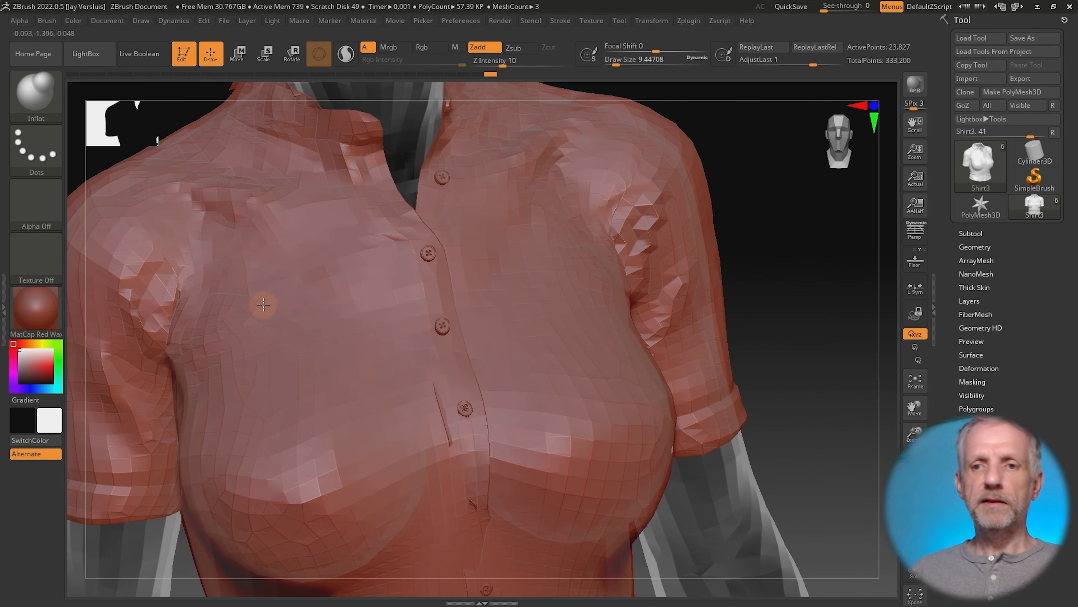
right_click_drag(523, 253, 590, 247)
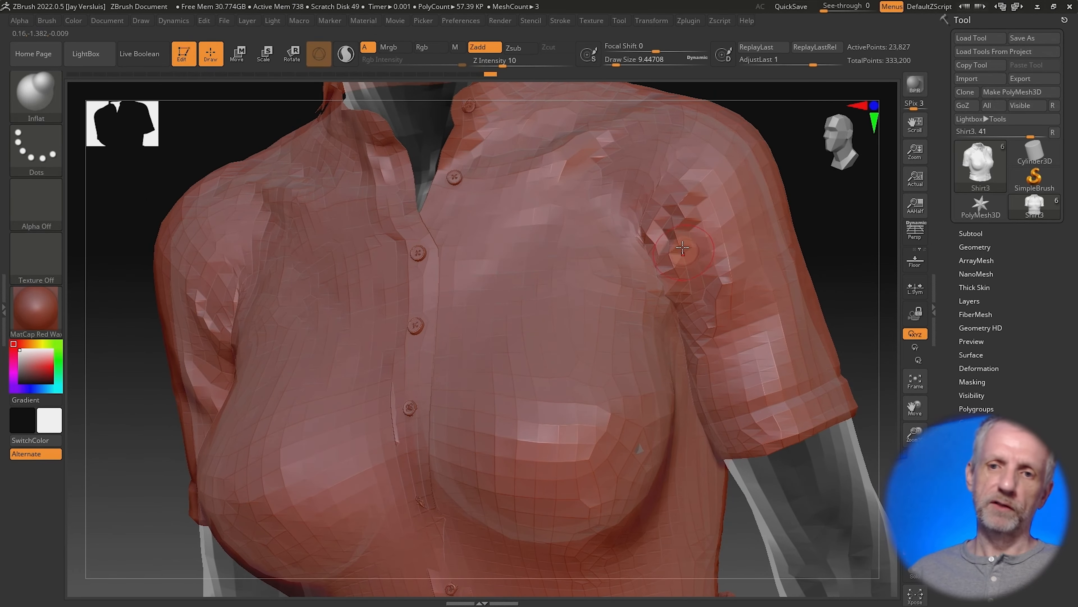
key("shift")
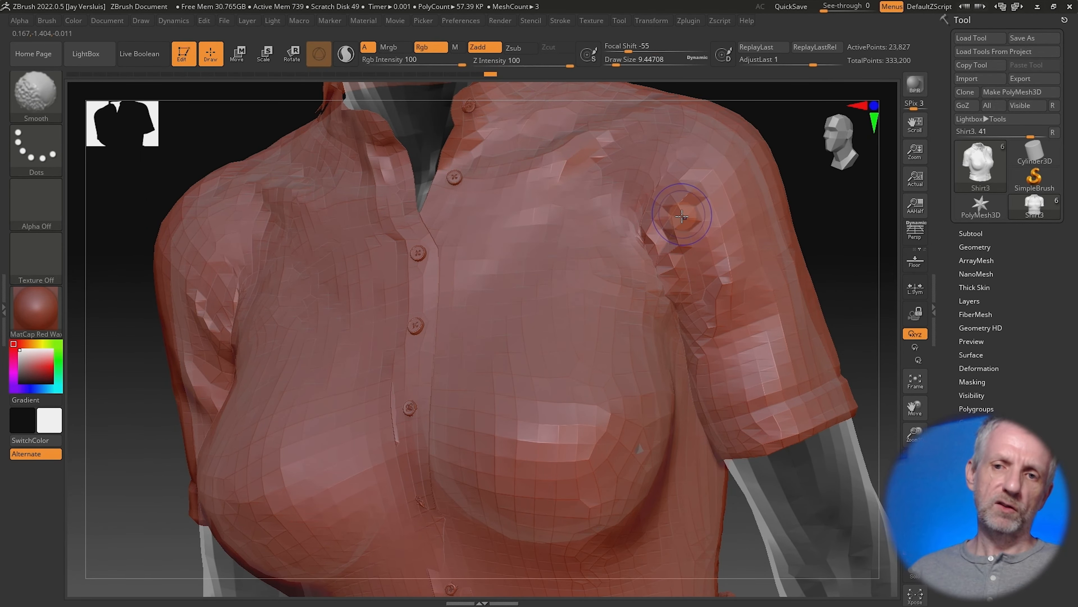
mouse_move(683, 218)
left_mouse_down("shift")
mouse_move(675, 230)
mouse_move(690, 305)
mouse_move(655, 226)
mouse_move(645, 256)
mouse_move(640, 242)
mouse_move(662, 280)
left_mouse_up("shift")
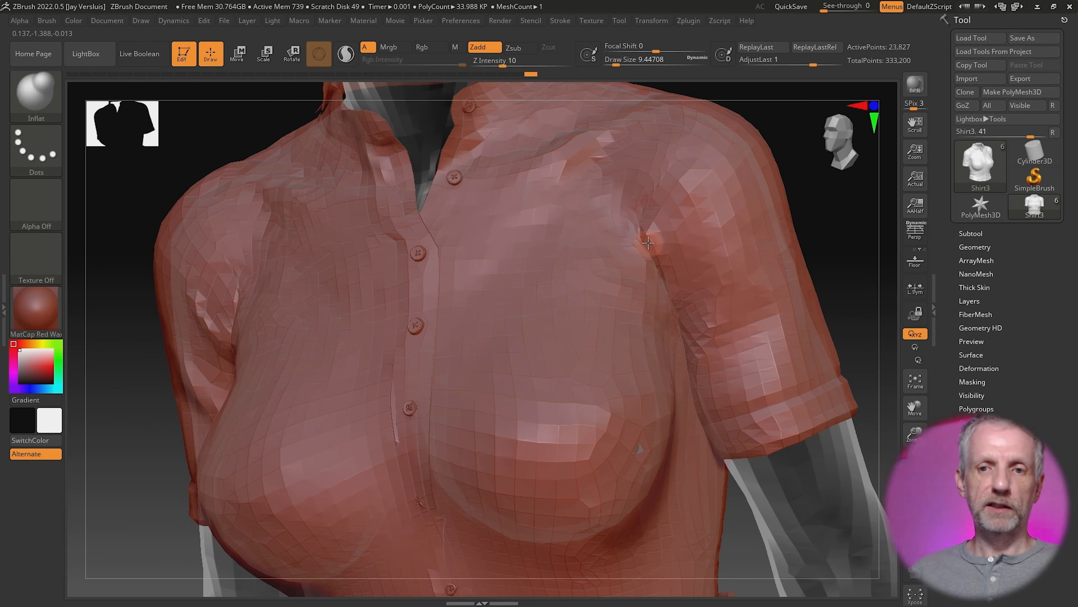
Step: Inflate the fabric over the exposed gaps behind the armpits on the back of the shirt
right_click_drag(704, 315, 607, 459)
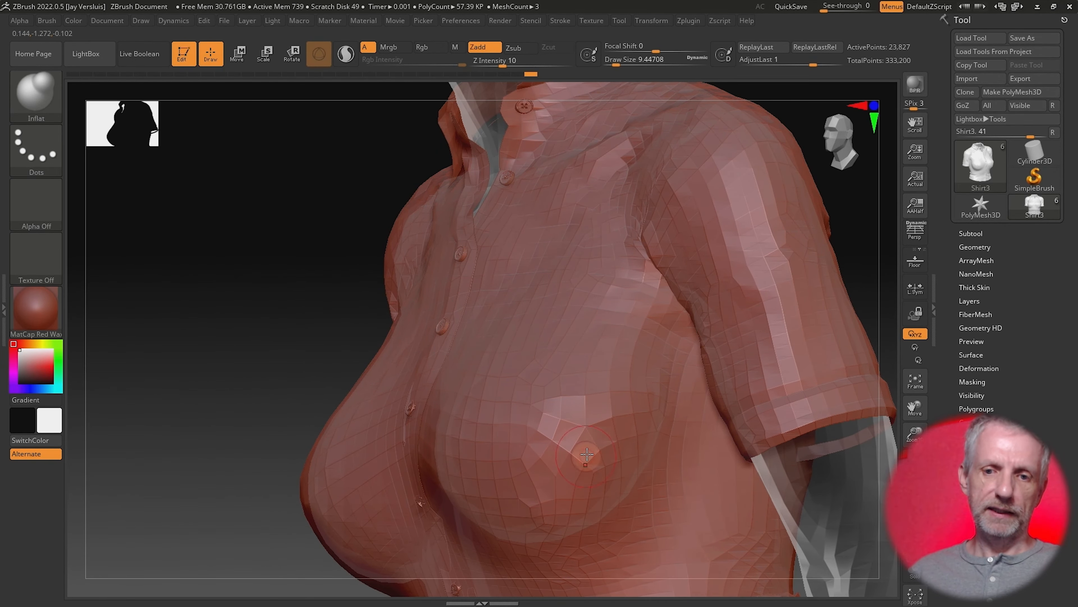
right_click_drag(619, 459, 375, 254)
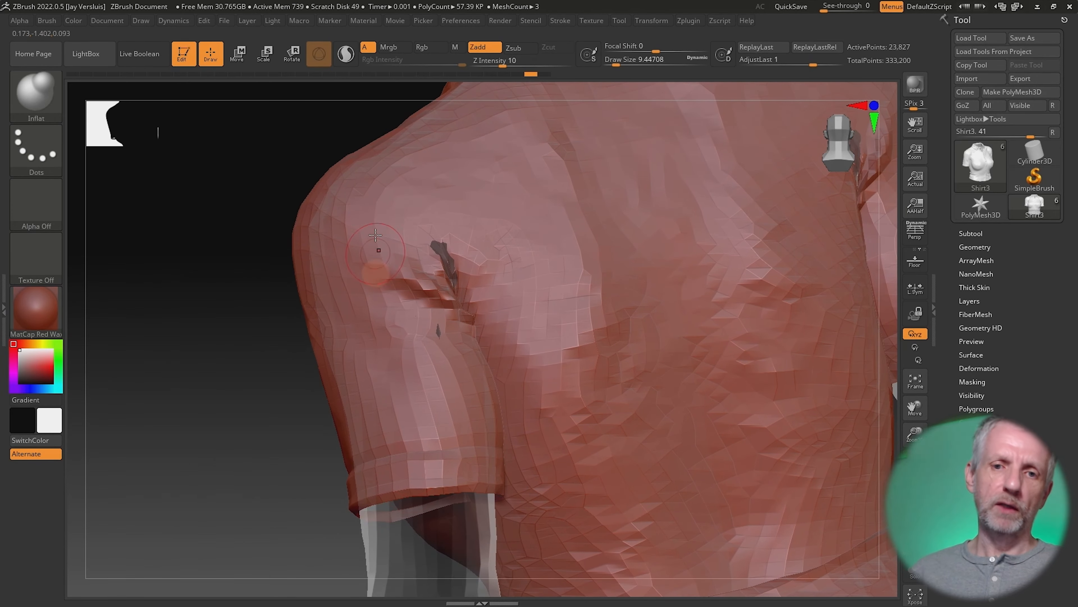
left_click_drag(445, 248, 452, 279)
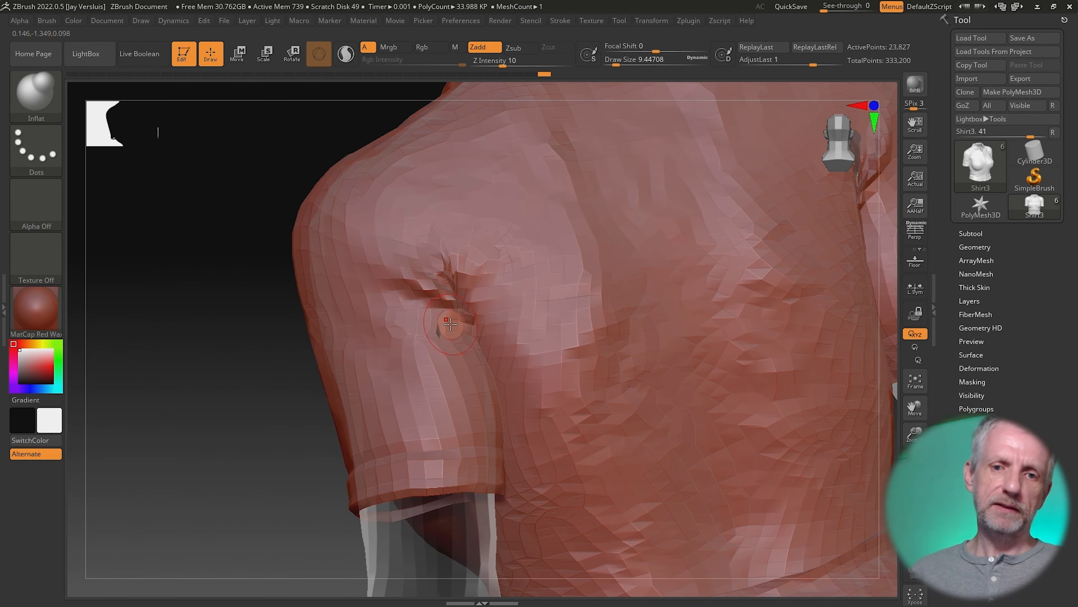
right_click_drag(540, 307, 526, 326)
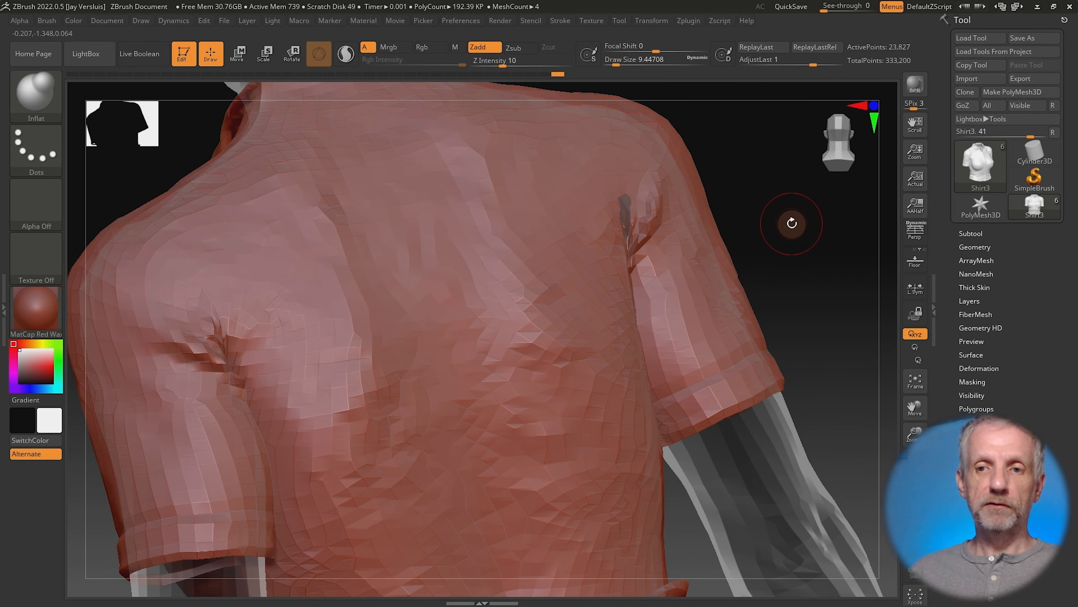
left_click_drag(803, 216, 826, 265, "shift")
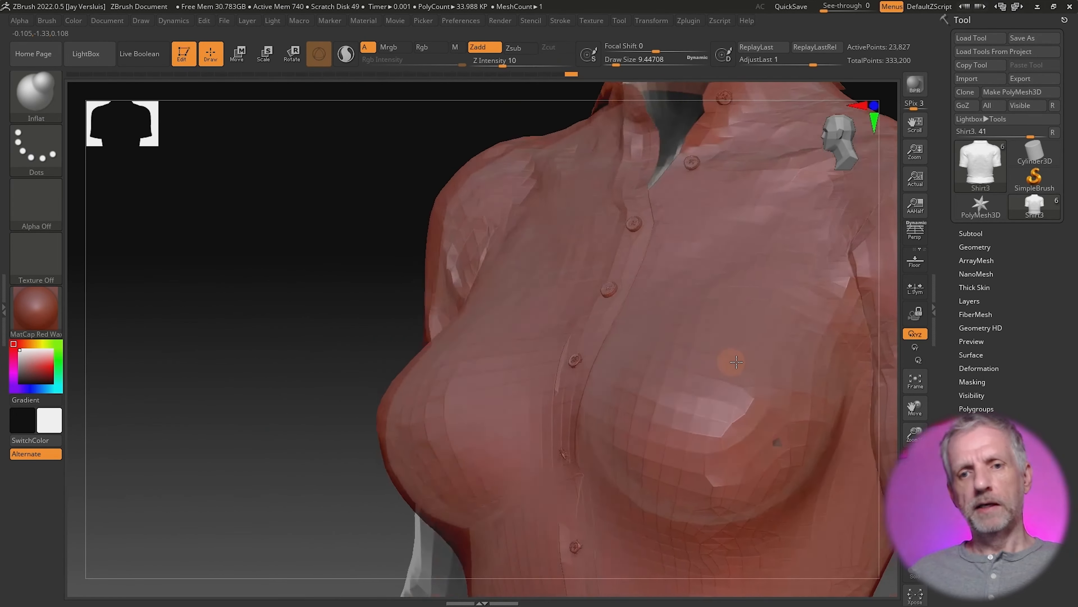
Step: Examine the buttons and button placket up close from the bust to the waist for distortion
right_click_drag(652, 408, 427, 381, "alt")
right_click_drag(574, 491, 519, 316, "alt")
right_click_drag(511, 254, 551, 360, "alt")
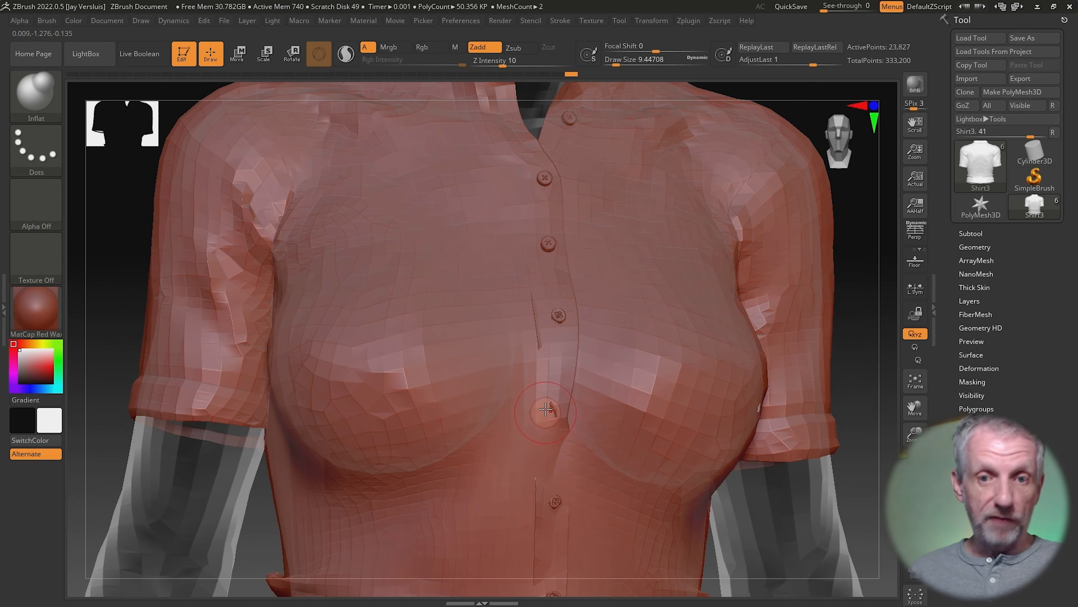
right_click_drag(547, 410, 509, 323, "alt")
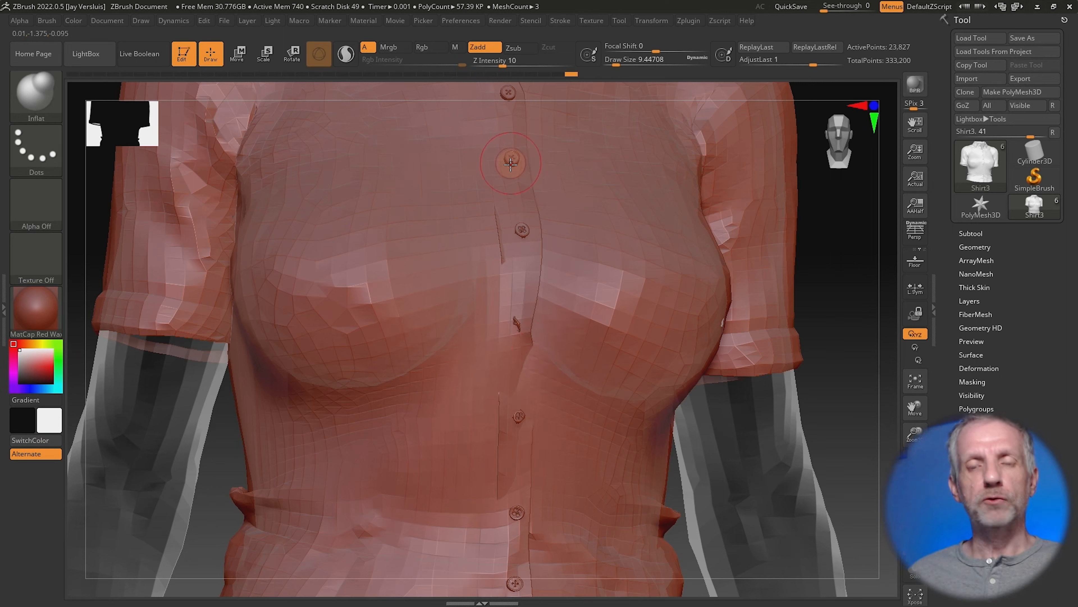
right_click_drag(604, 324, 598, 464)
right_click_drag(519, 300, 515, 351, "alt")
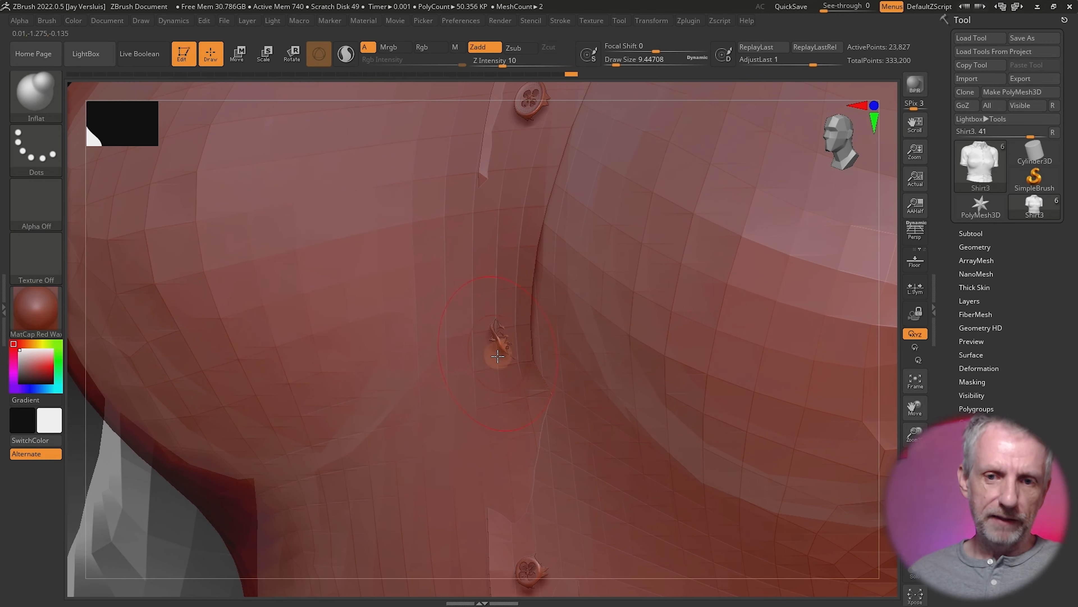
right_click_drag(520, 299, 491, 371, "alt")
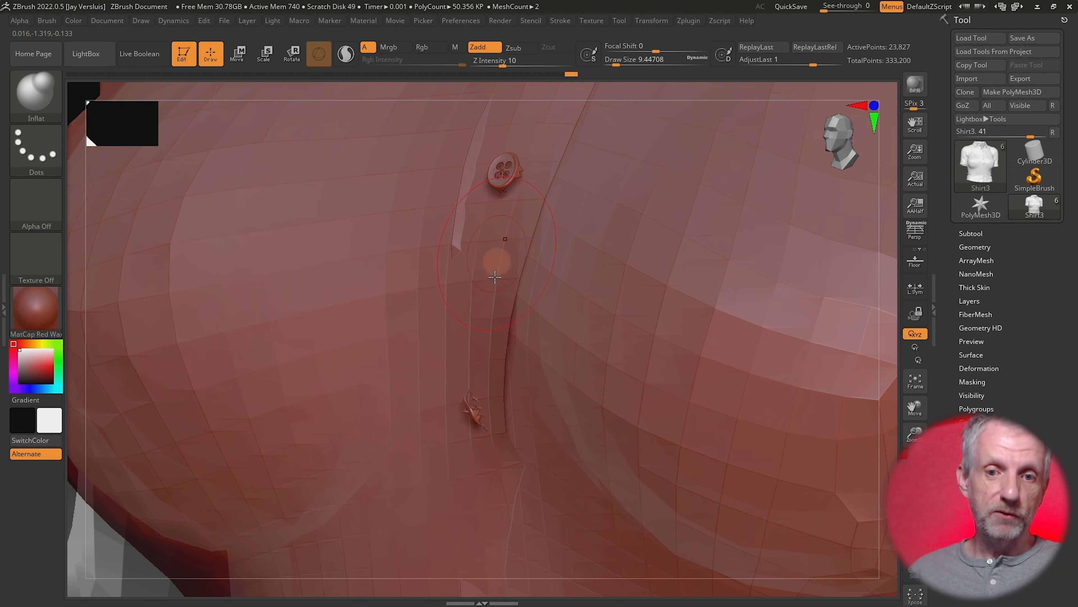
right_click_drag(481, 325, 489, 224, "alt")
right_click_drag(490, 311, 456, 152, "alt")
right_click_drag(474, 314, 454, 214, "alt")
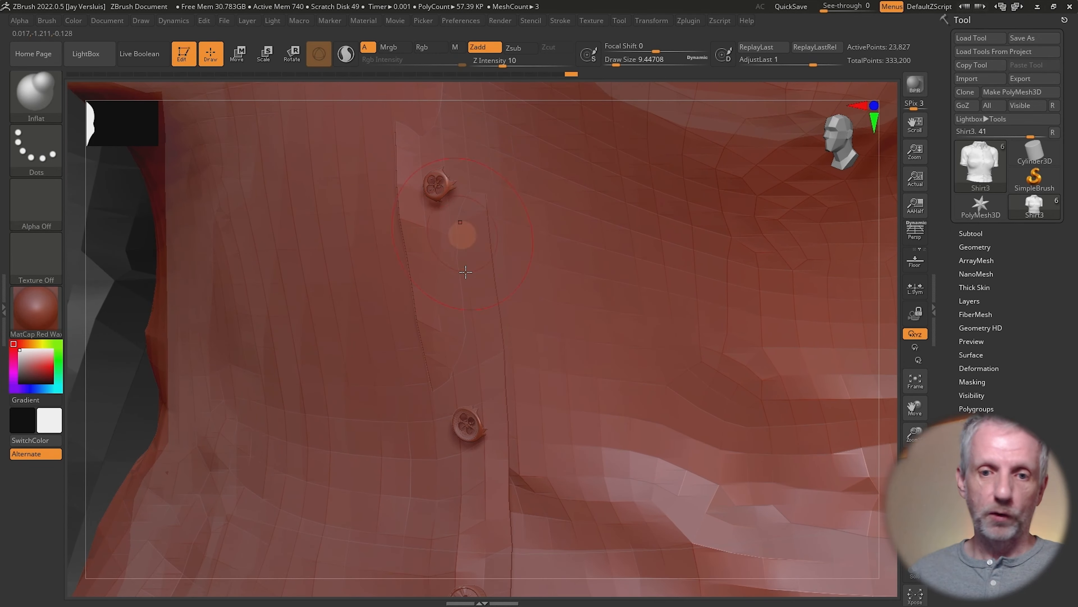
mouse_move(465, 414)
right_mouse_down()
mouse_move(492, 431)
mouse_move(467, 439)
mouse_move(556, 441)
mouse_move(476, 434)
mouse_move(511, 410)
right_mouse_up()
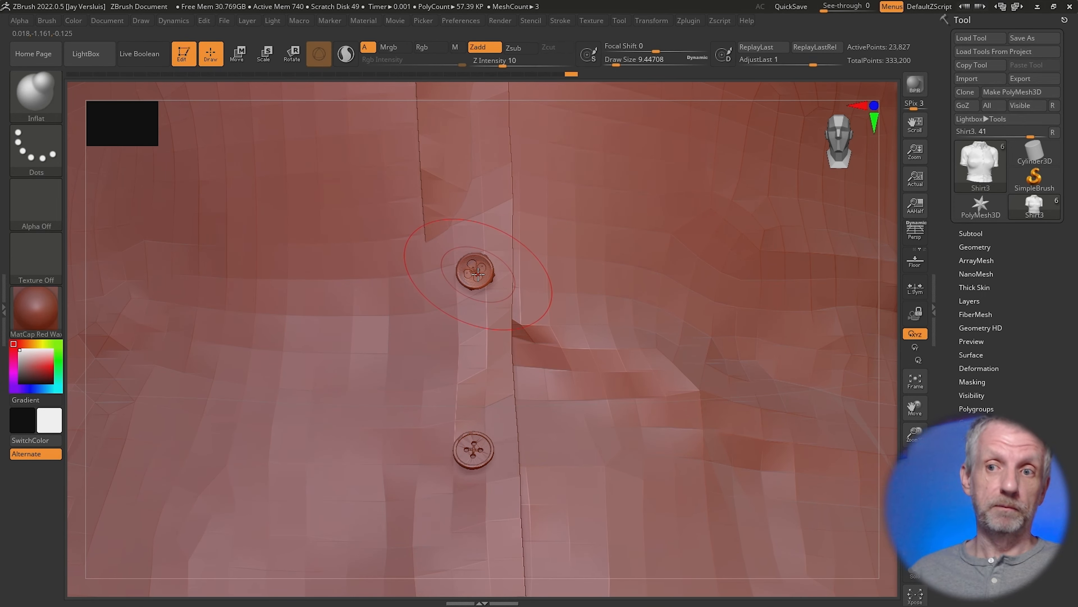
Step: Check the whole shirt on the figure from the front and send it back to DAZ Studio with GoZ
right_click_drag(476, 301, 583, 116, "alt")
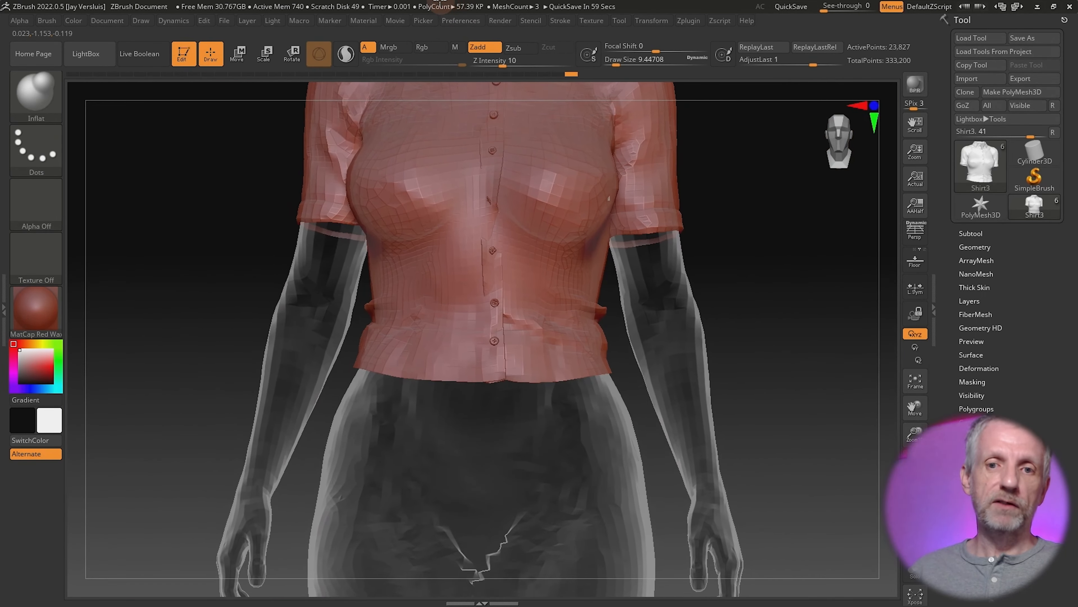
right_click_drag(680, 240, 675, 403, "alt")
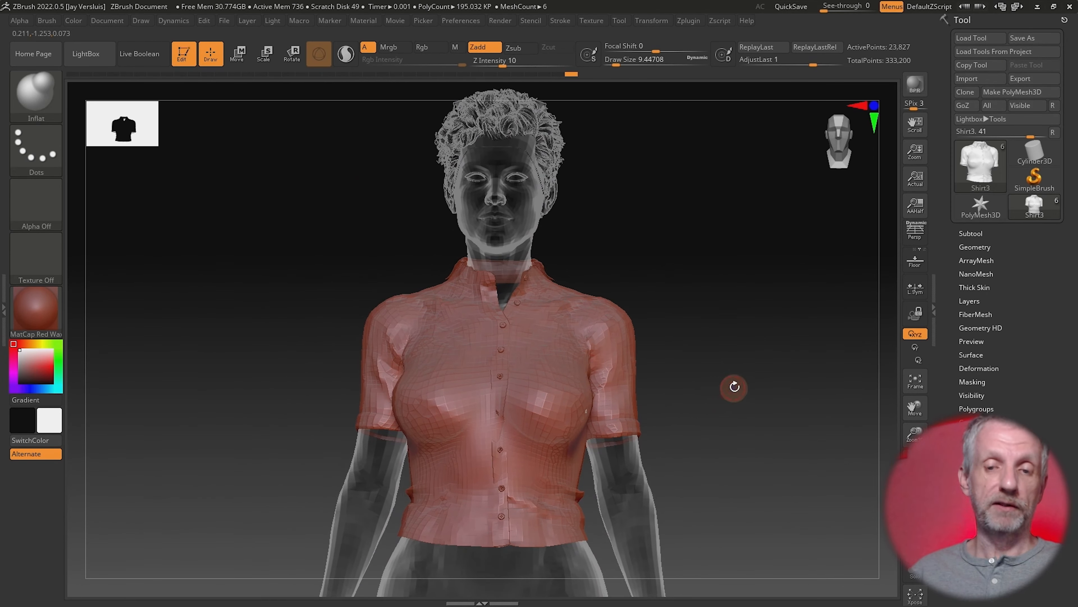
right_click_drag(733, 388, 736, 429)
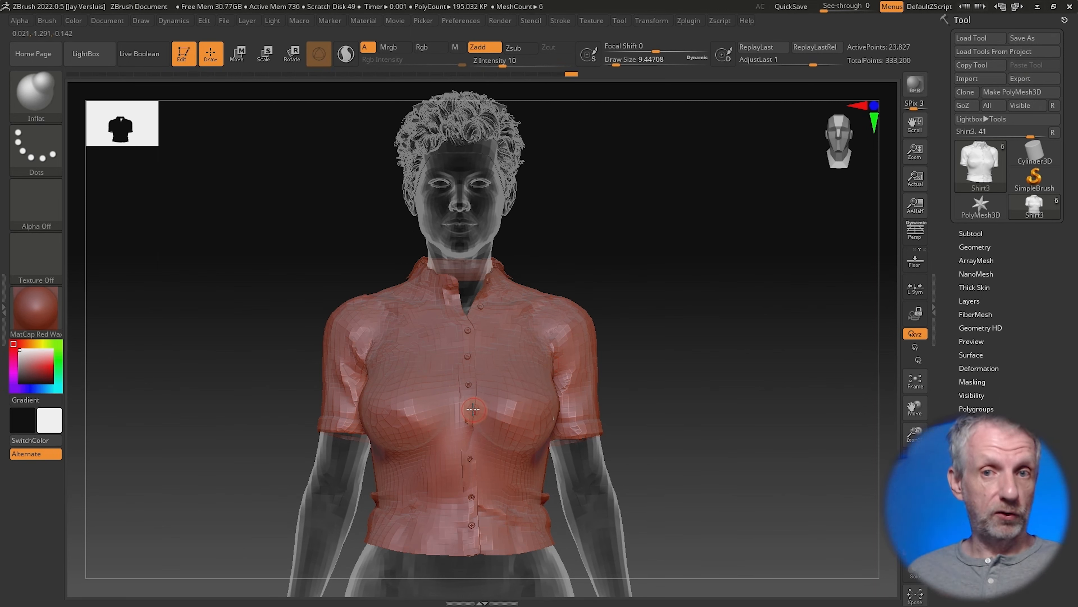
left_click(972, 106)
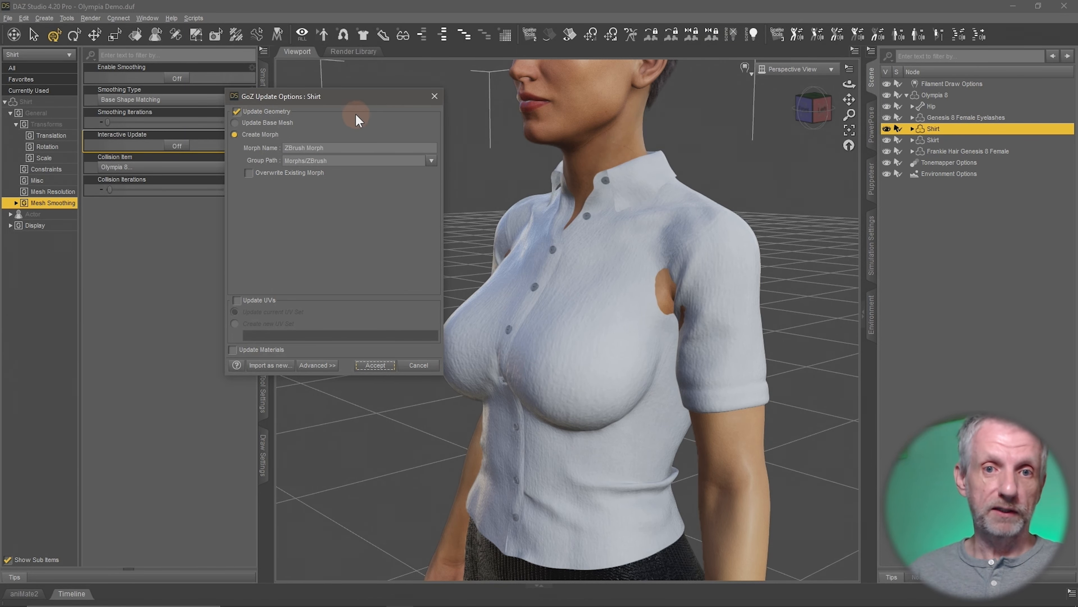
Step: Review the advanced ZBrush Morph settings in the GoZ update options and return to the basic options
left_click_drag(367, 104, 357, 54)
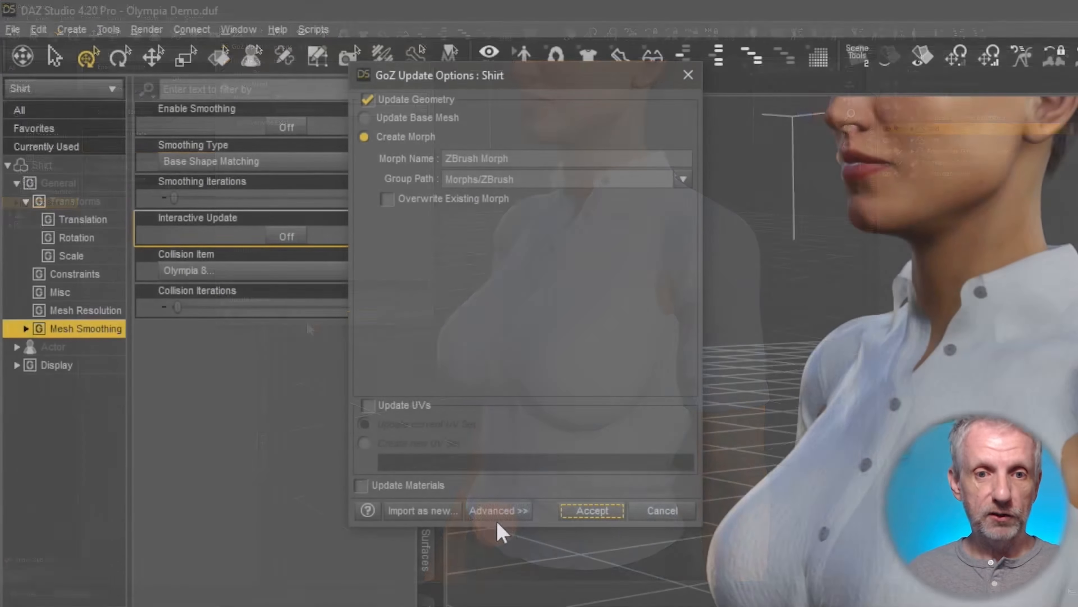
left_click(317, 315)
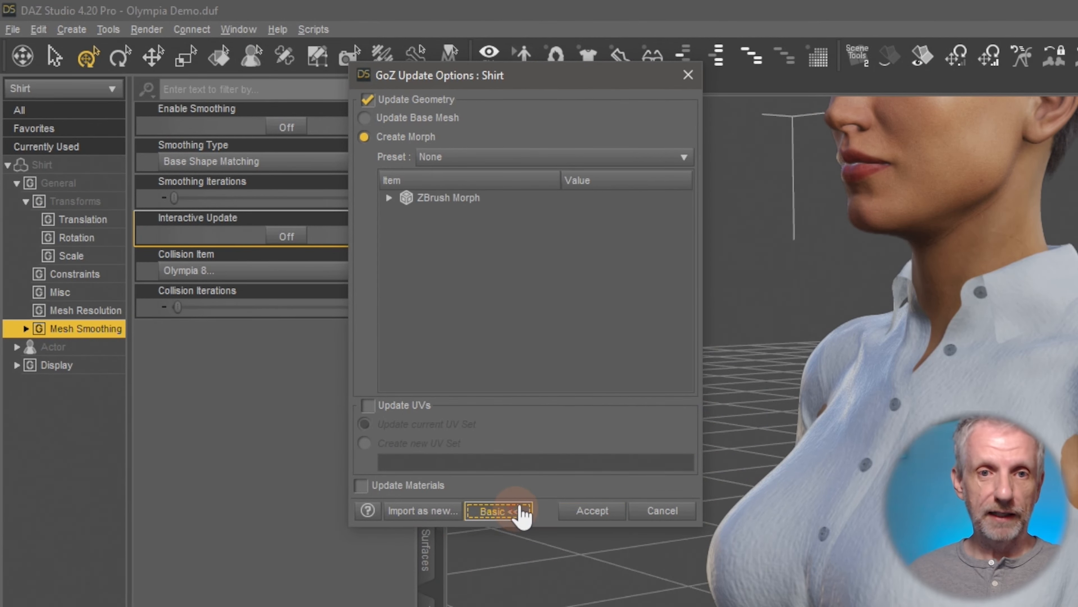
left_click(389, 198)
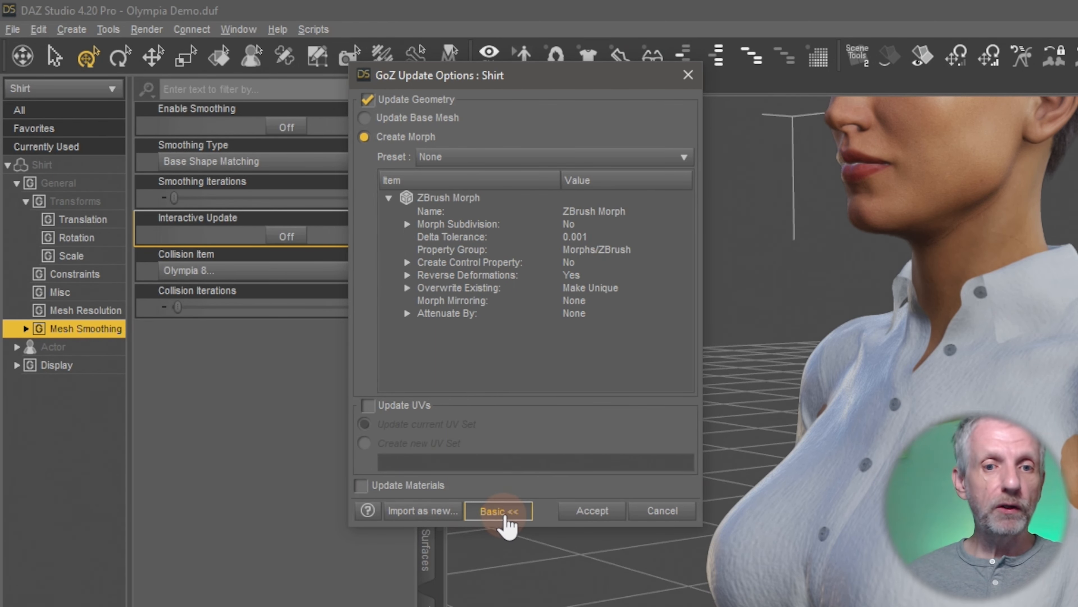
left_click(505, 514)
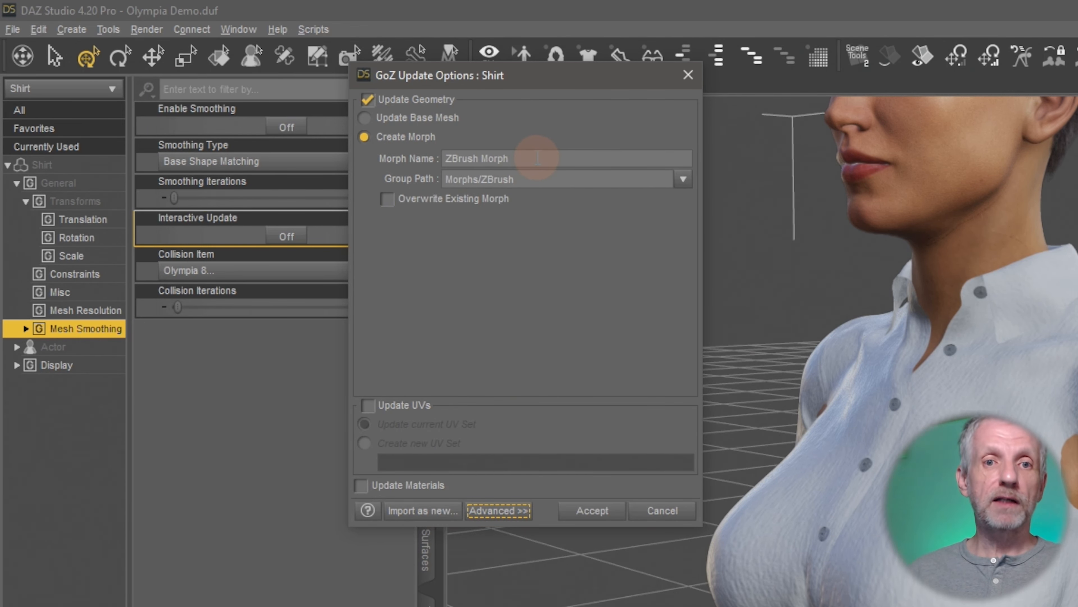
Step: Name the new GoZ morph "Shirt Fix 1" and accept the shirt geometry update
left_click_drag(537, 158, 419, 160)
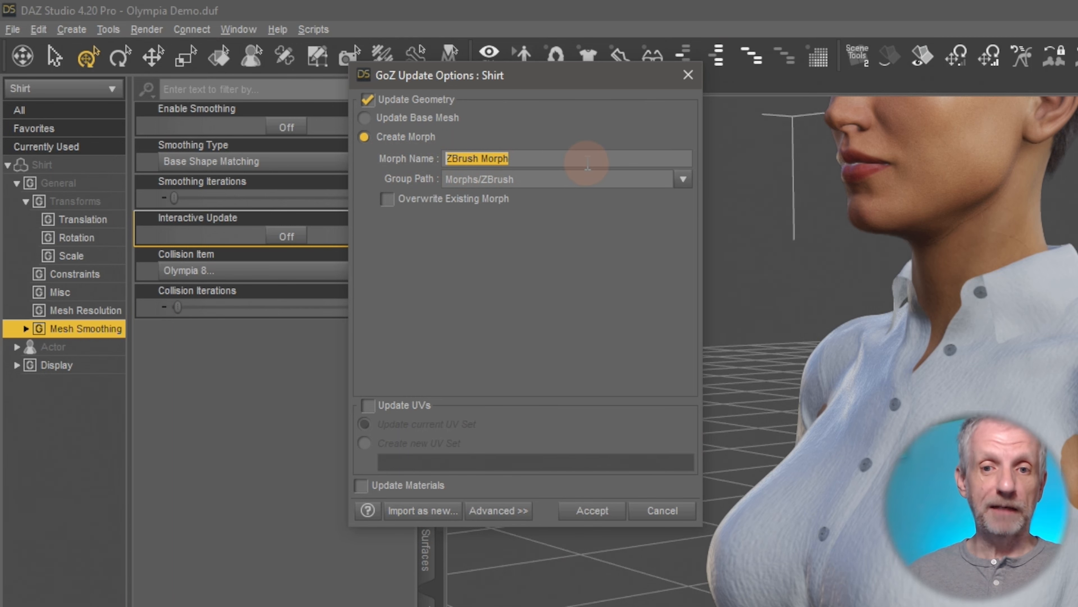
type("Shirt Fix 1")
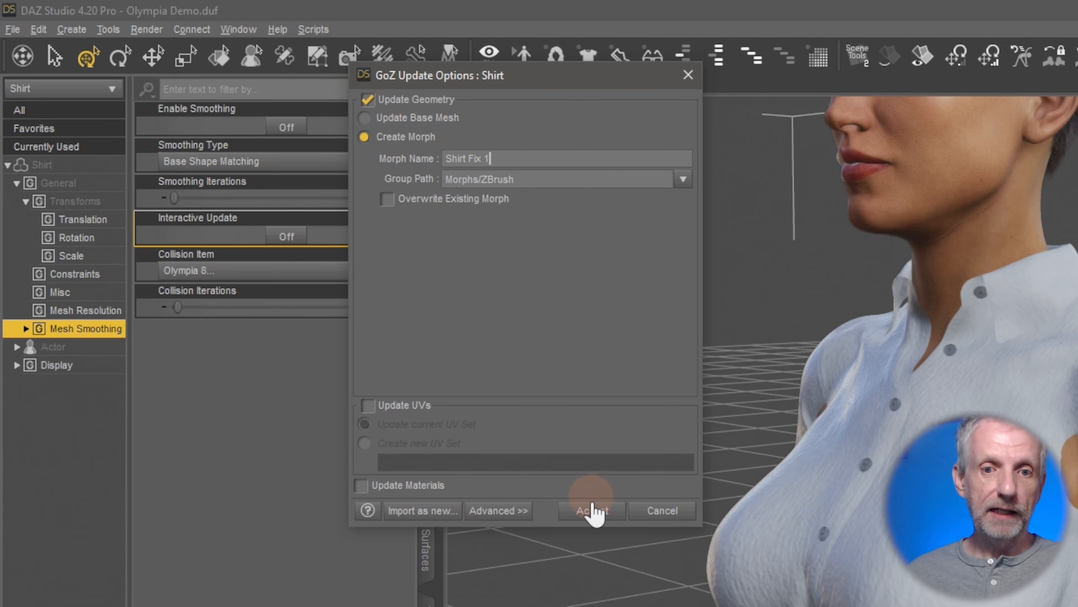
left_click(594, 511)
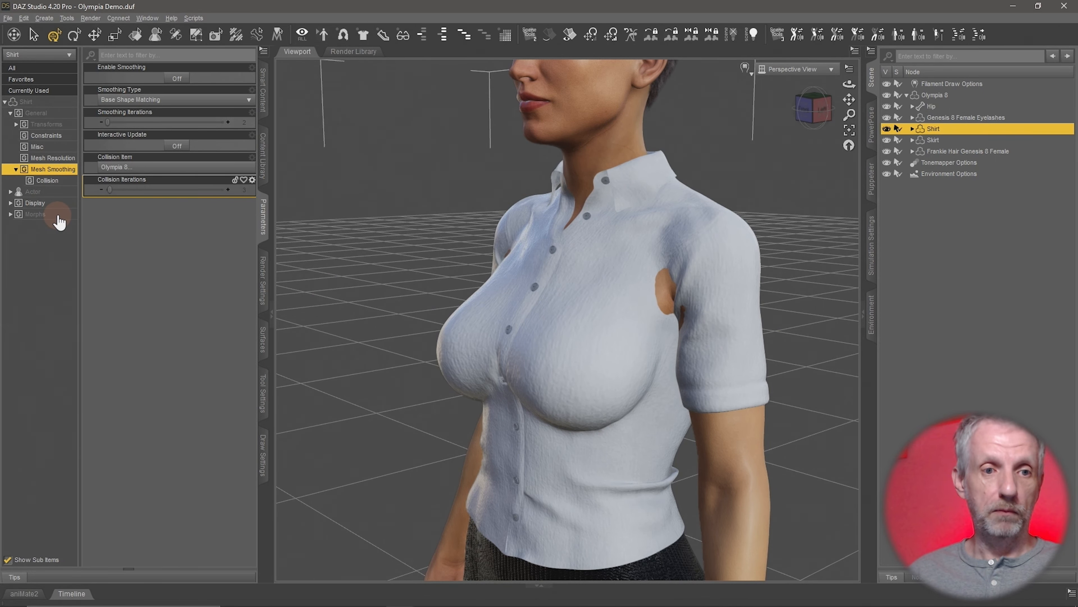
Step: Dial the shirt's Shirt Fix 1 morph up to 100%
left_click(42, 214)
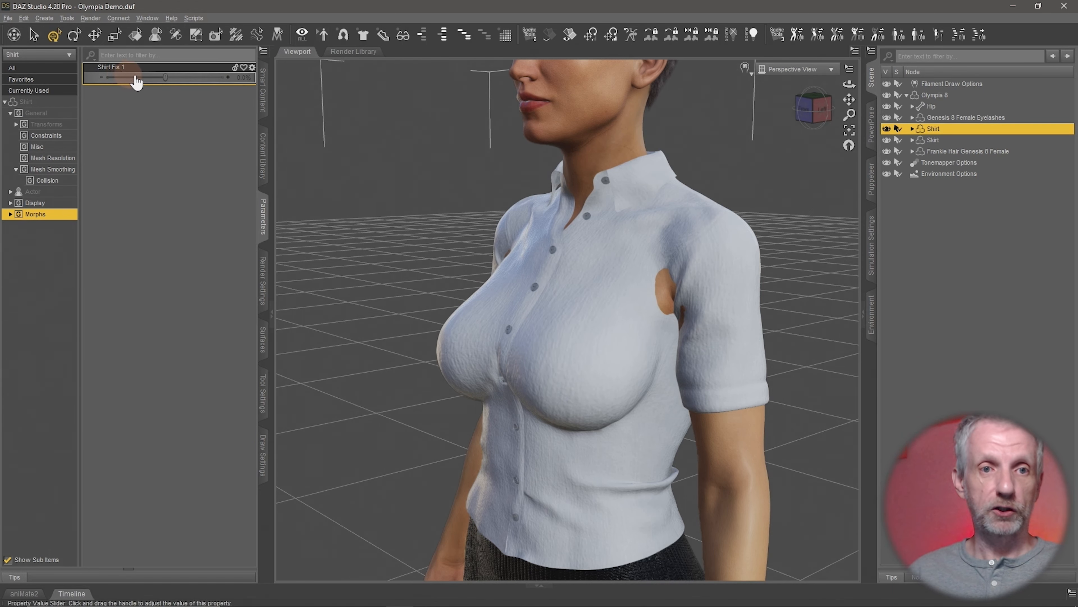
middle_click_drag(440, 289, 444, 291)
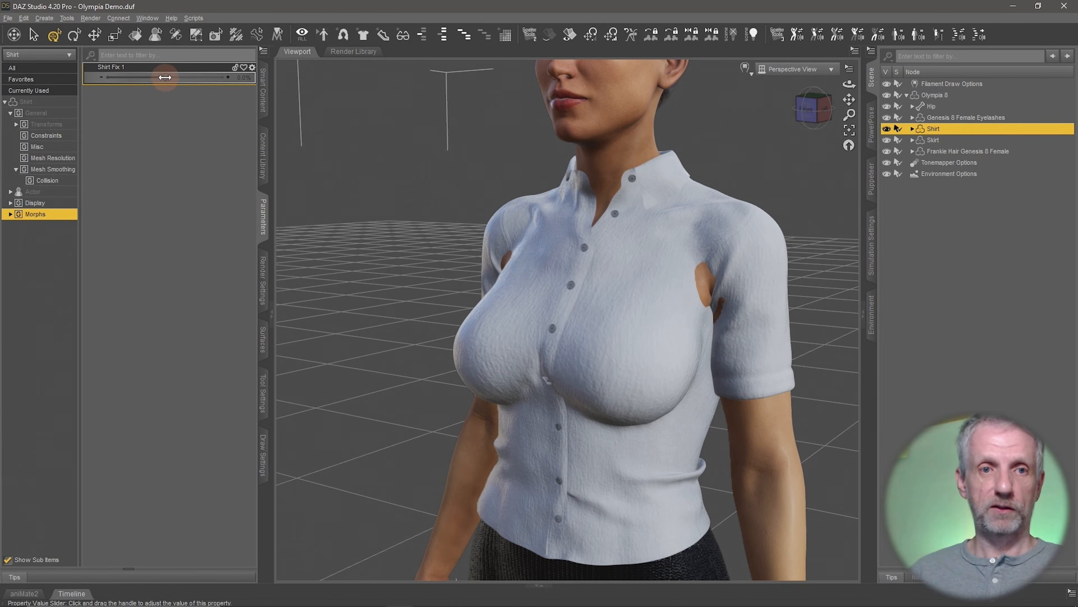
left_click_drag(165, 77, 289, 77)
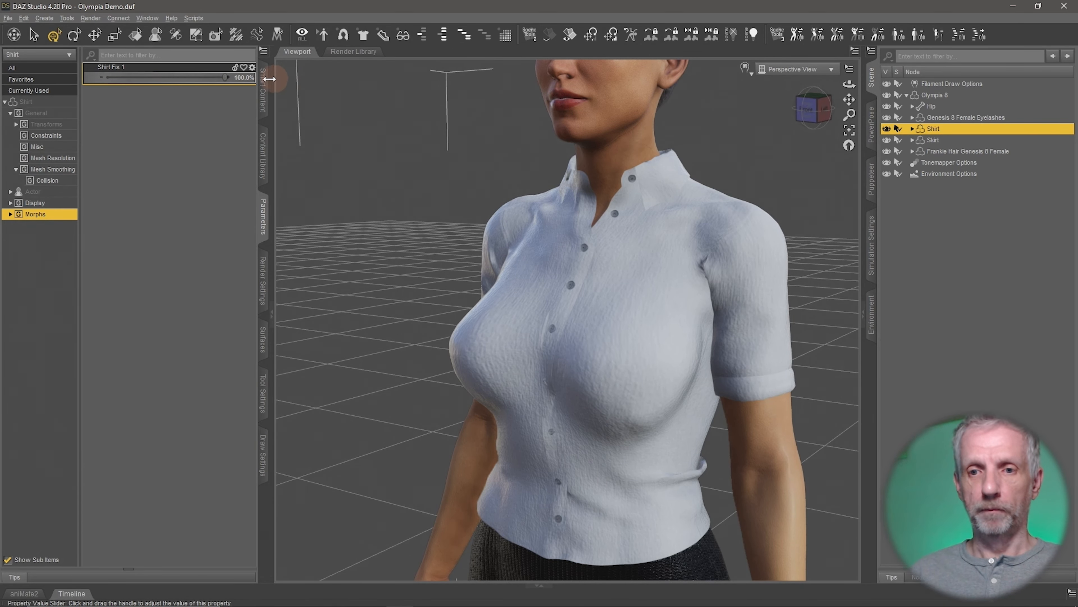
Step: Compare the shirt with the Shirt Fix 1 morph at 0% and 100% from several angles around the figure
mouse_move(420, 277)
middle_mouse_down()
mouse_move(325, 272)
mouse_move(434, 282)
mouse_move(412, 277)
mouse_move(435, 272)
middle_mouse_up()
right_click_drag(432, 256, 431, 256)
scroll(430, 256, "down", 3)
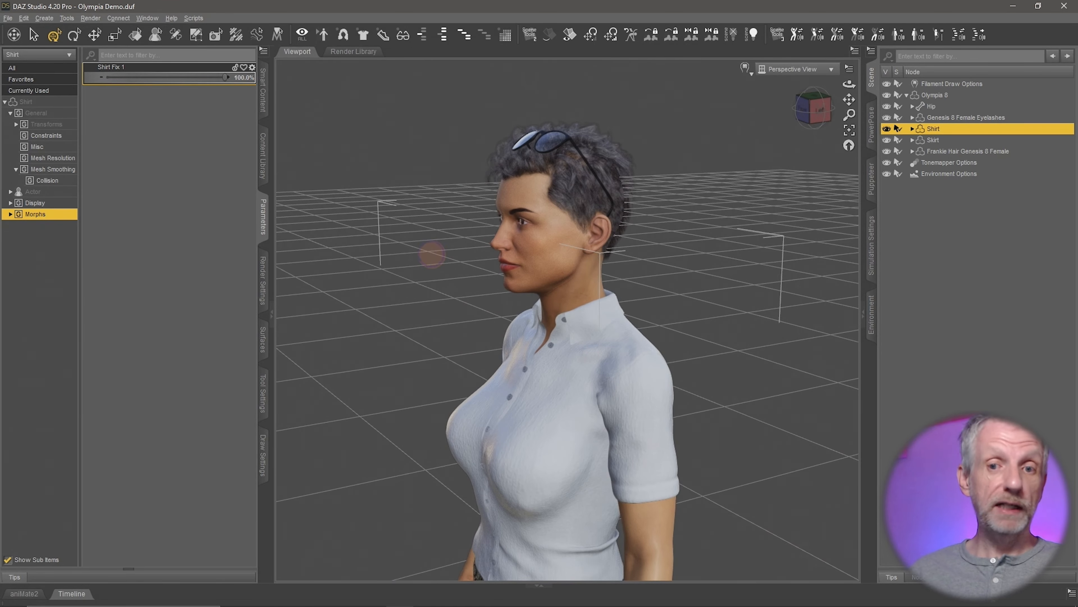
middle_click_drag(432, 255, 428, 251)
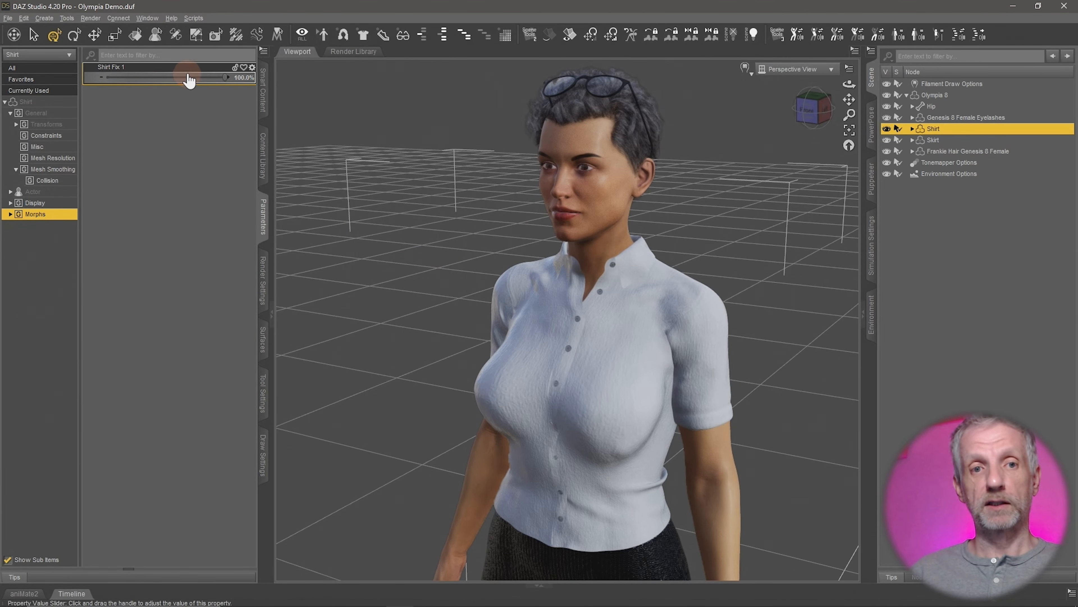
middle_click_drag(361, 186, 373, 188)
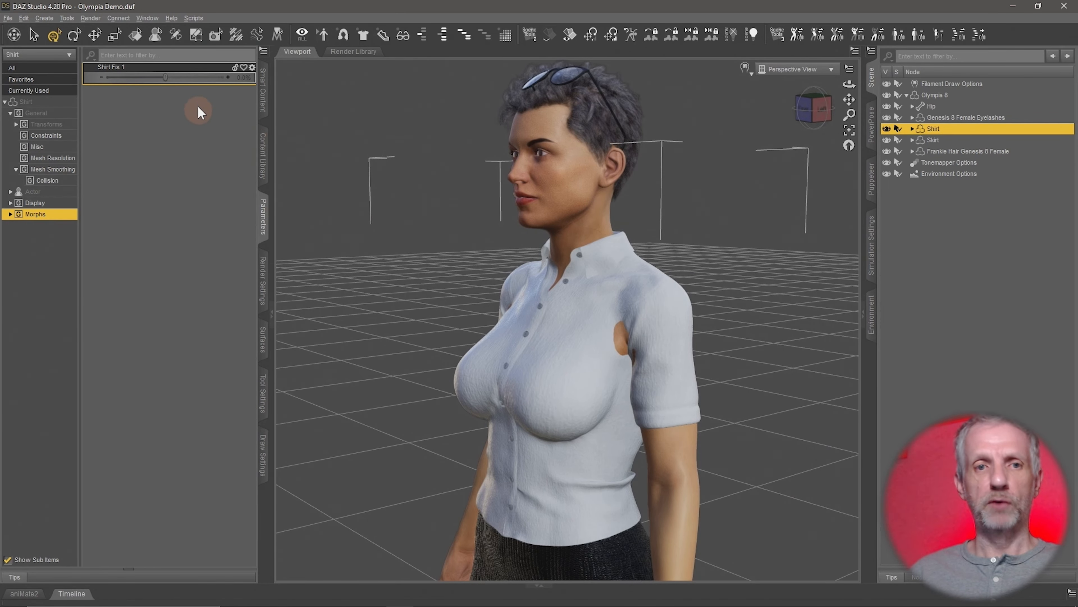
left_click_drag(165, 79, 327, 91)
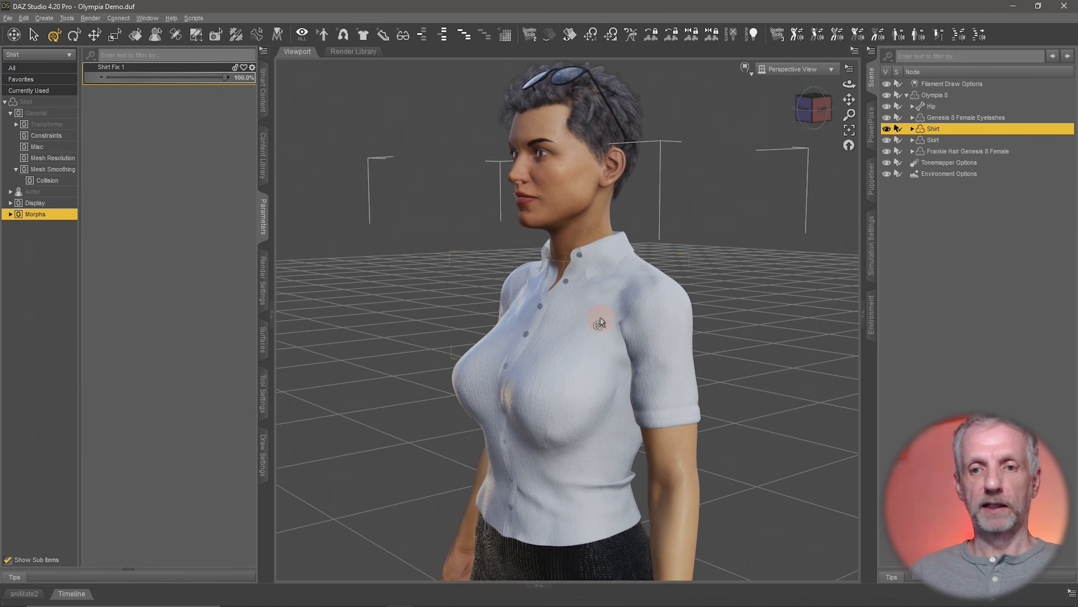
mouse_move(530, 345)
middle_mouse_down()
mouse_move(493, 325)
mouse_move(536, 342)
middle_mouse_up()
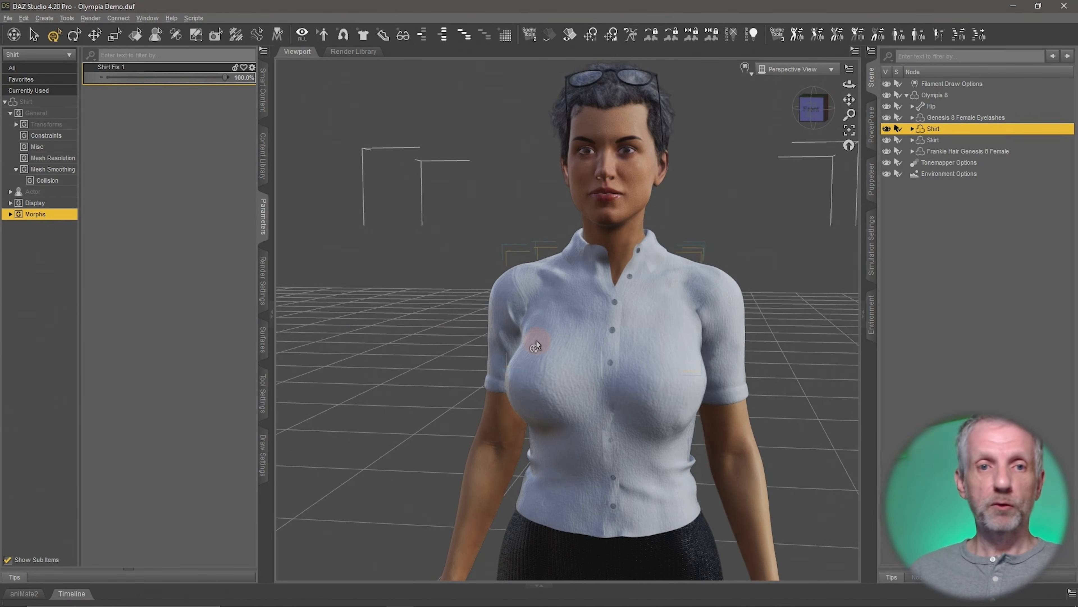
Step: Enable mesh smoothing on the shirt and check the fit from the front and the side
left_click(64, 169)
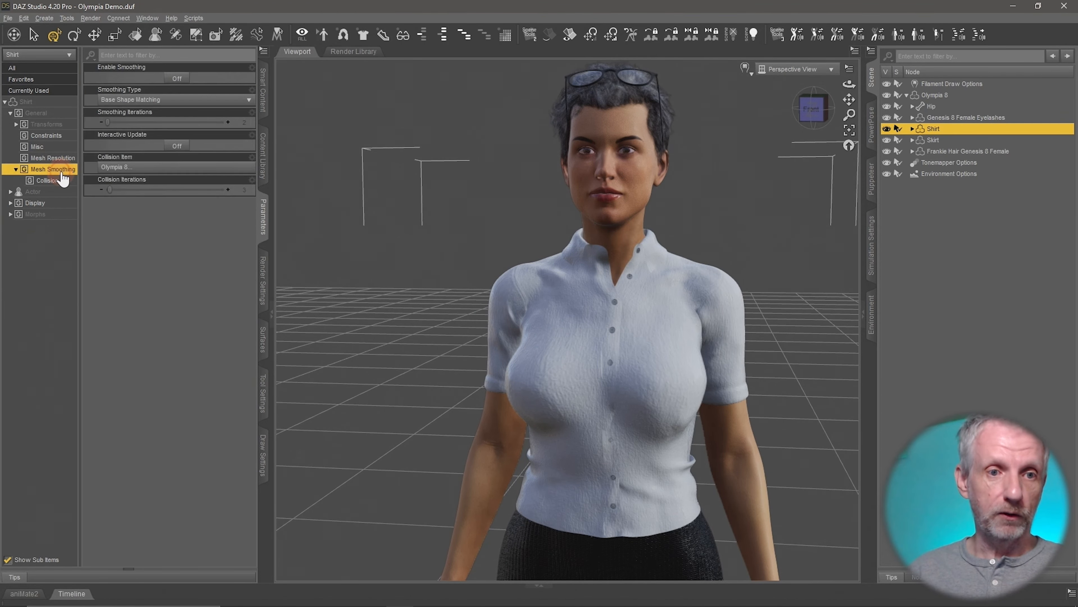
left_click(177, 78)
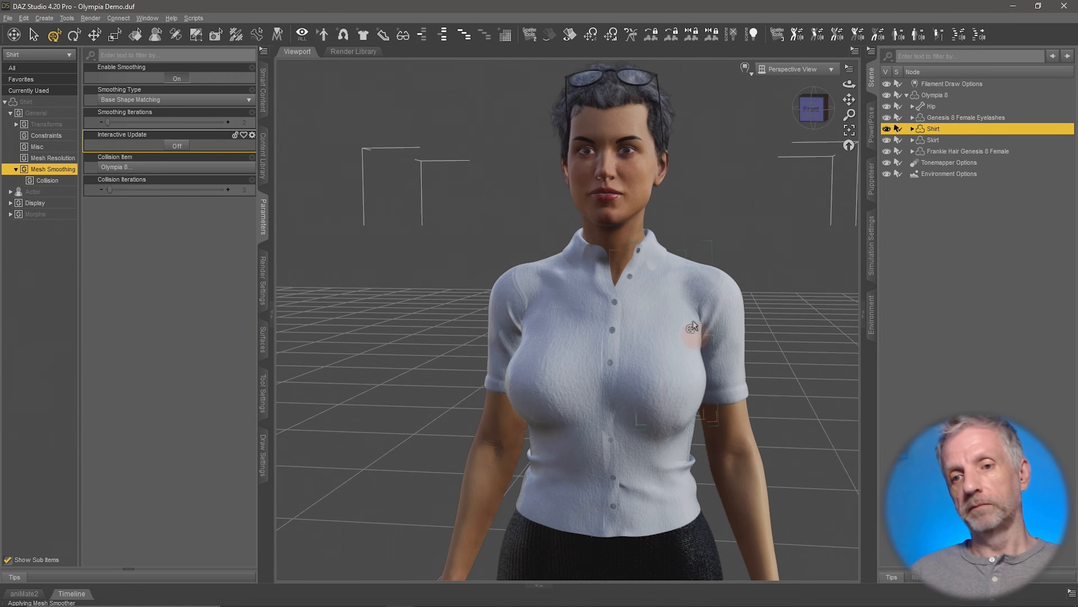
middle_click_drag(643, 357, 643, 357)
middle_click_drag(601, 411, 611, 419)
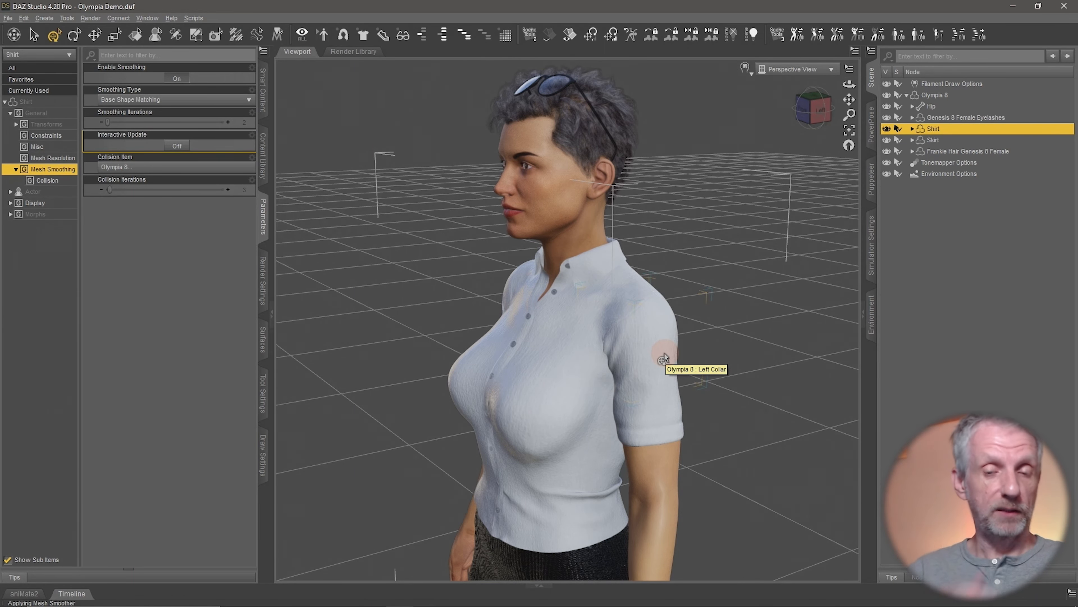
Step: Switch to ZBrush, make the hair the active subtool, and select the Move brush for the area around the sunglasses
key("alt+Tab")
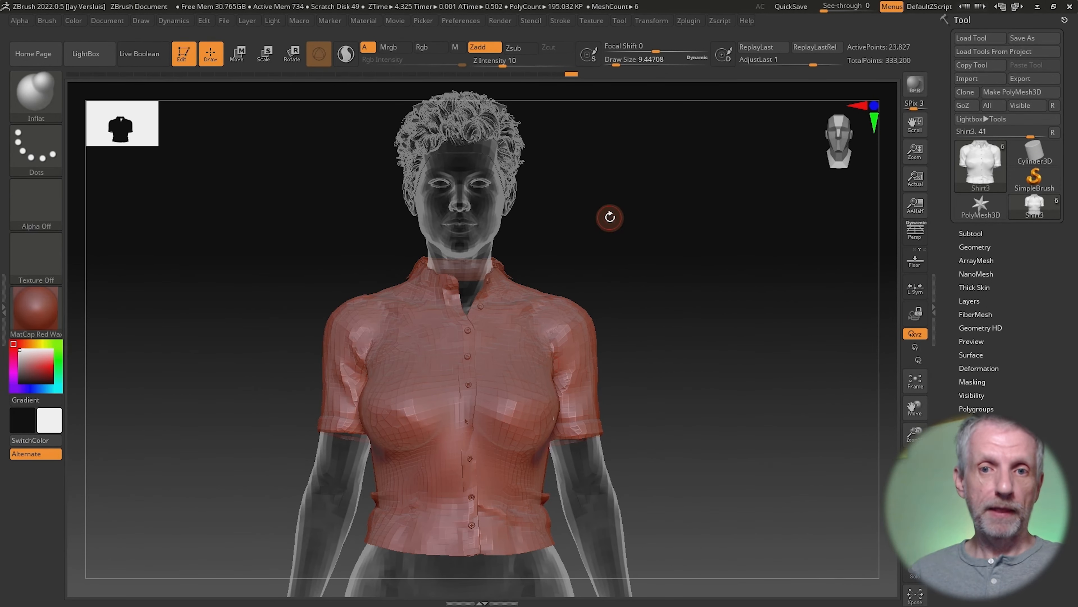
left_click_drag(610, 217, 604, 287, "alt")
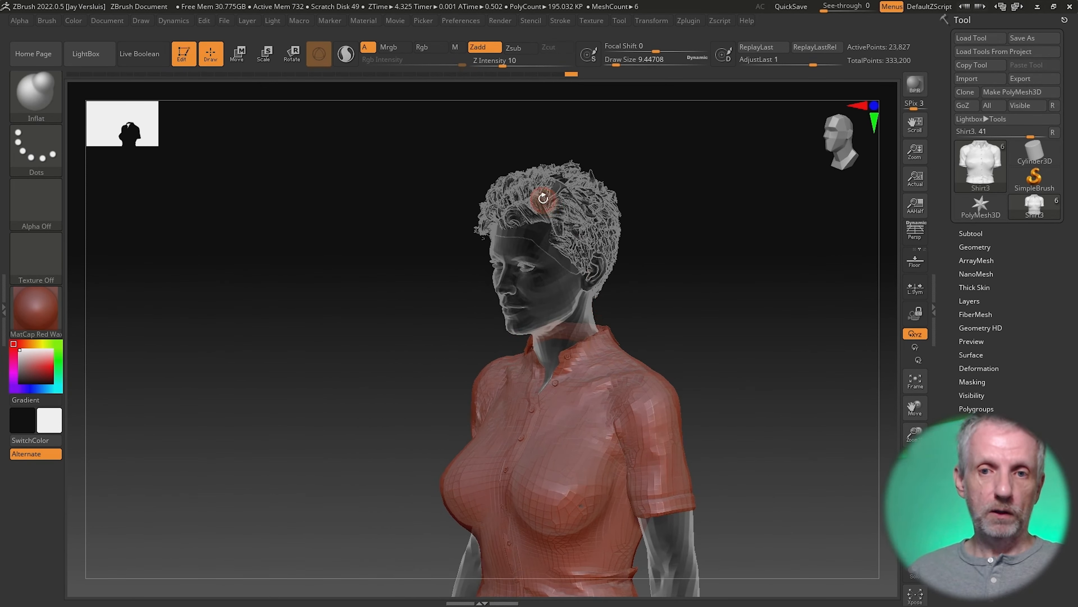
left_click(576, 217, "alt")
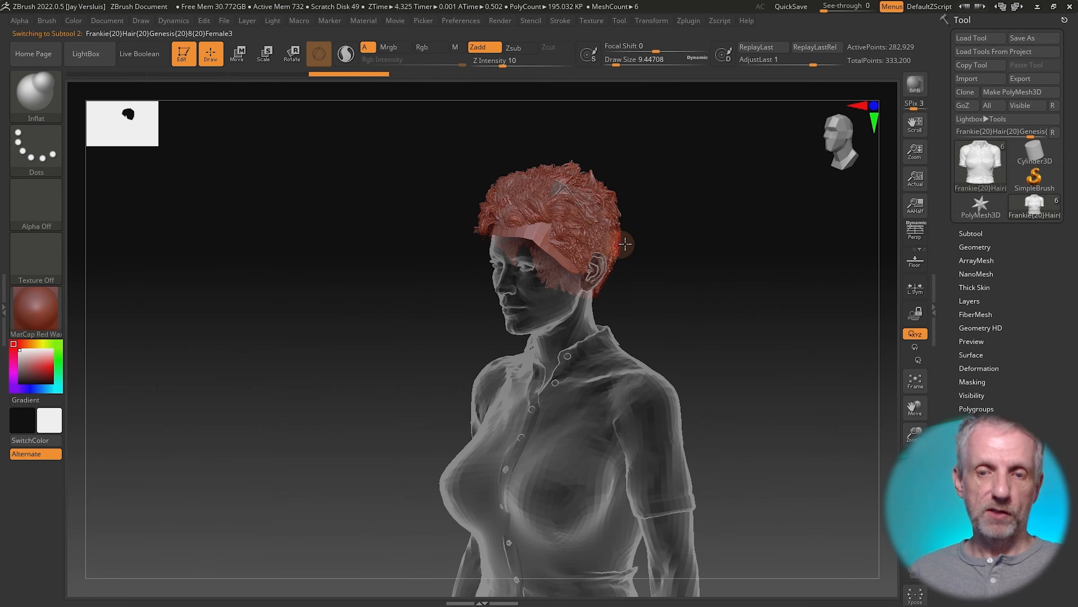
key("f")
left_click_drag(612, 275, 637, 394, "alt")
right_click_drag(636, 394, 766, 351, "alt")
left_click_drag(838, 303, 791, 307)
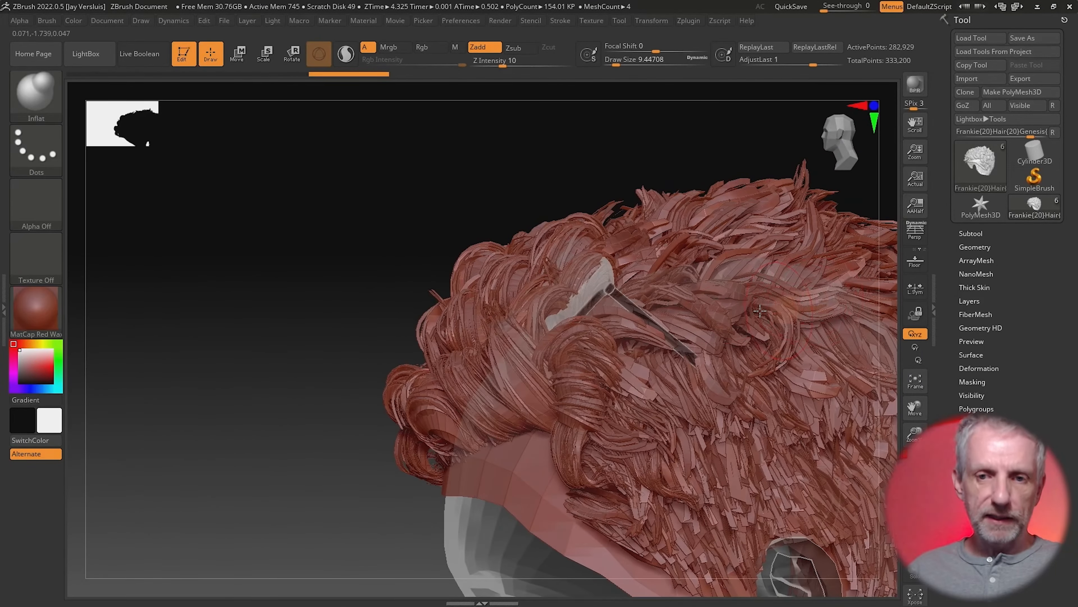
left_click_drag(291, 445, 198, 458)
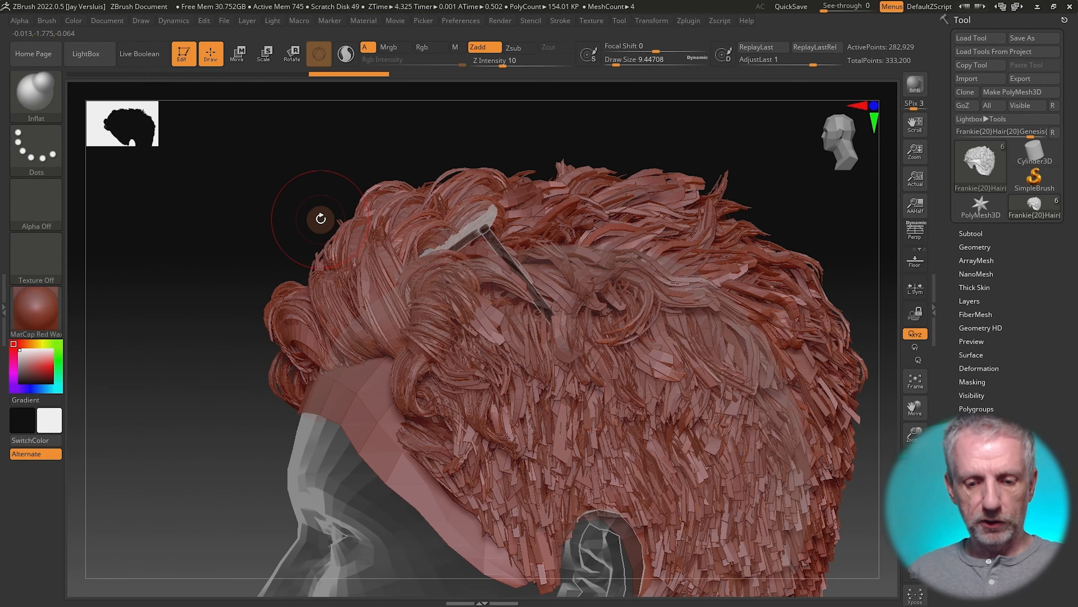
key("b")
key("m")
key("v")
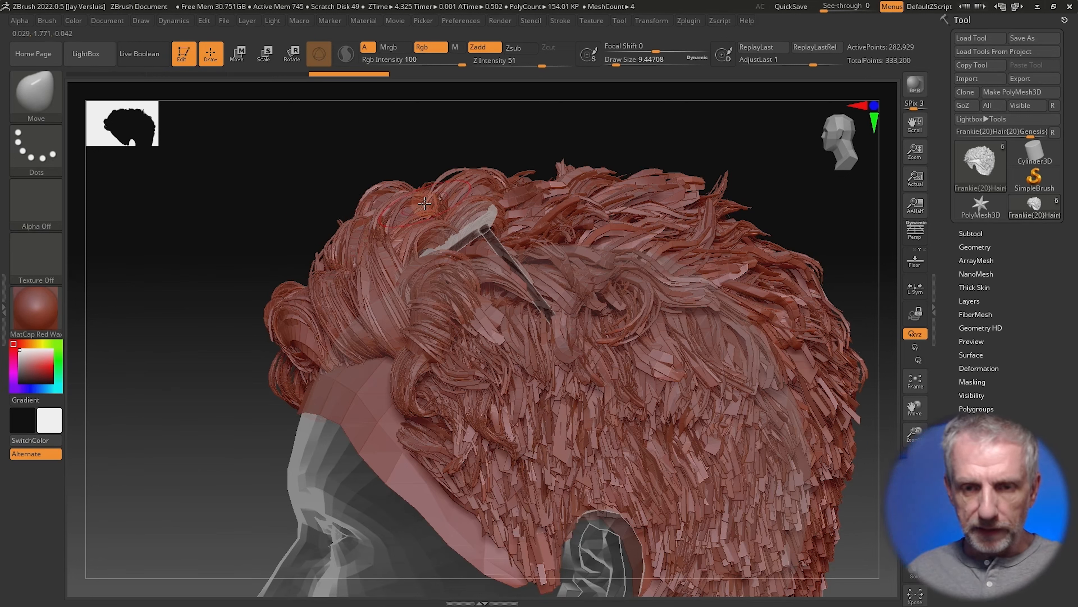
Step: Try to move the hair below the sunglasses with a draw size of about 34, and undo the stroke
key("]")
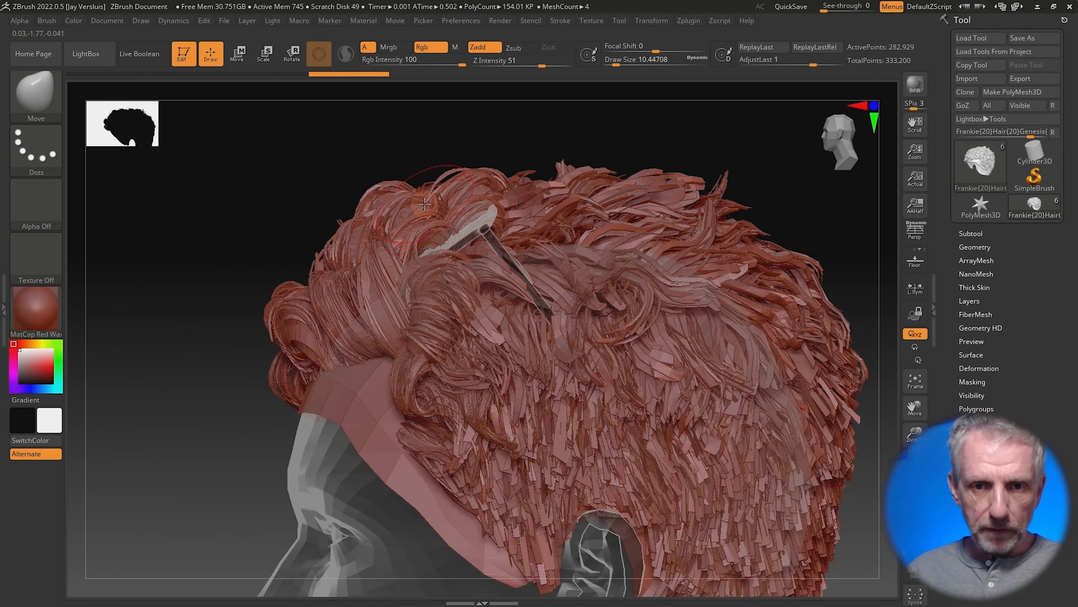
key("]")
key("]")
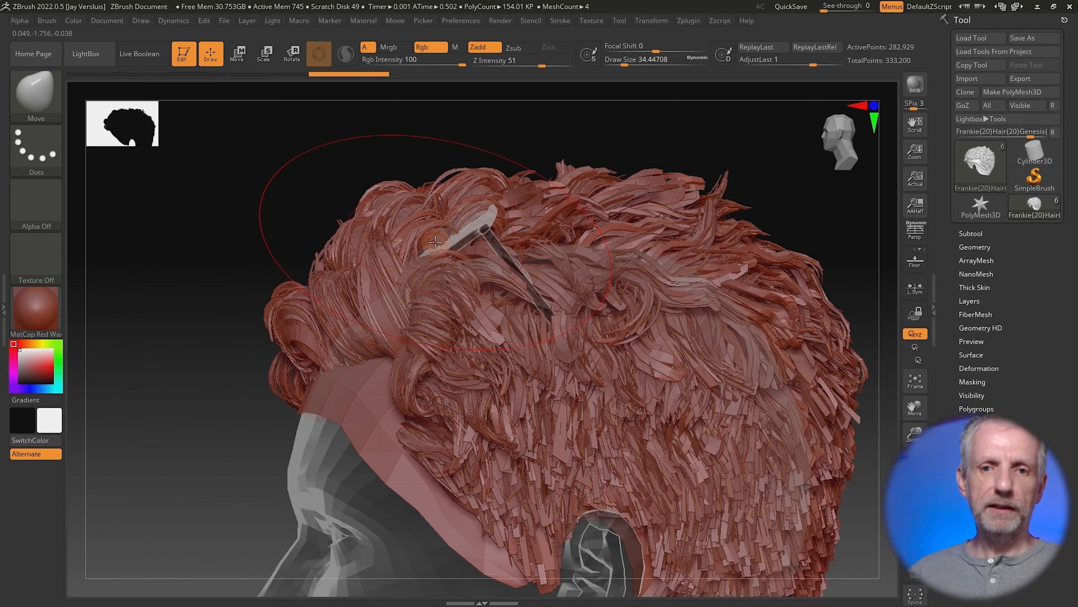
left_click_drag(435, 242, 449, 319)
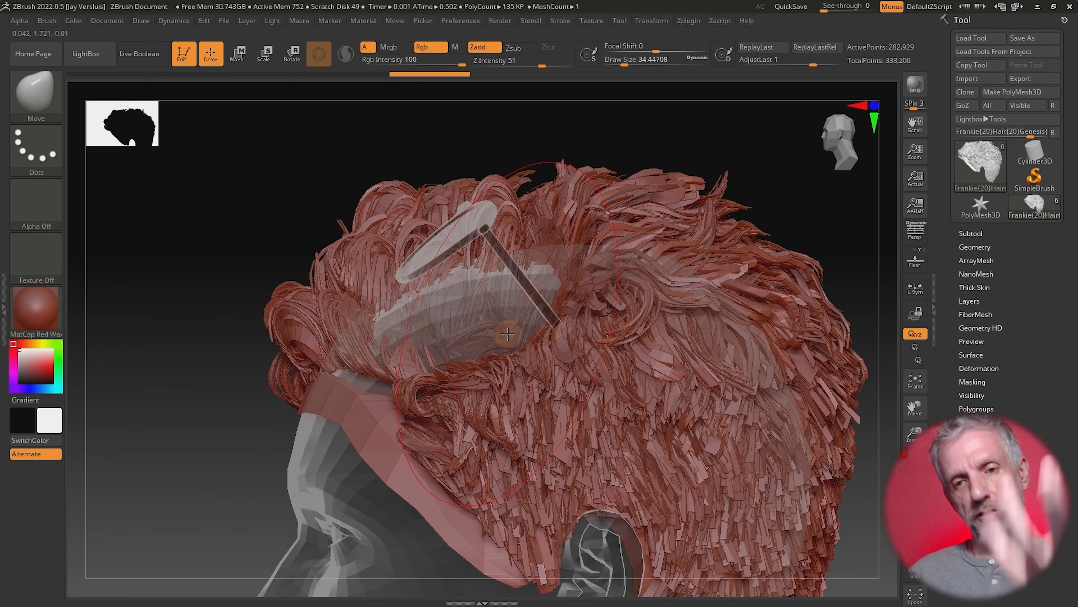
key("ctrl+z")
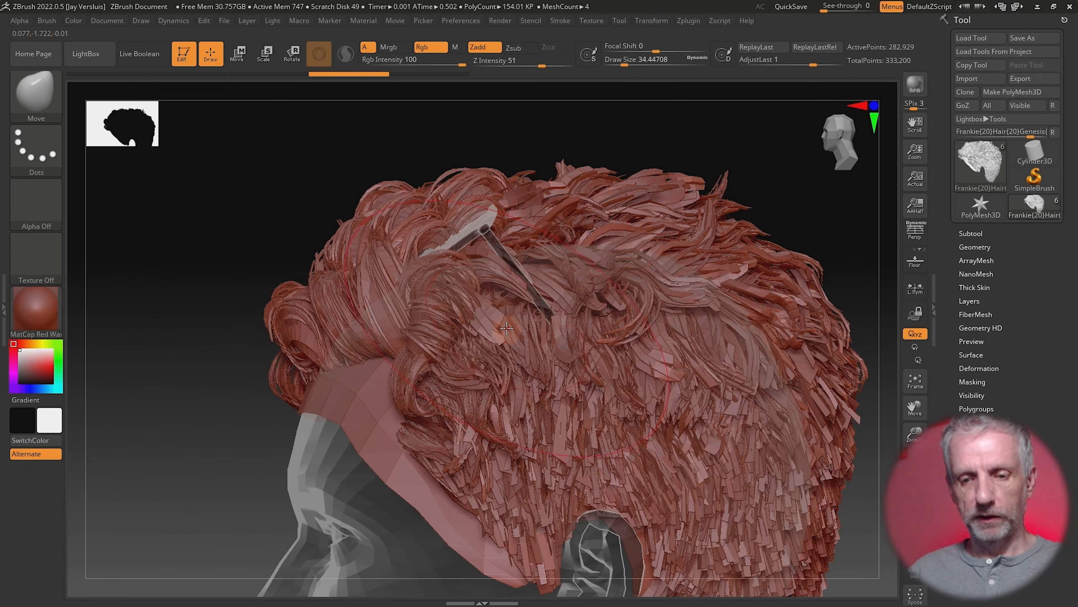
Step: Reduce the draw size to about 14 and move the hair off the sunglasses lens on the figure's left side
key("bracketleft")
key("bracketleft")
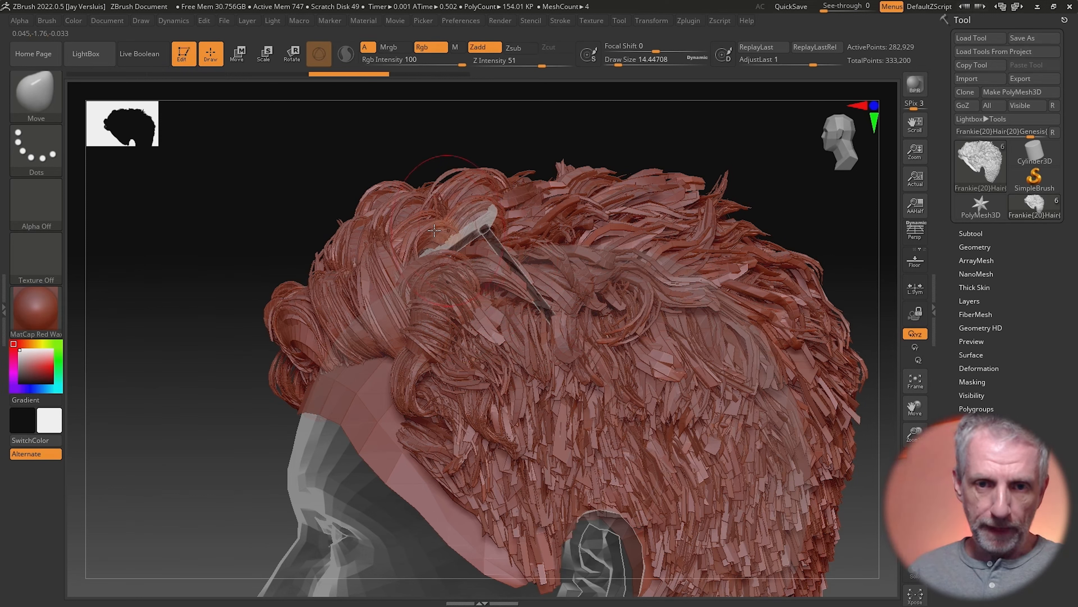
mouse_move(427, 230)
left_mouse_down()
mouse_move(439, 244)
mouse_move(406, 244)
mouse_move(430, 226)
mouse_move(503, 222)
mouse_move(484, 221)
left_mouse_up()
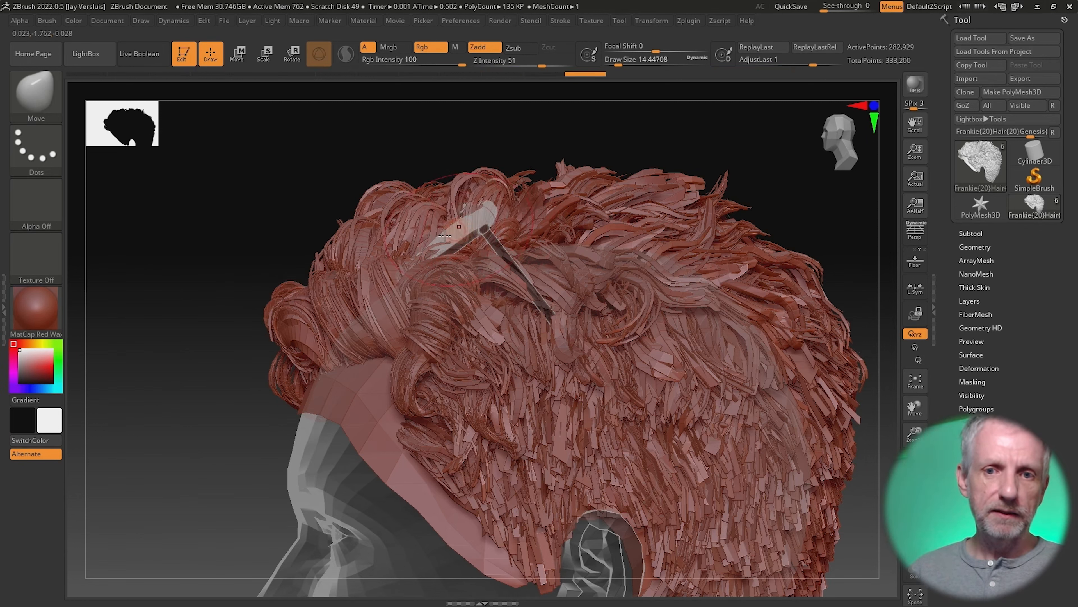
mouse_move(430, 260)
left_mouse_down()
mouse_move(439, 269)
mouse_move(406, 271)
mouse_move(407, 285)
left_mouse_up()
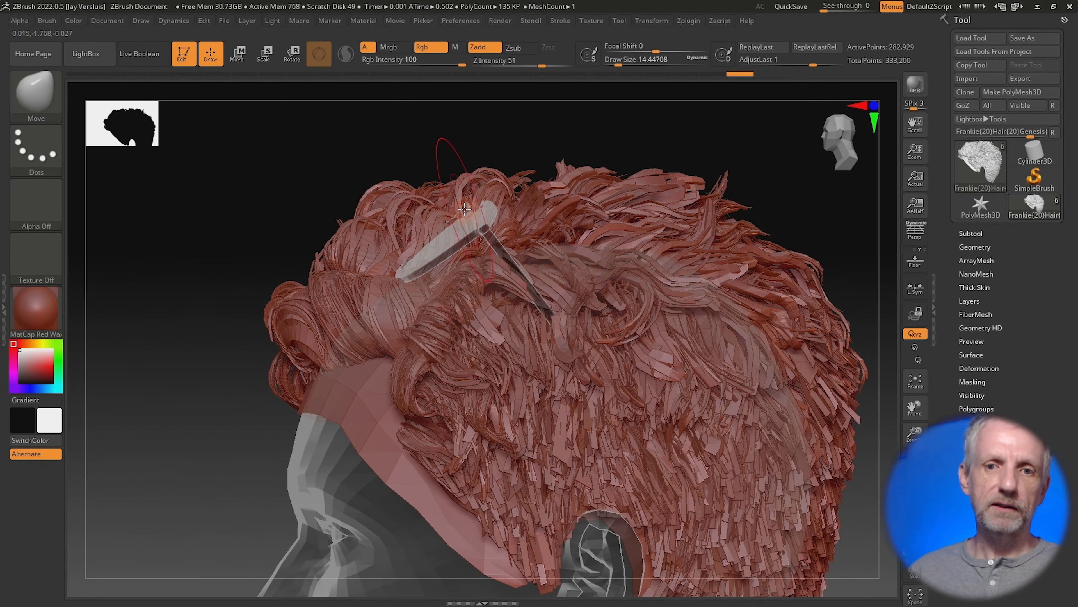
Step: Move the hair clear of the sunglasses lens on the figure's right side and adjust the strands behind it
mouse_move(274, 224)
left_mouse_down()
mouse_move(327, 248)
mouse_move(535, 221)
mouse_move(489, 239)
left_mouse_up()
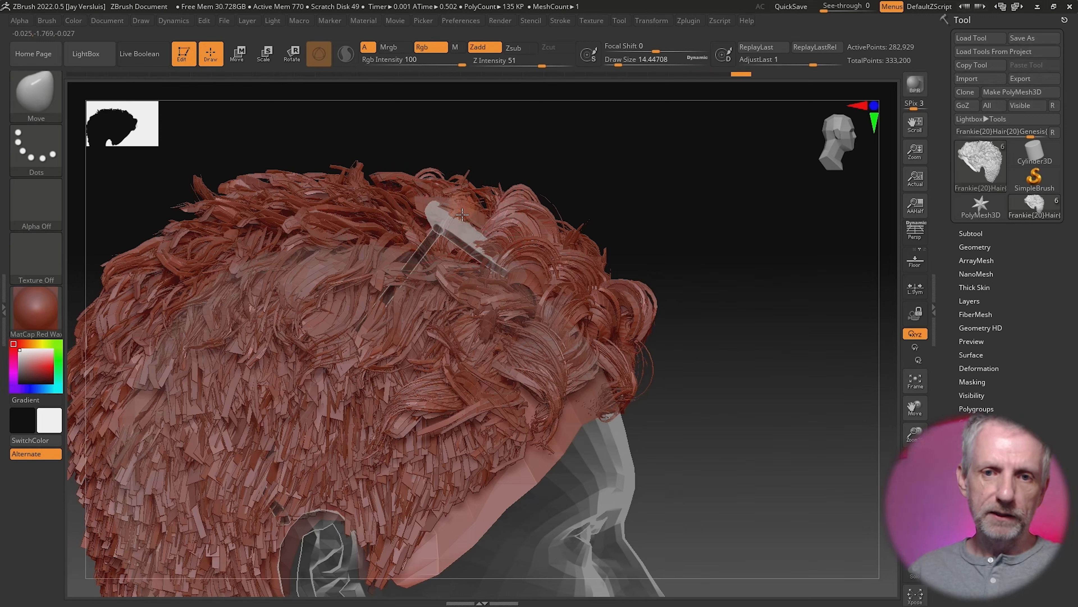
left_click_drag(523, 256, 503, 261)
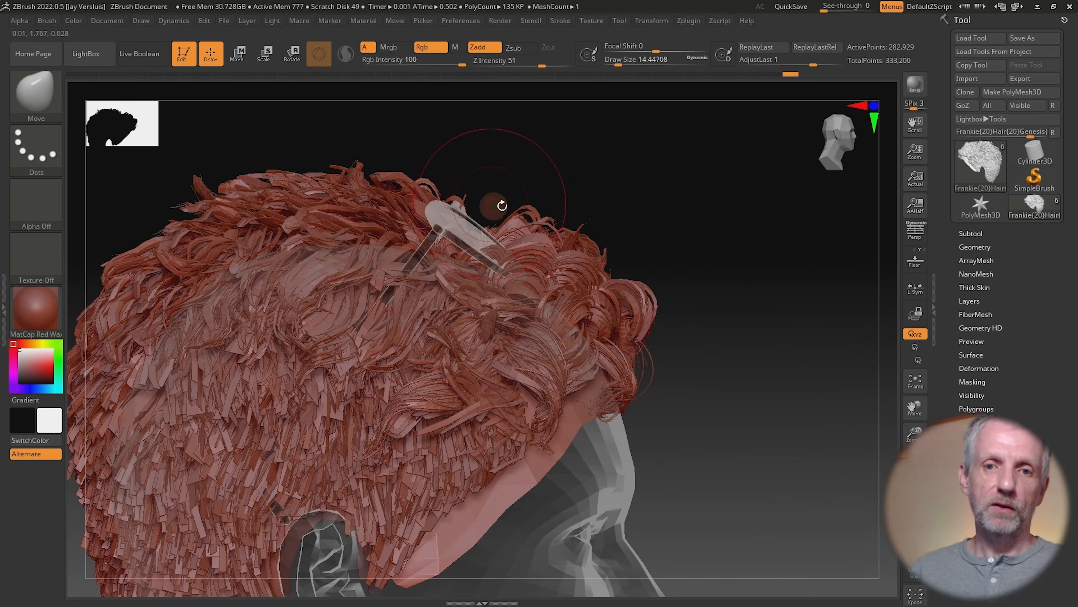
mouse_move(551, 251)
left_mouse_down()
mouse_move(552, 271)
mouse_move(580, 274)
mouse_move(520, 274)
left_mouse_up()
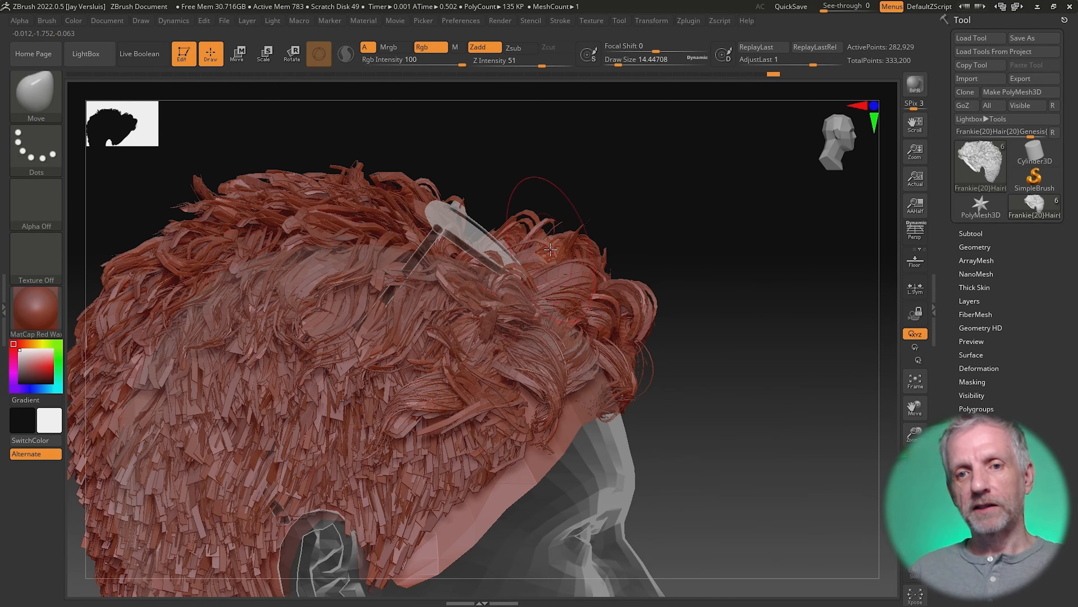
mouse_move(556, 286)
left_mouse_down()
mouse_move(566, 300)
mouse_move(580, 257)
mouse_move(510, 276)
left_mouse_up()
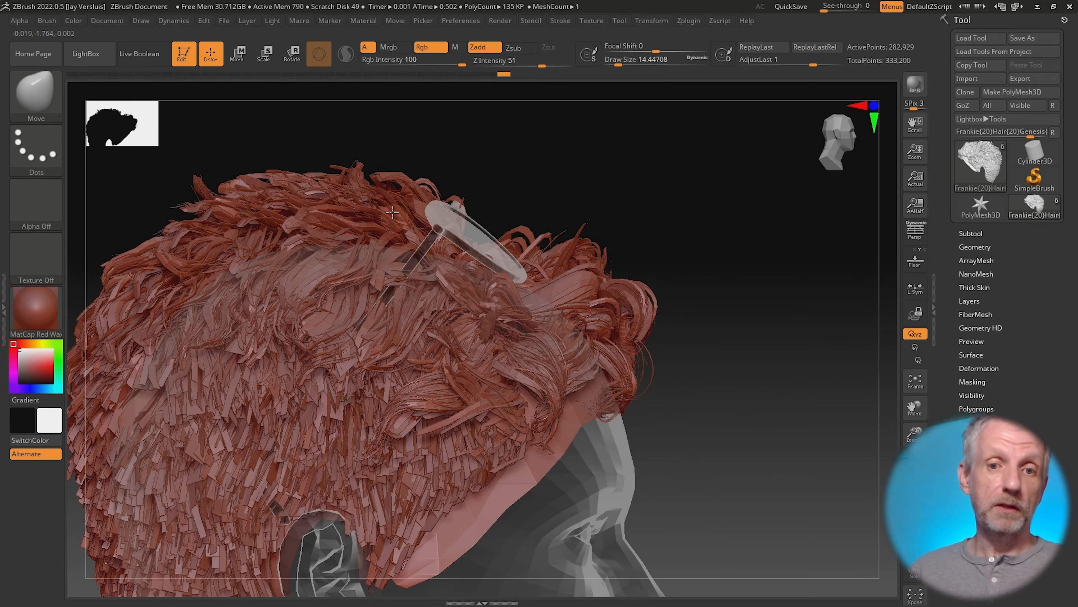
mouse_move(393, 218)
left_mouse_down()
mouse_move(399, 184)
mouse_move(364, 196)
left_mouse_up()
mouse_move(334, 231)
left_mouse_down()
mouse_move(339, 203)
mouse_move(315, 271)
mouse_move(352, 243)
left_mouse_up()
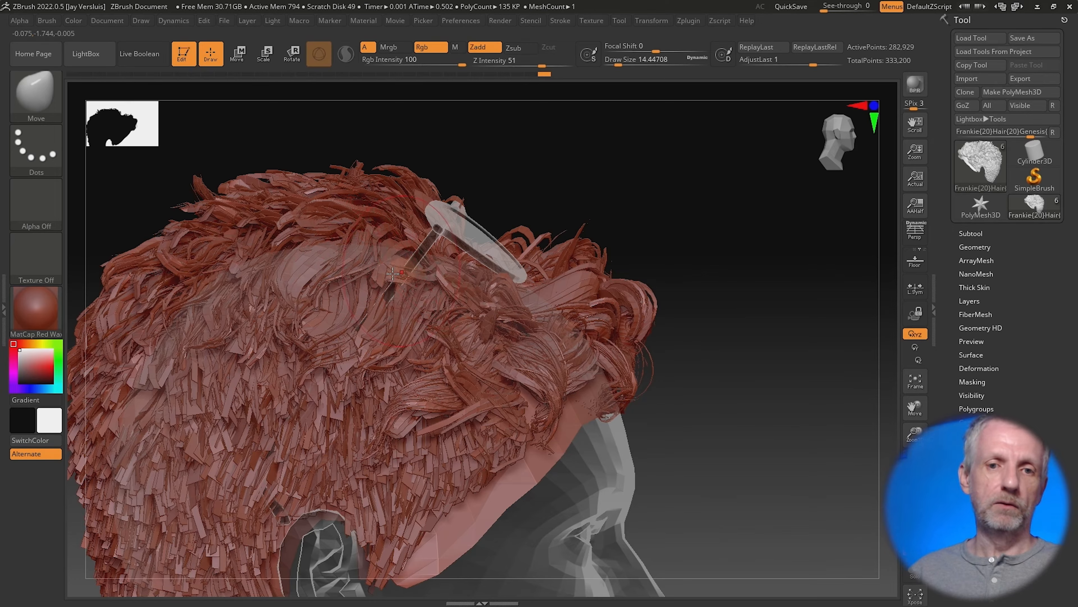
Step: Nudge the hair around the front of the sunglasses lenses and check the result from the side
right_click_drag(399, 272, 573, 237)
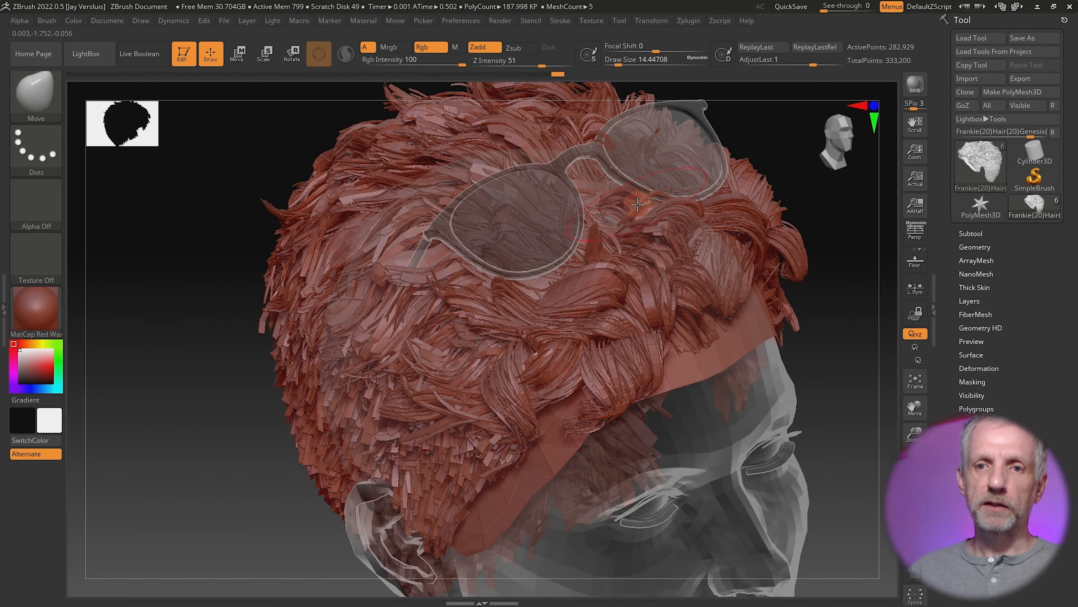
left_click(681, 197, "alt")
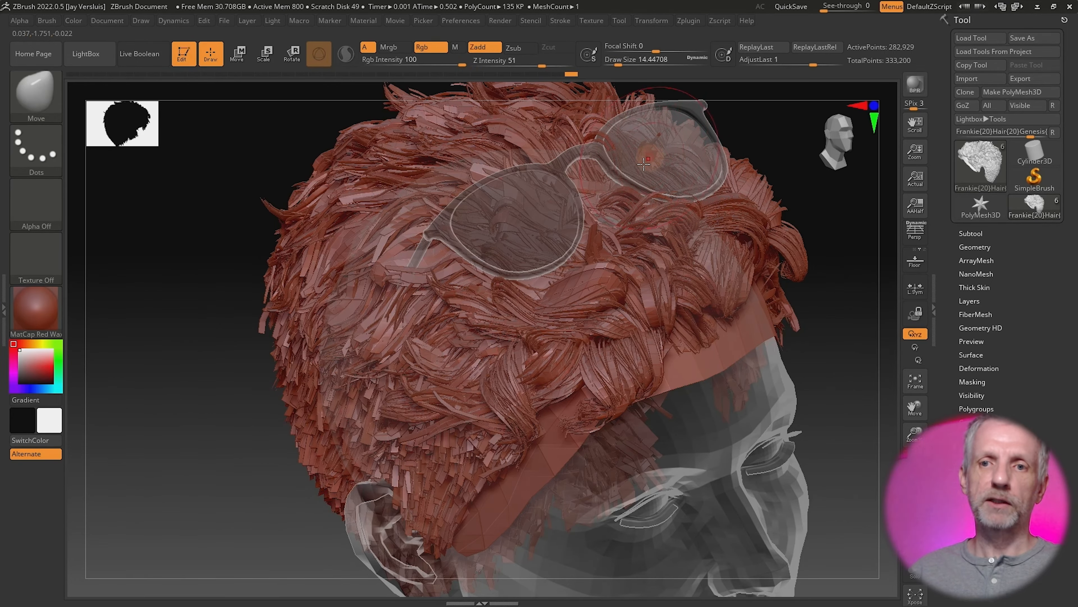
mouse_move(588, 214)
right_mouse_down()
mouse_move(515, 233)
mouse_move(605, 203)
right_mouse_up()
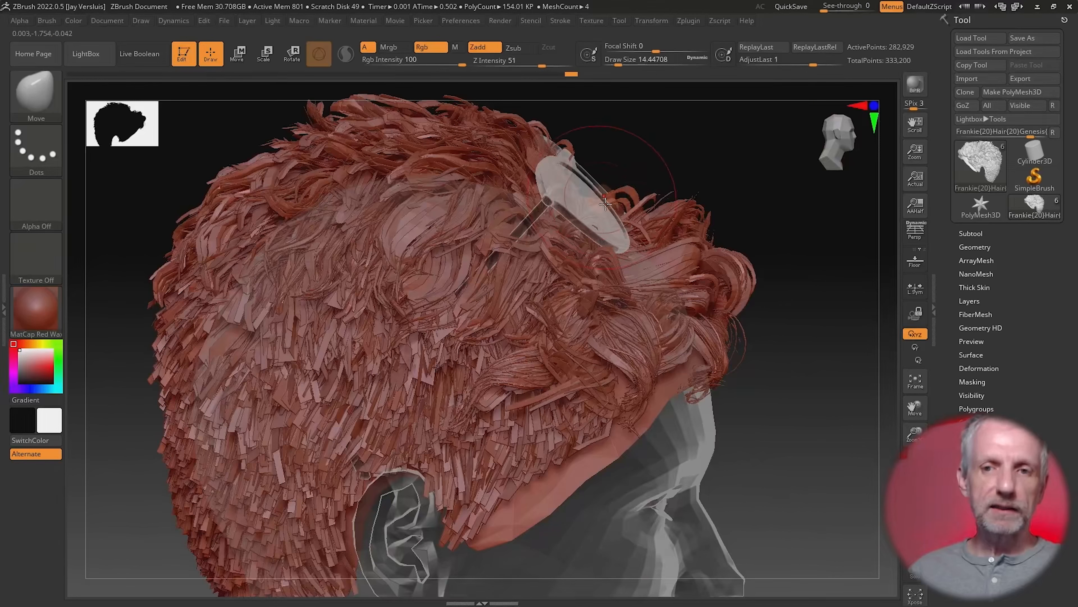
Step: Touch up the last hair strands around the sunglasses and check the hair from the front and both sides
left_click(624, 238, "alt")
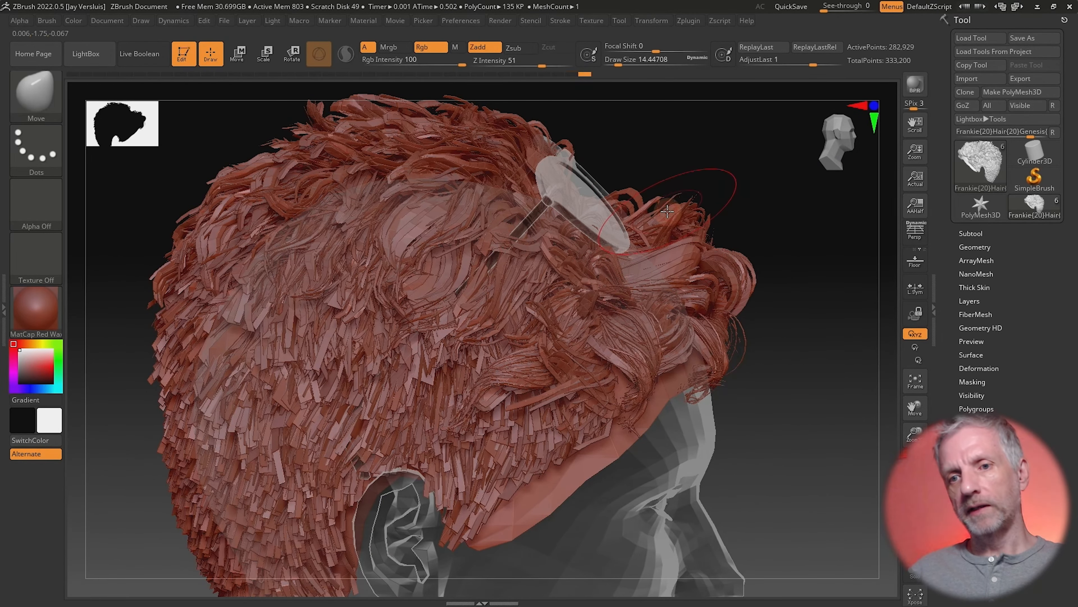
right_click_drag(564, 282, 482, 320)
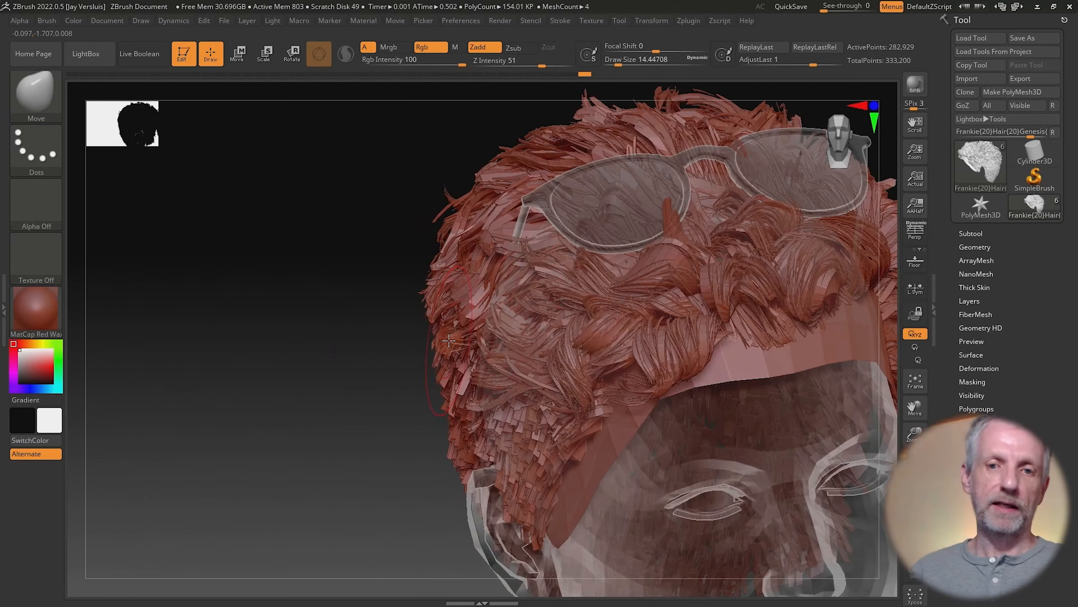
right_click_drag(337, 437, 284, 307, "ctrl")
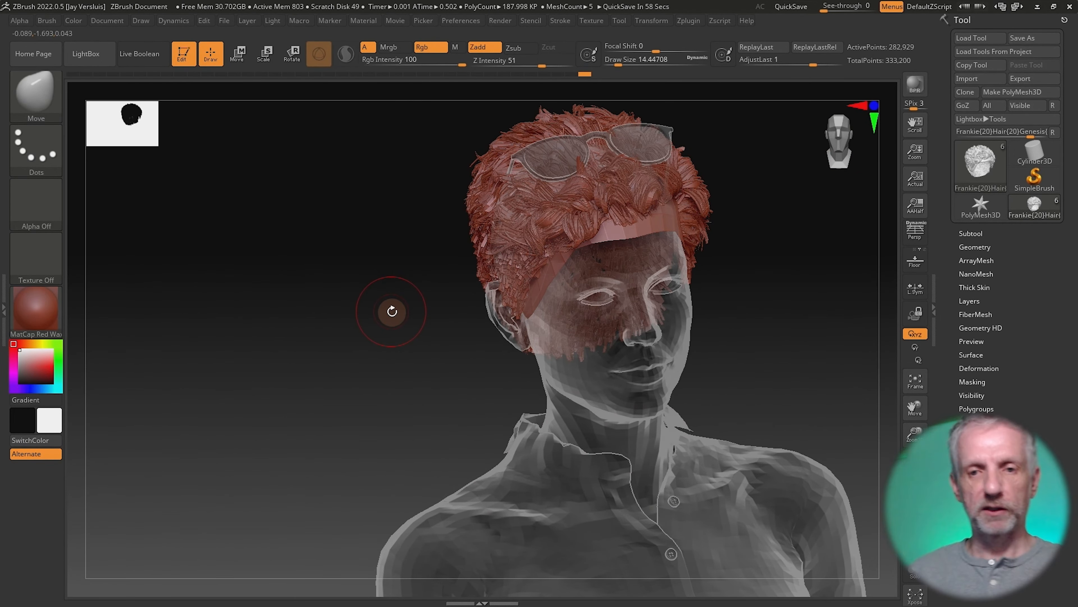
mouse_move(434, 345)
left_mouse_down()
mouse_move(349, 356)
mouse_move(399, 358)
mouse_move(410, 302)
left_mouse_up()
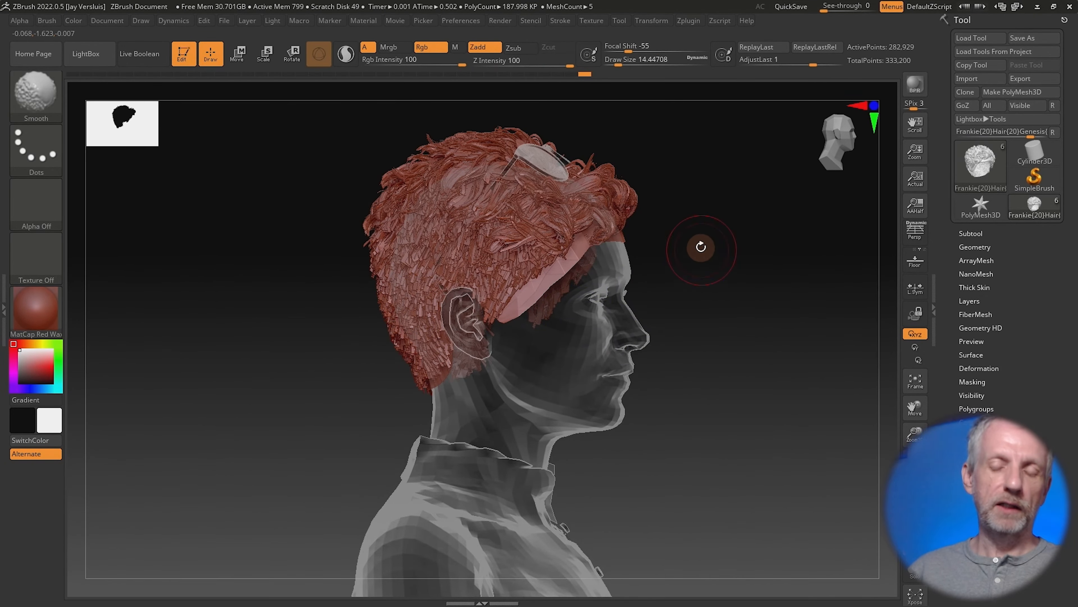
mouse_move(698, 244)
left_mouse_down("alt")
mouse_move(686, 378)
mouse_move(729, 274)
mouse_move(691, 414)
left_mouse_up("alt")
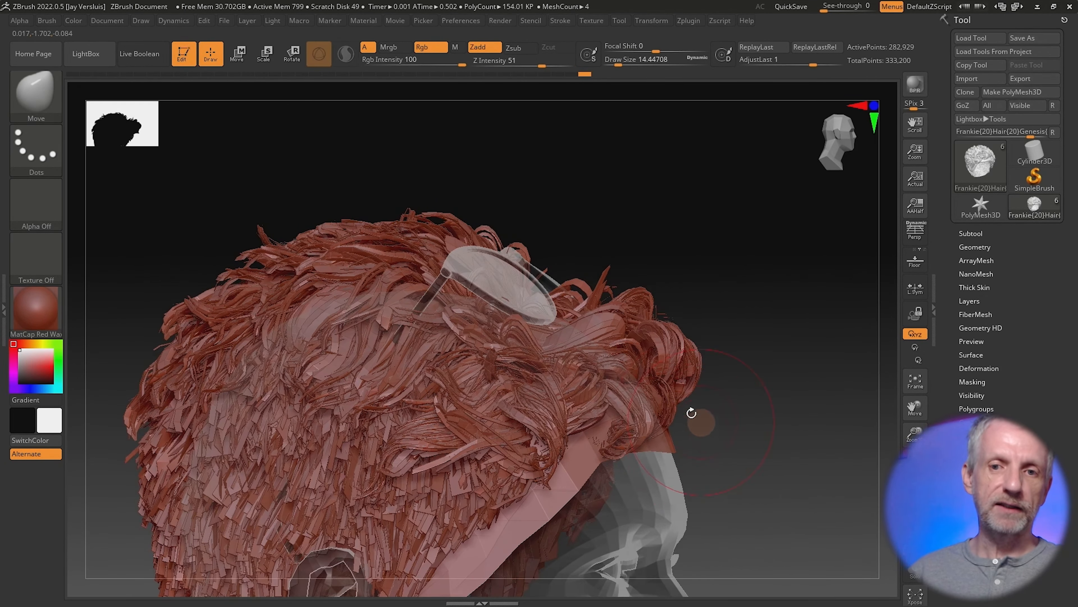
left_click_drag(550, 280, 525, 296)
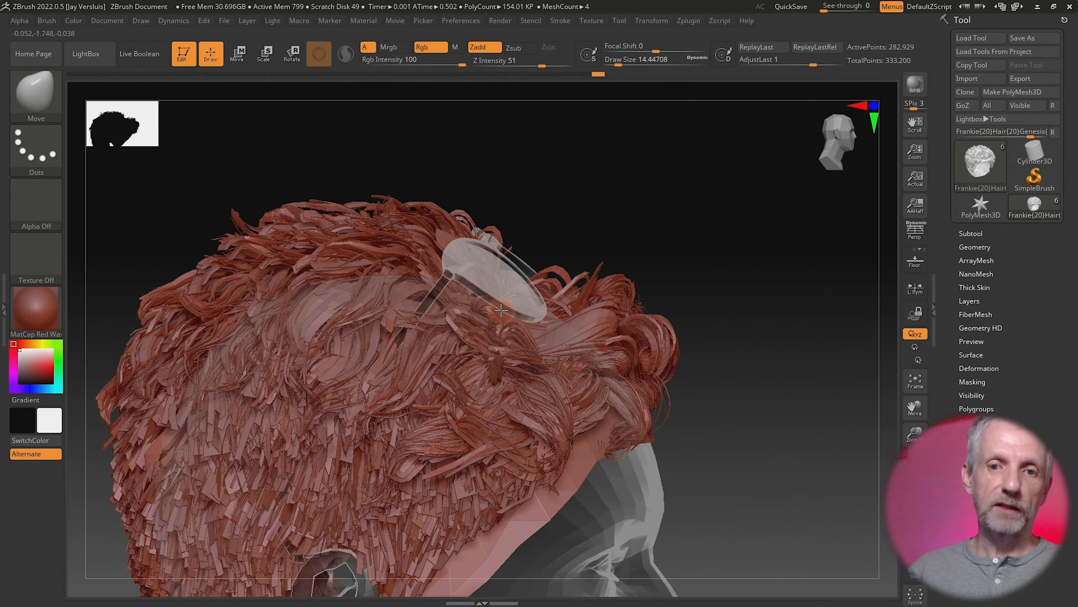
right_click_drag(682, 341, 660, 339)
right_click_drag(715, 462, 609, 337, "alt")
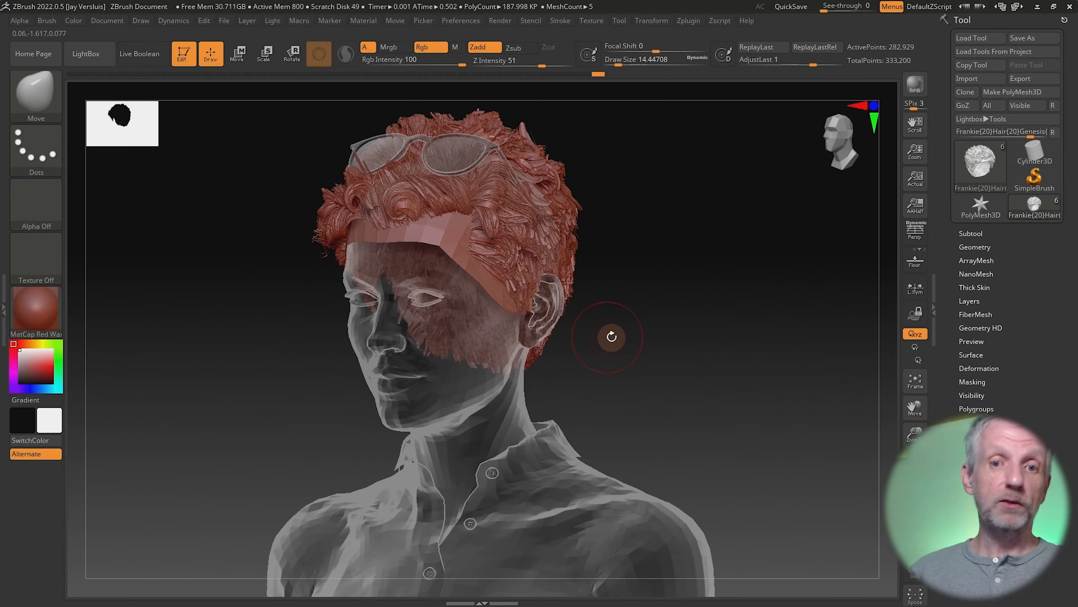
right_click_drag(663, 295, 729, 284, "alt")
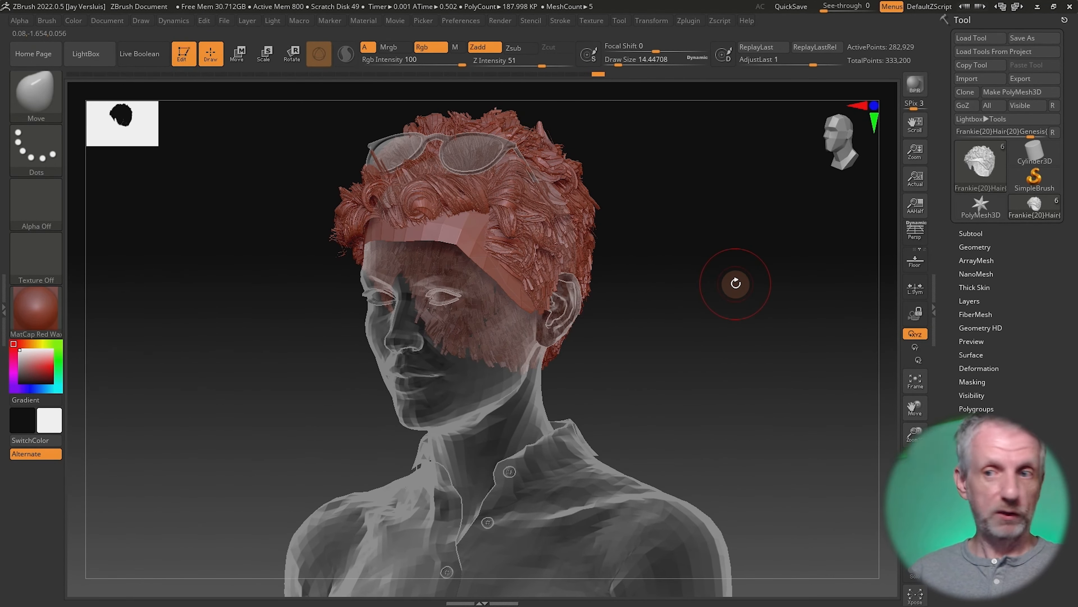
Step: Send the edited hair to DAZ Studio with GoZ and create a morph named Glasses Fix 1 from it
left_click(966, 104)
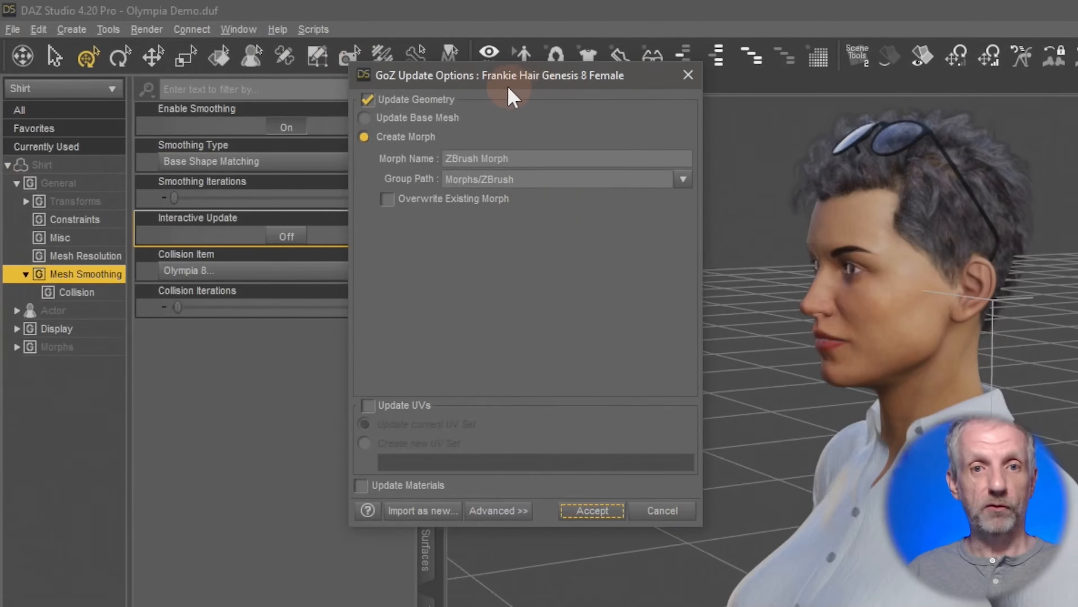
left_click(397, 141)
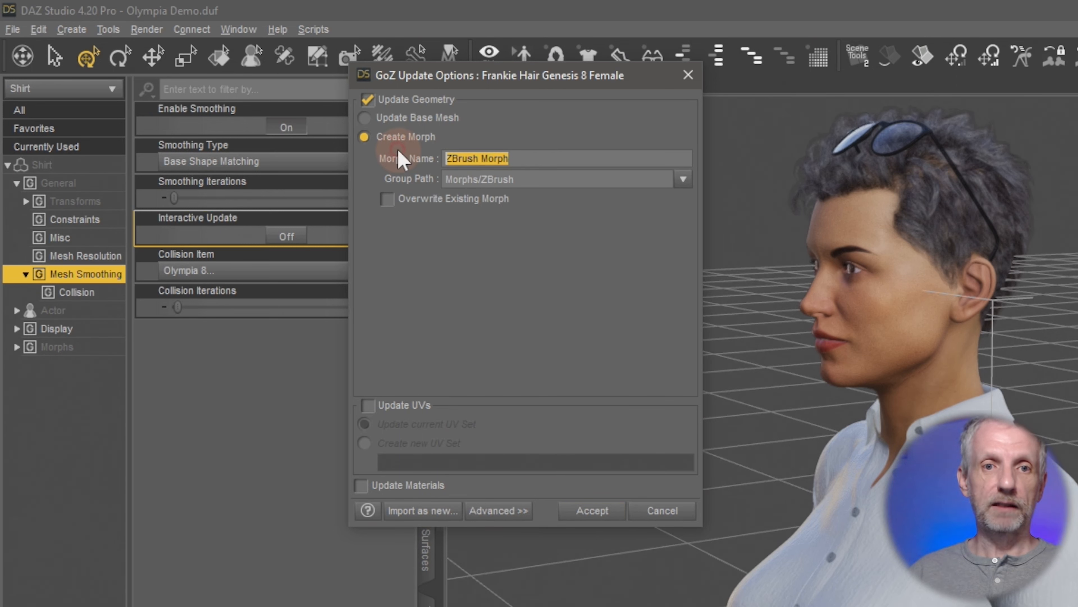
type("Glasses Fix 1")
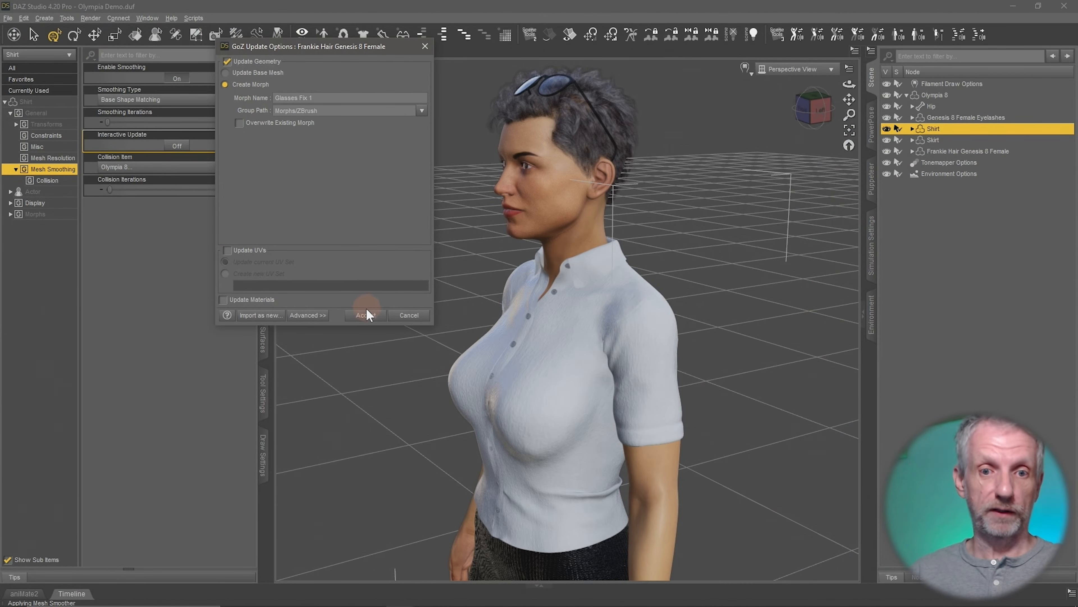
left_click(367, 321)
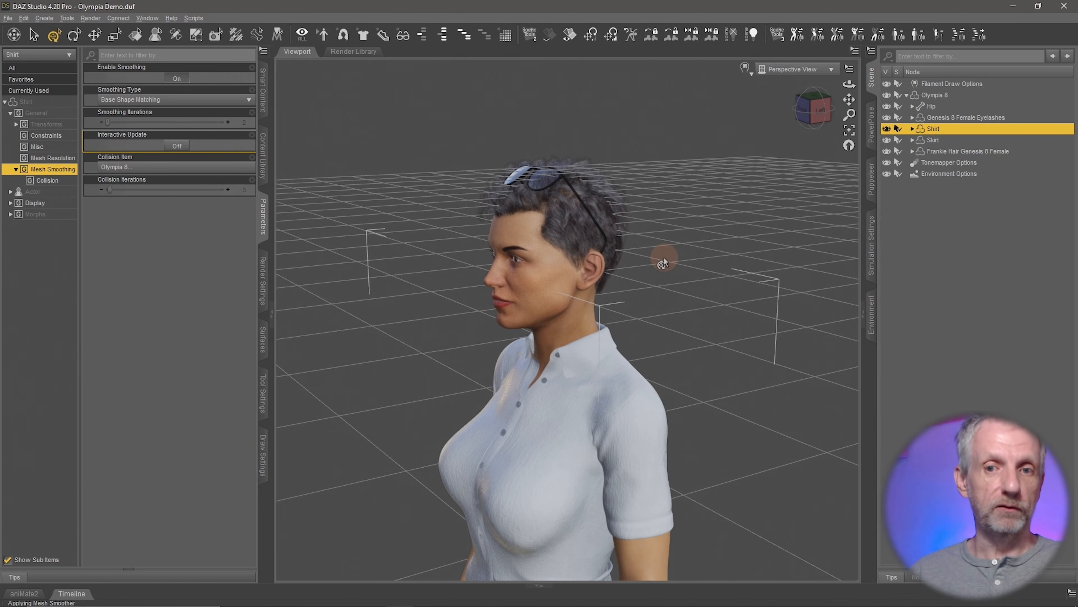
Step: Select the Frankie hair and set its Glasses Fix 1 morph to 100%, comparing the hair around the sunglasses
scroll(676, 269, "up", 4)
middle_click_drag(675, 269, 666, 279)
middle_click_drag(608, 317, 636, 299)
scroll(618, 289, "up", 3)
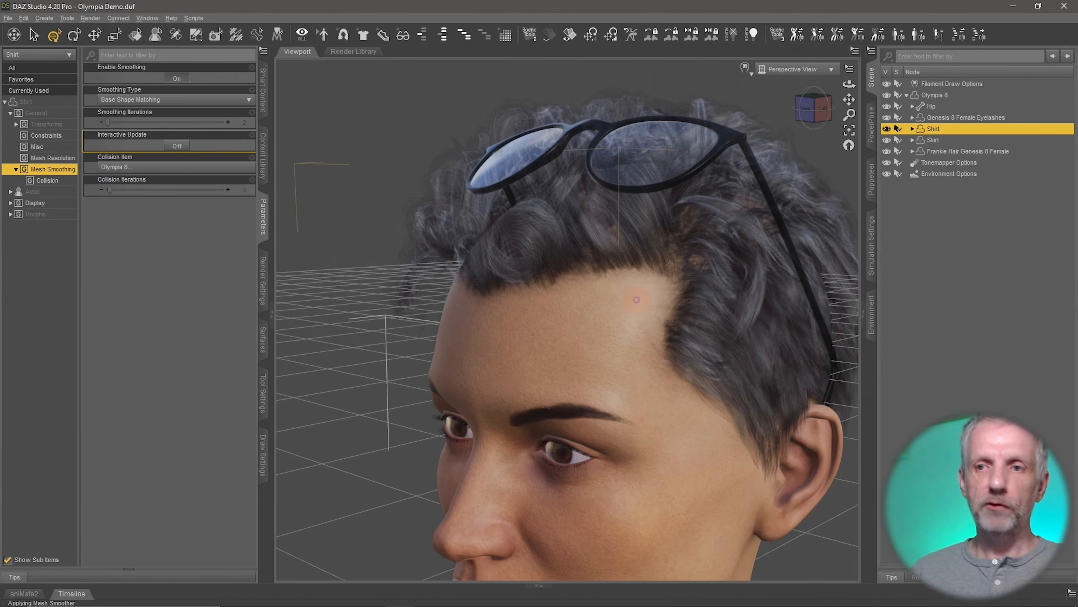
right_click(728, 205)
left_click(794, 277)
left_click(981, 152)
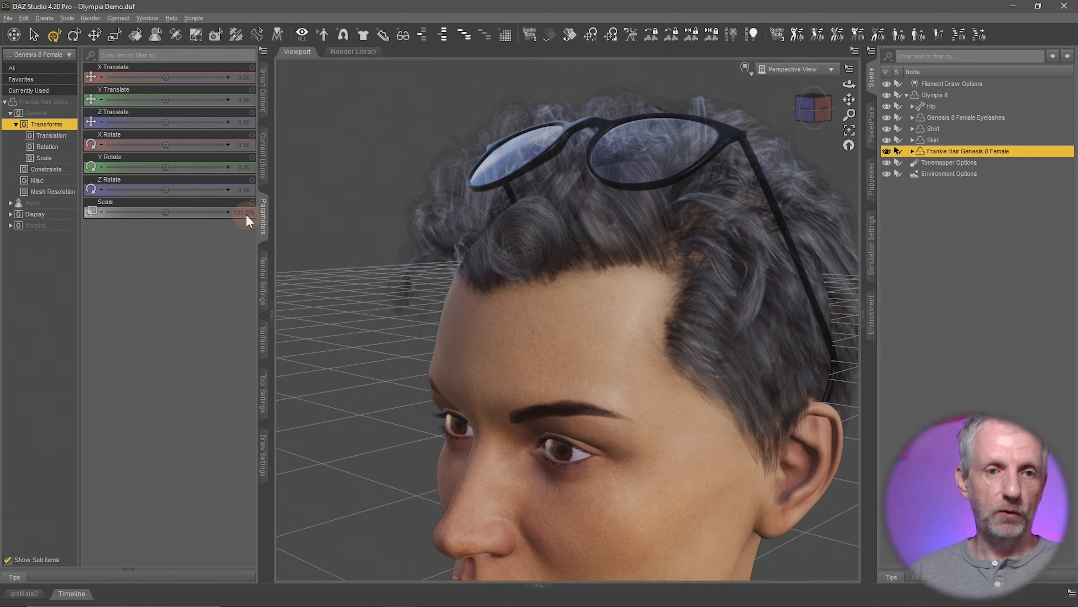
left_click(54, 226)
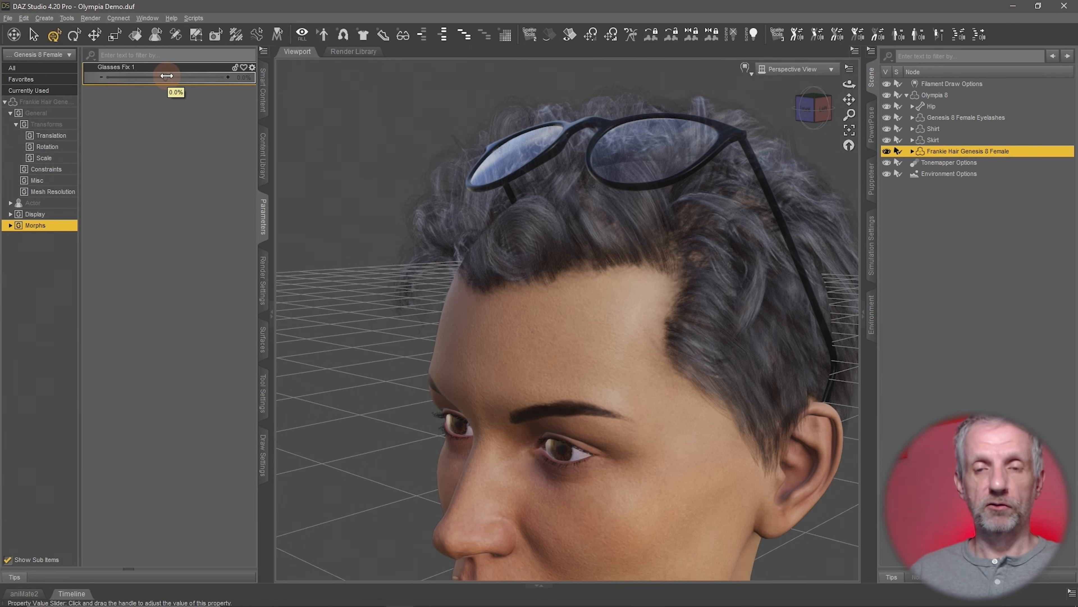
left_click_drag(166, 76, 379, 77)
middle_click_drag(485, 229, 509, 265)
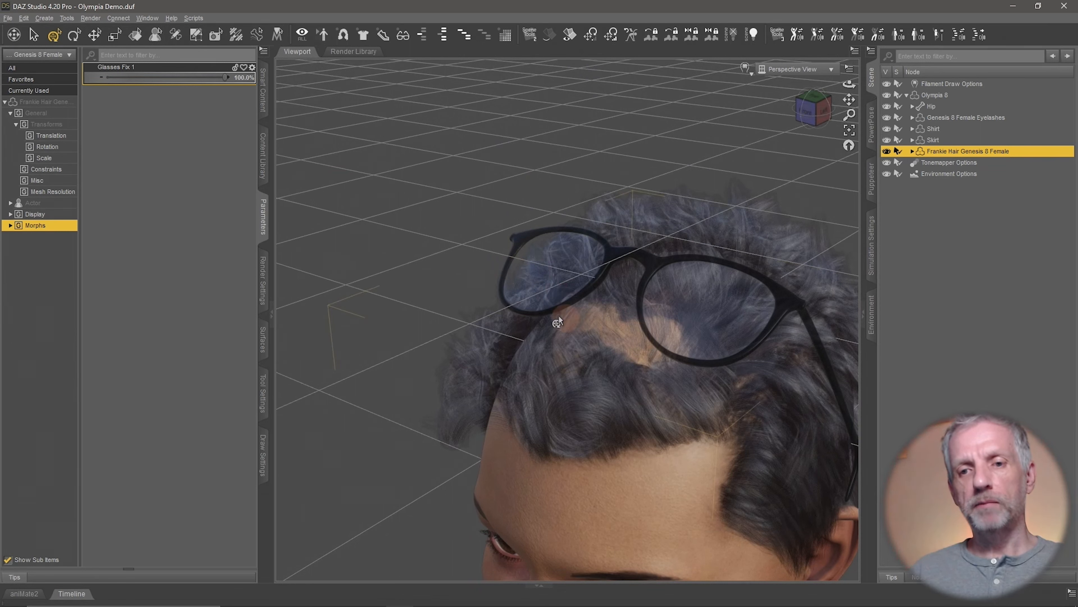
left_click_drag(224, 77, 158, 79)
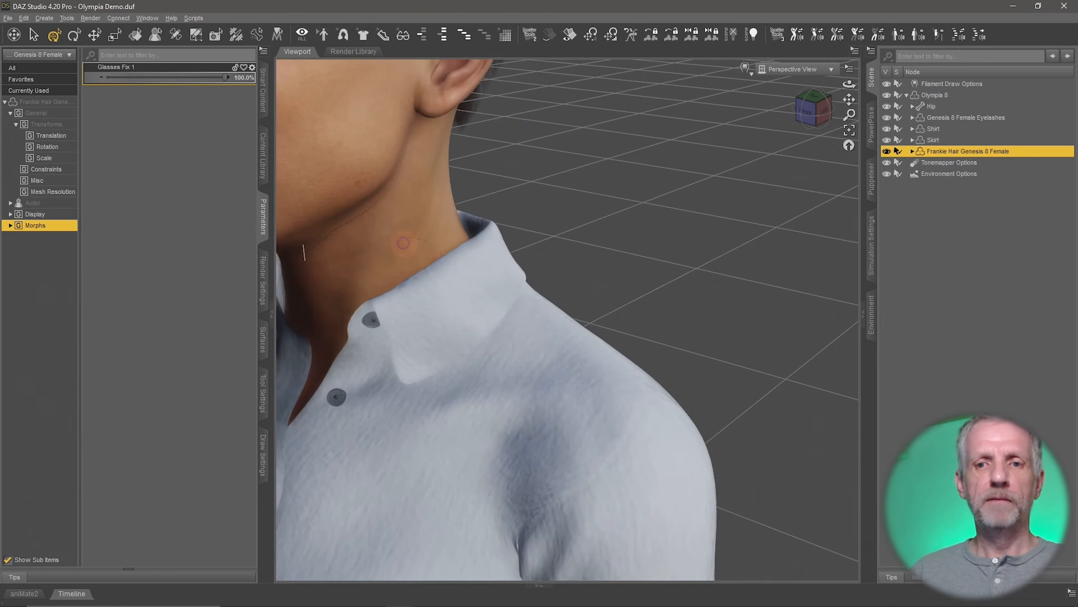
Step: Switch the viewport to the photorealistic Iray preview and frame the figure's head from the front
middle_click_drag(403, 243, 430, 246)
scroll(403, 248, "down", 3)
left_click(751, 72)
left_click(762, 218)
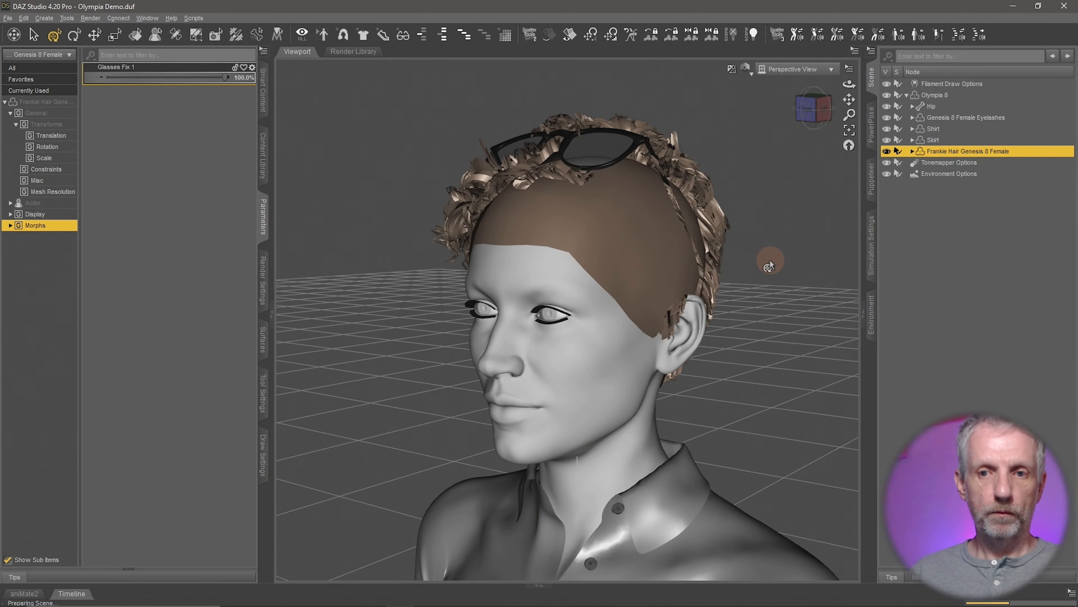
mouse_move(680, 265)
middle_mouse_down()
mouse_move(717, 294)
mouse_move(790, 310)
middle_mouse_up()
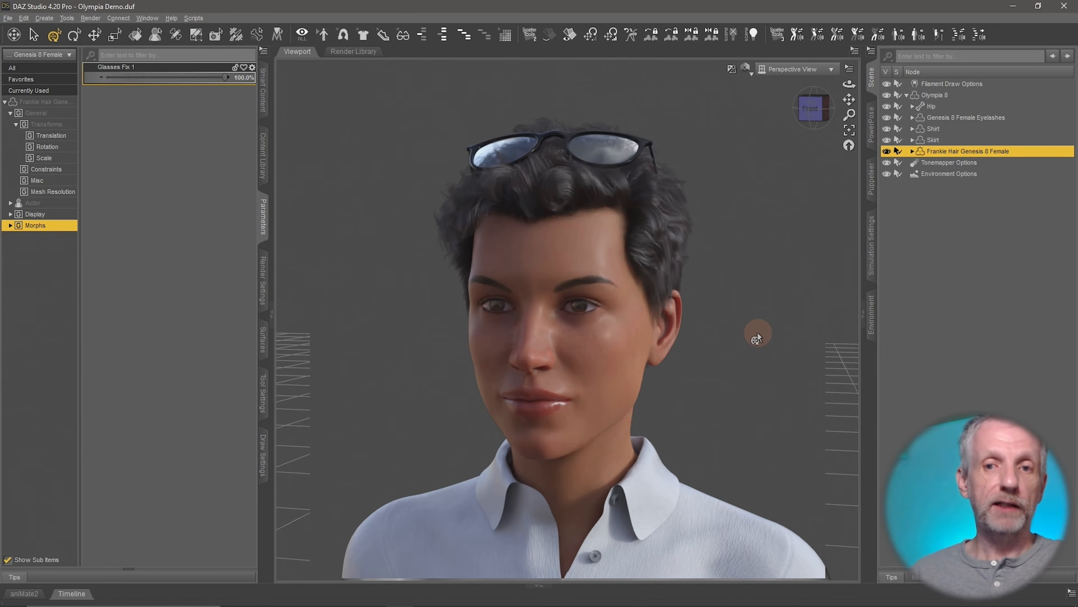
Step: Compare the rendered hair around the sunglasses with the Glasses Fix 1 morph at 0% and at 100%
mouse_move(739, 322)
middle_mouse_down()
mouse_move(726, 309)
mouse_move(726, 319)
middle_mouse_up()
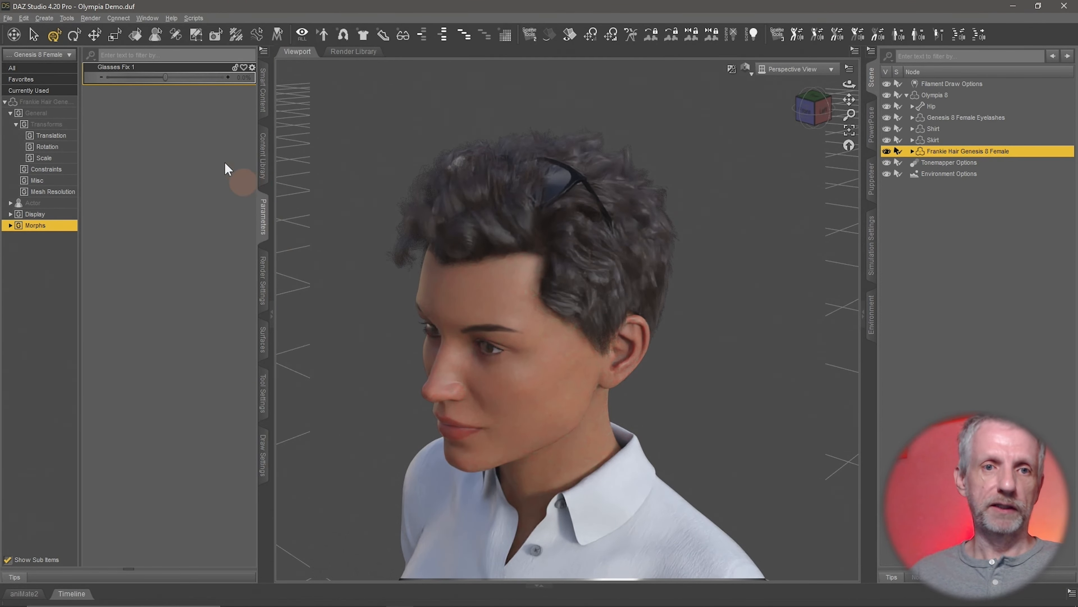
left_click_drag(165, 77, 237, 77)
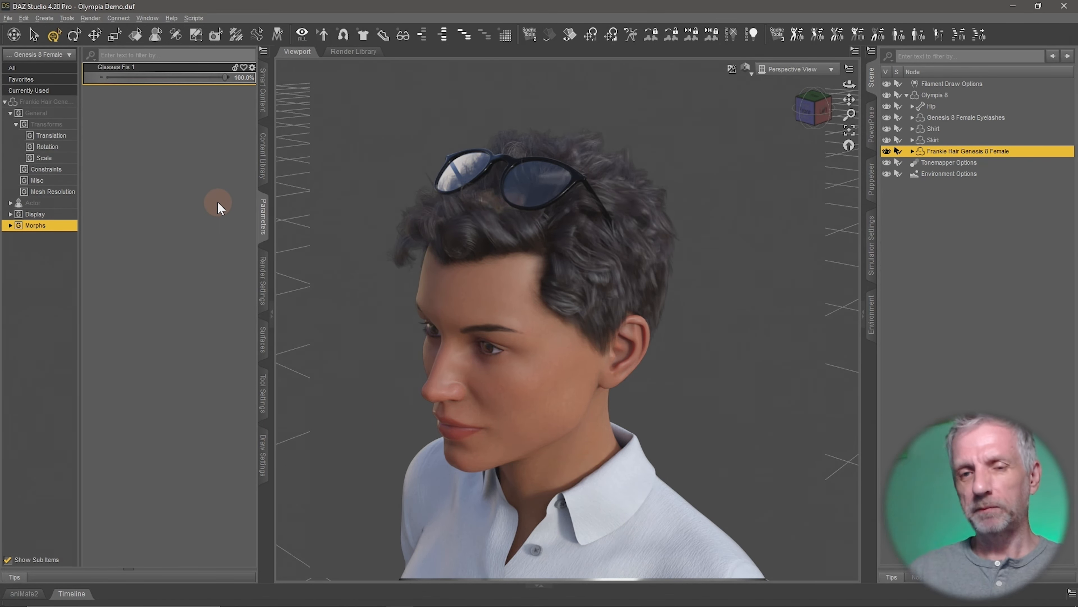
mouse_move(410, 348)
left_mouse_down()
mouse_move(413, 338)
mouse_move(433, 366)
left_mouse_up()
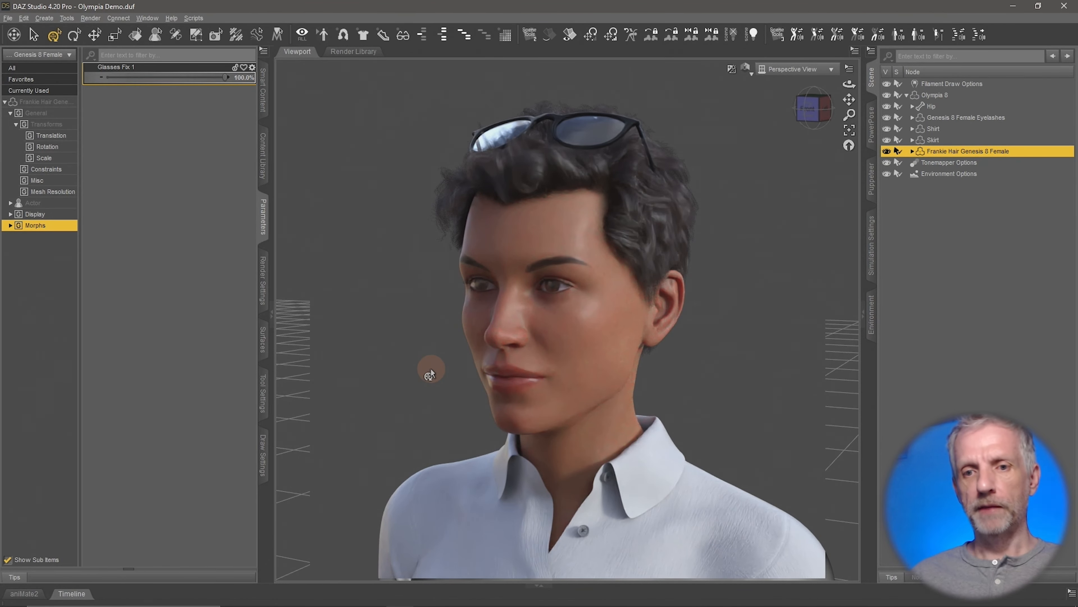
Step: Examine the shirt's button line up close and the whole upper body in the rendered preview
middle_click_drag(465, 403, 466, 402)
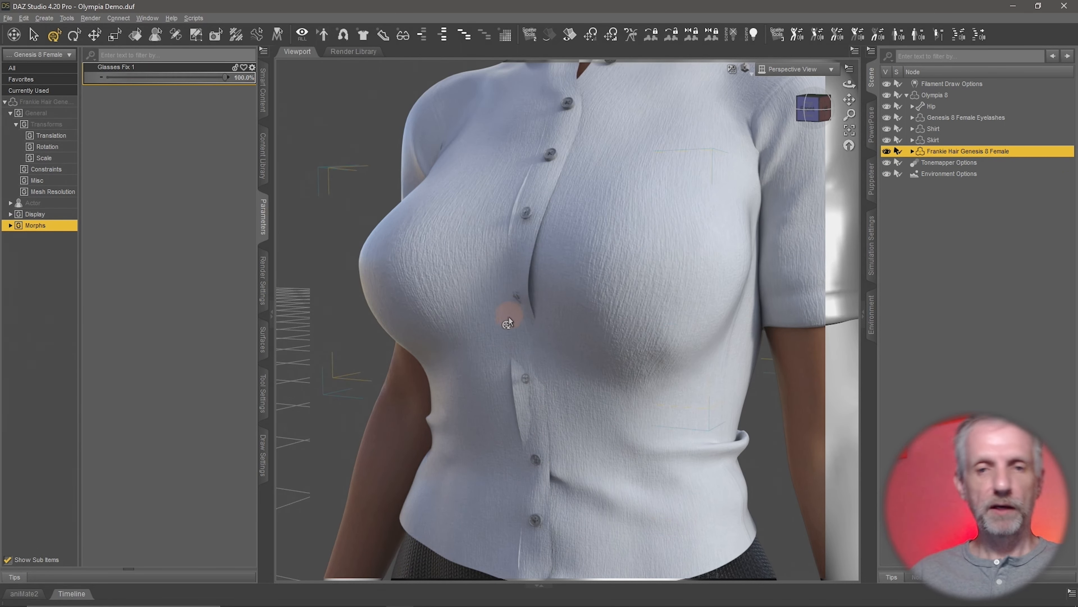
scroll(503, 387, "down", 5)
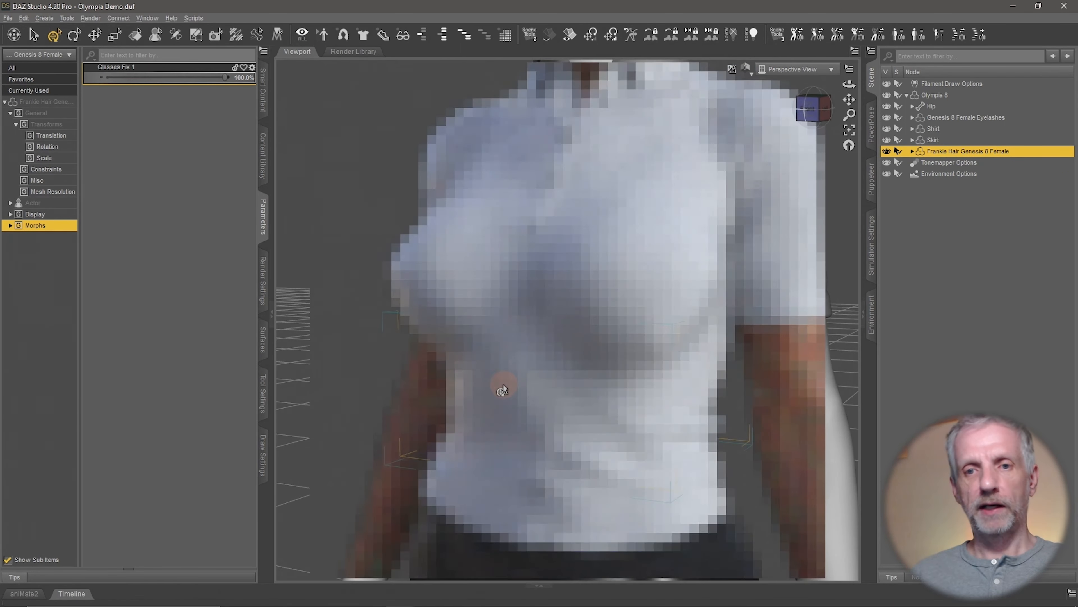
middle_click_drag(513, 242, 522, 340)
key("ctrl+9")
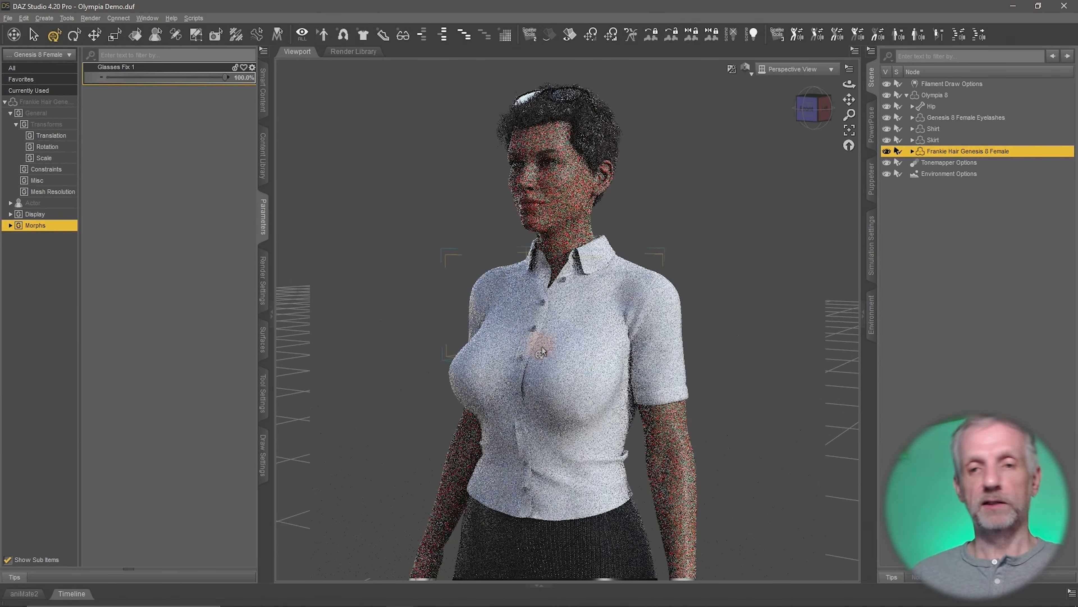
left_click_drag(549, 369, 584, 406, "alt")
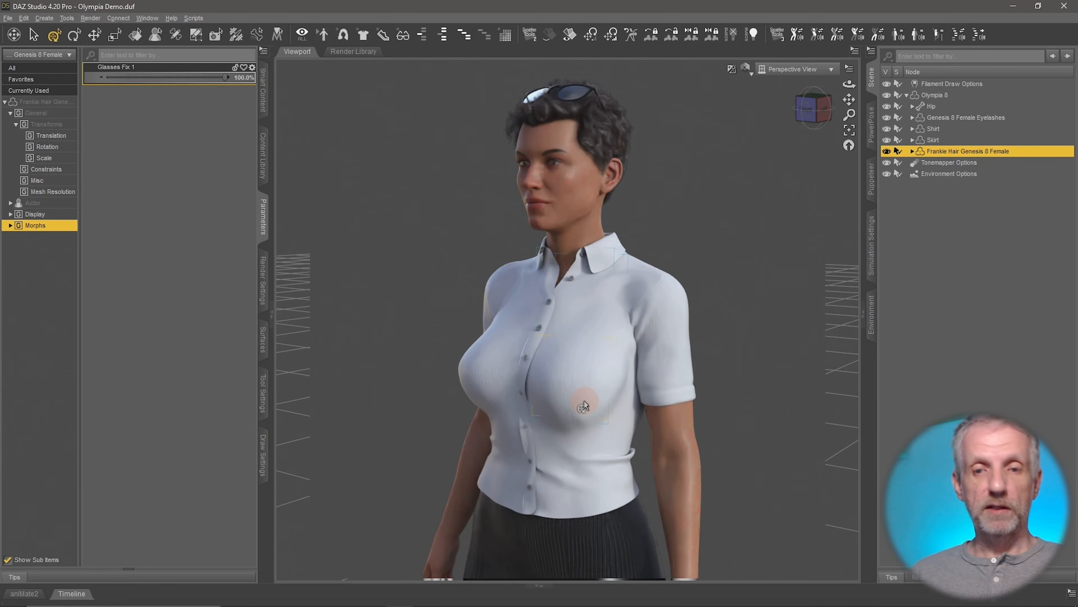